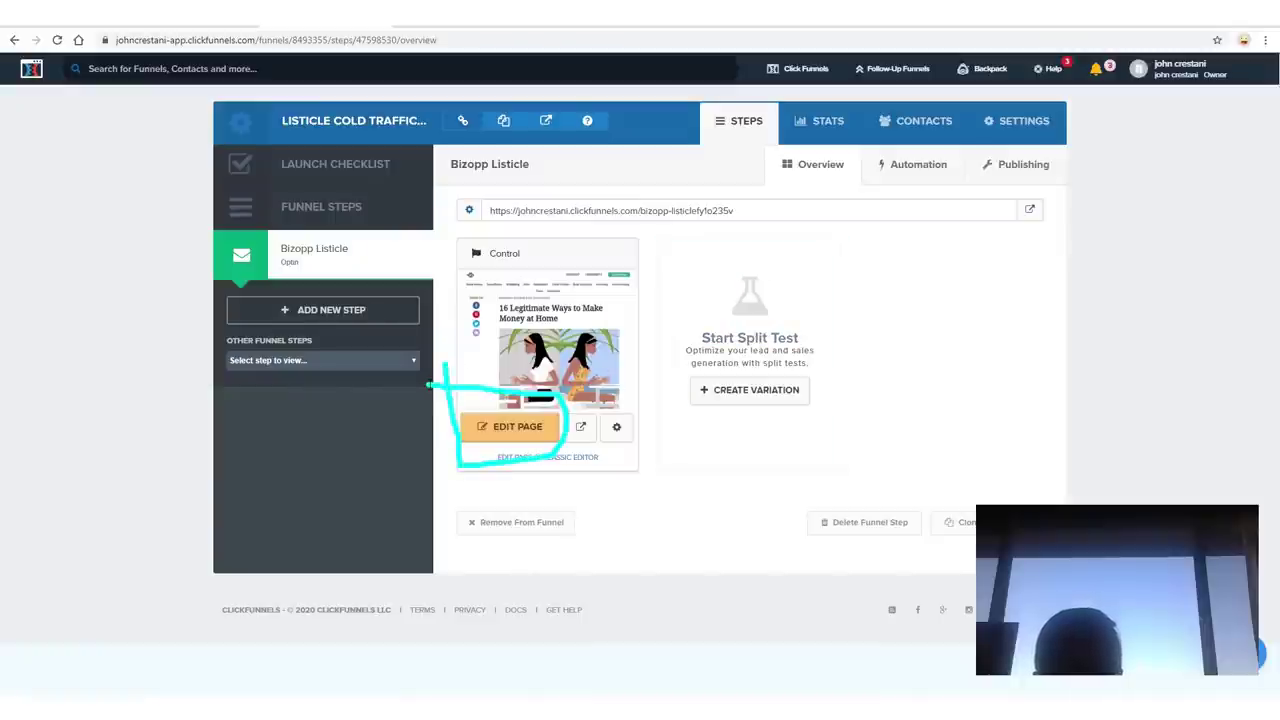
Open the Bizopp Listicle page in the page editor and look over the top of the article.
left_click_drag(960, 202, 642, 470)
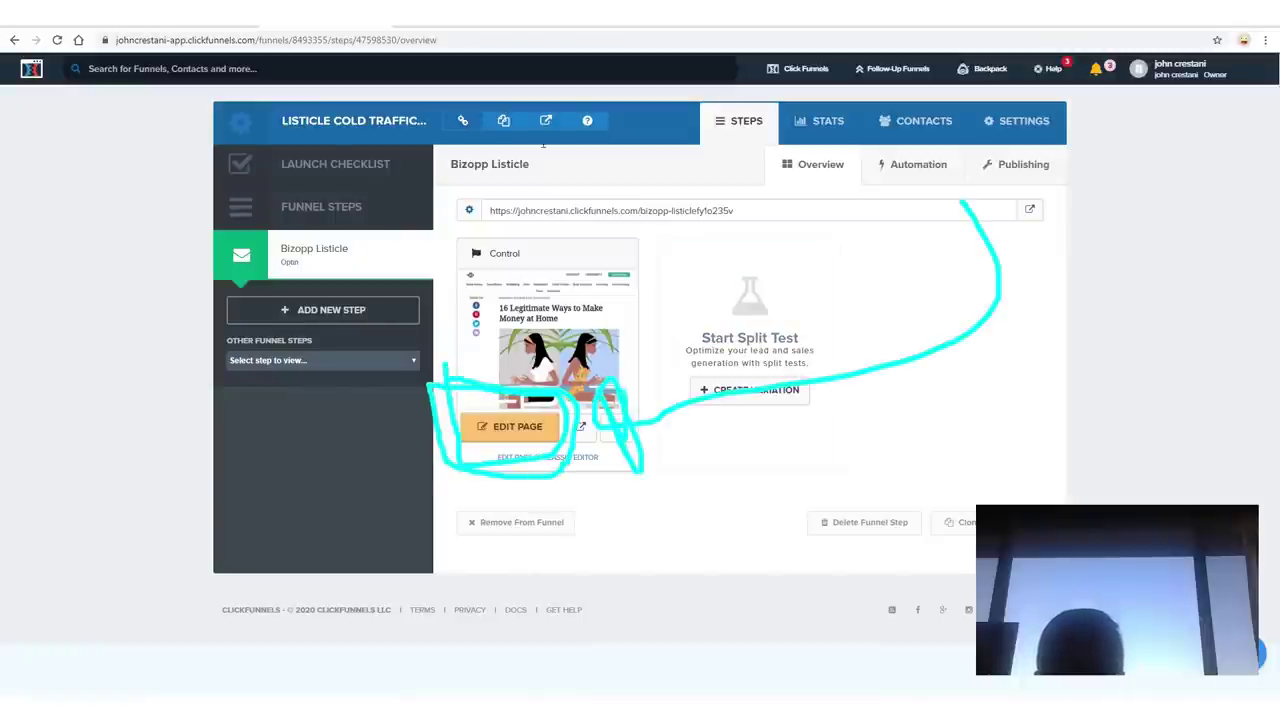
left_click_drag(543, 143, 270, 290)
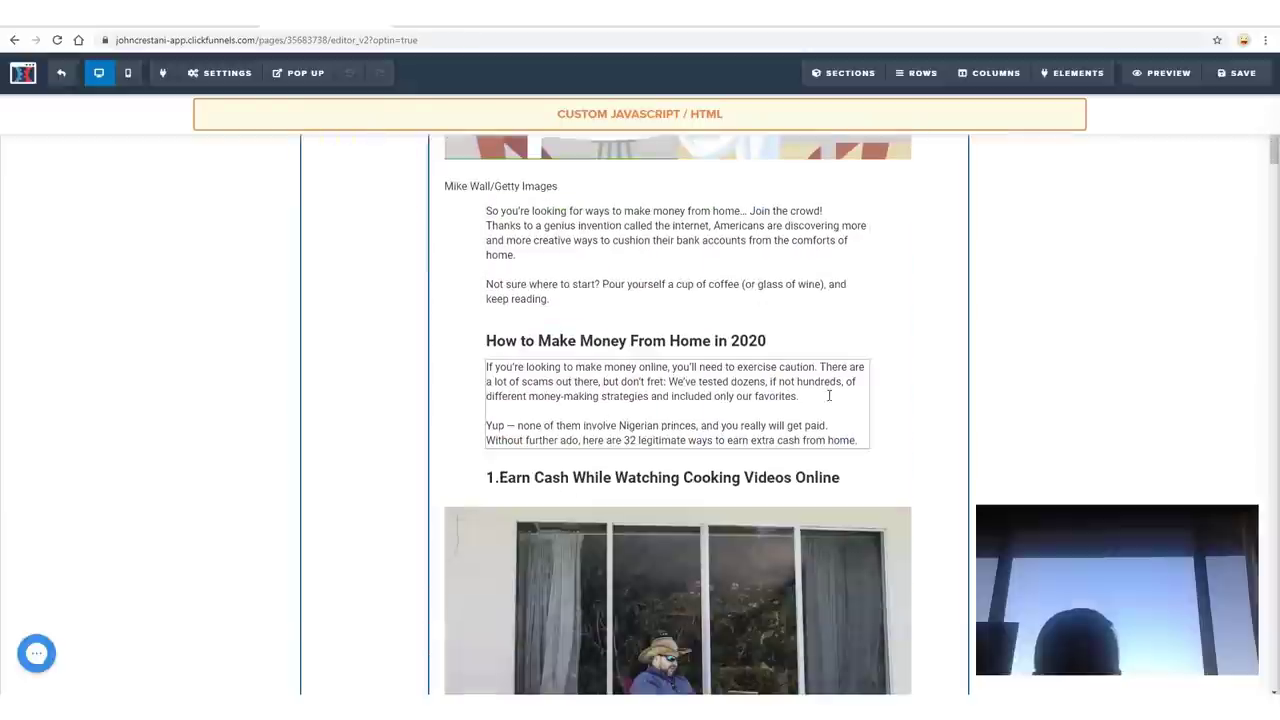
scroll(407, 252, "up", 5)
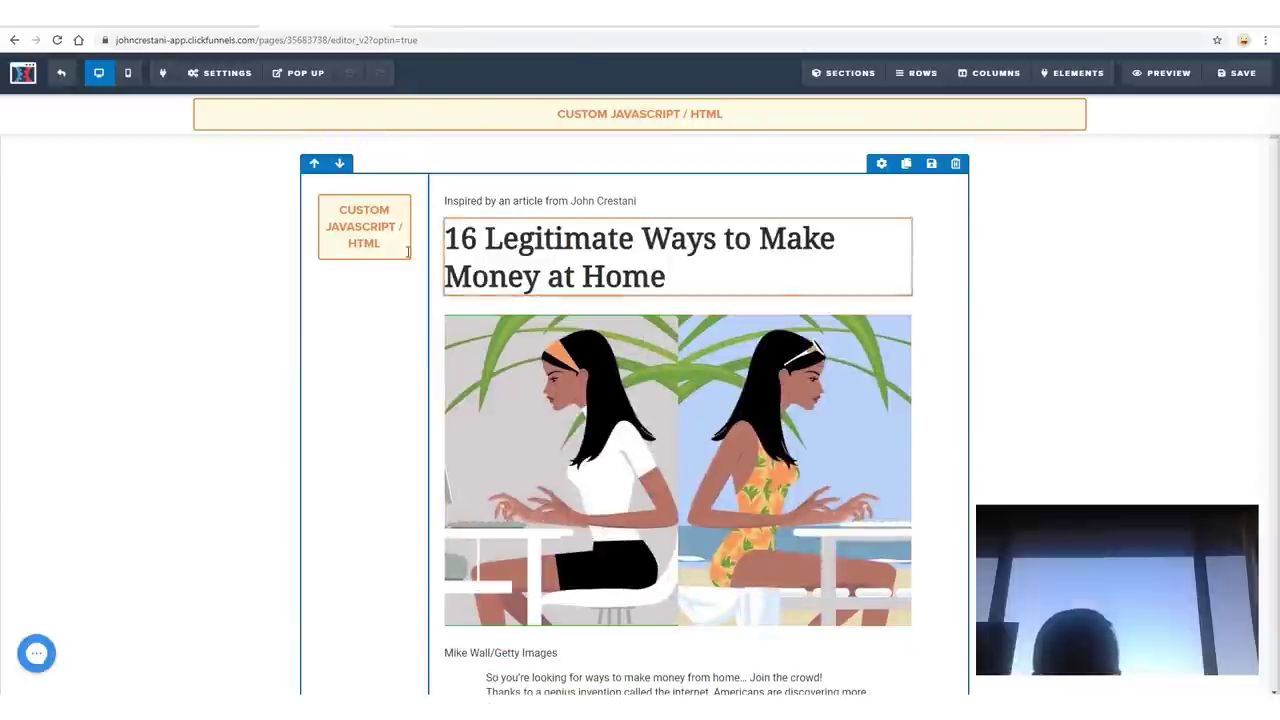
scroll(574, 346, "down", 14)
scroll(656, 372, "up", 10)
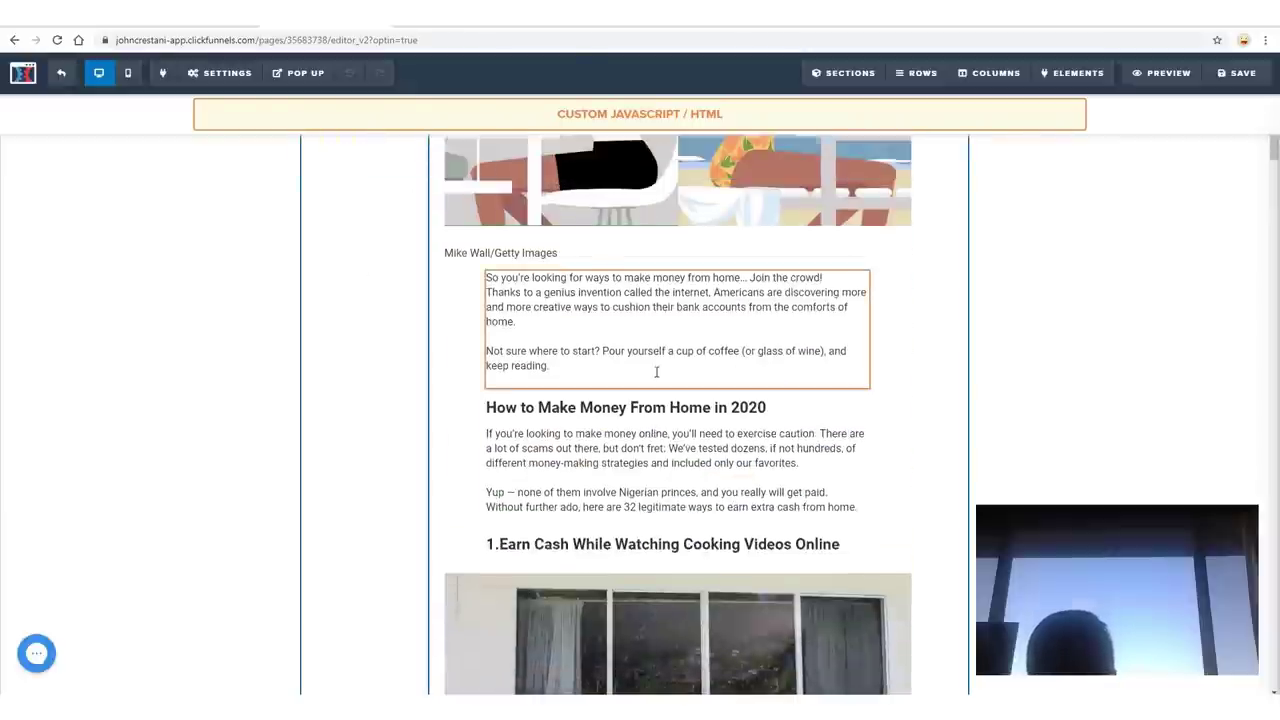
scroll(656, 372, "up", 4)
Replace the article headline with "7 Unique Ways to Lose Weight in 2020".
left_click_drag(665, 277, 432, 240)
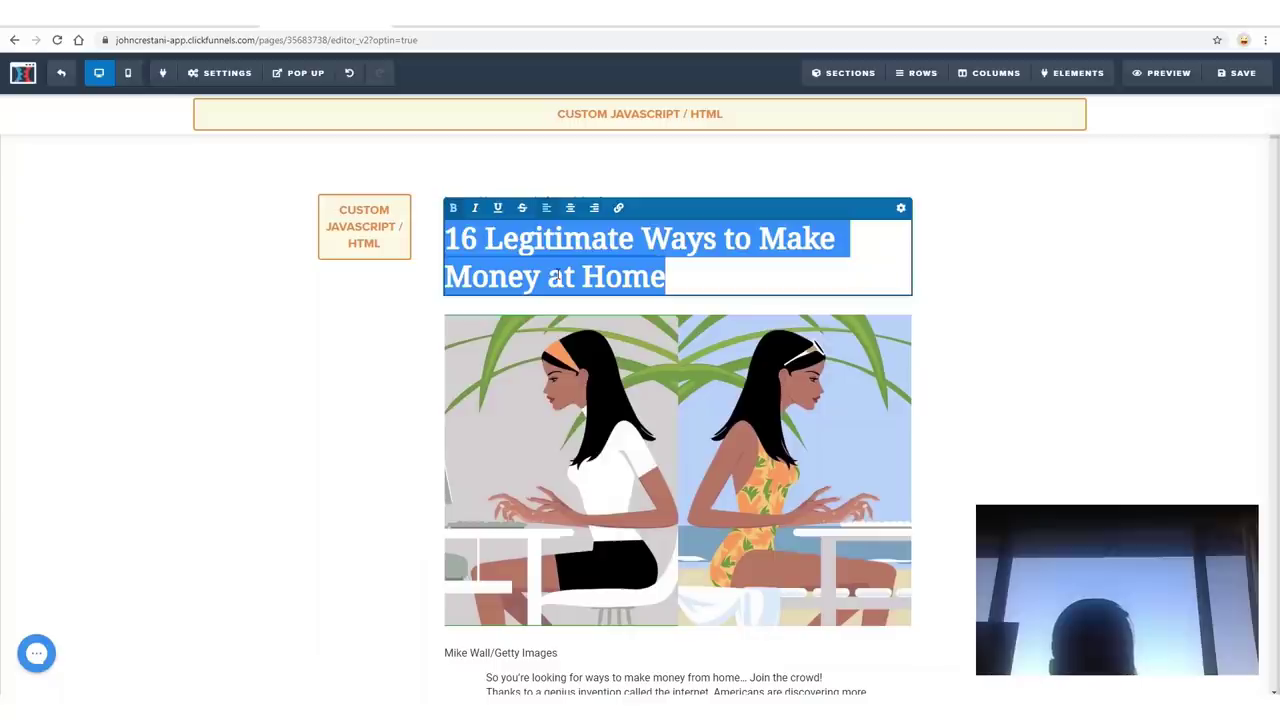
key("BackSpace")
type("dfgsd")
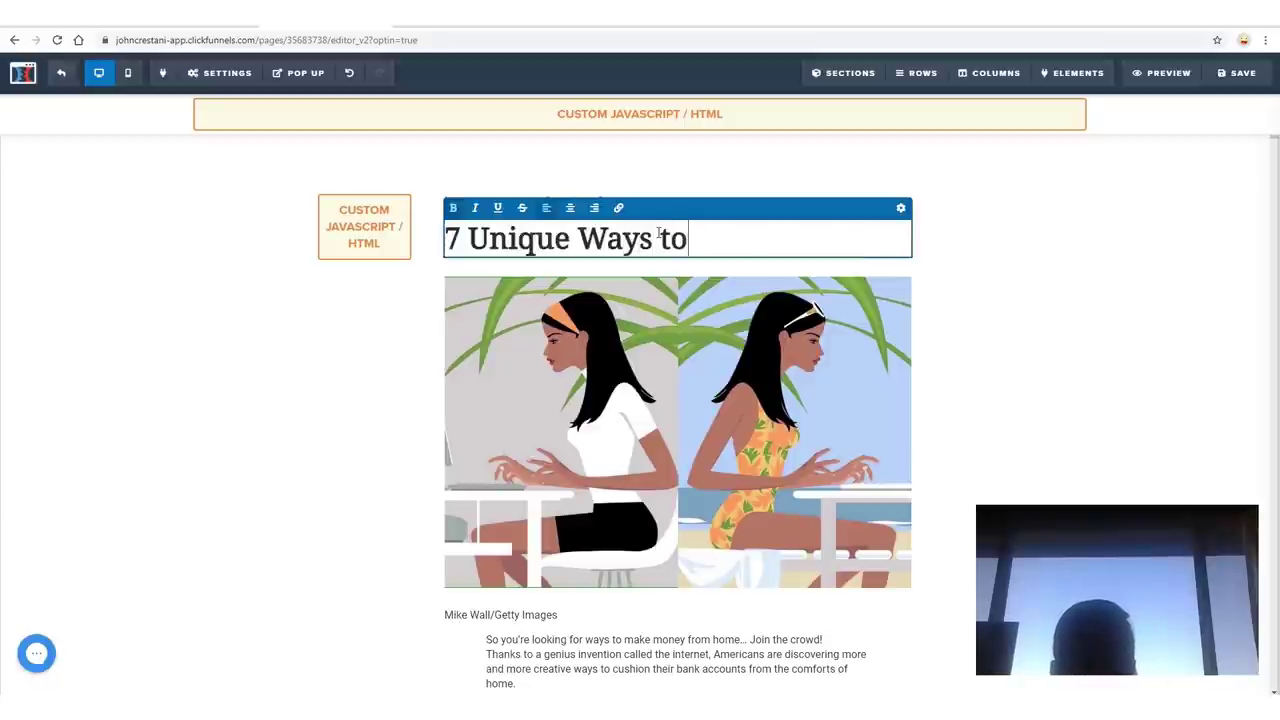
type("We")
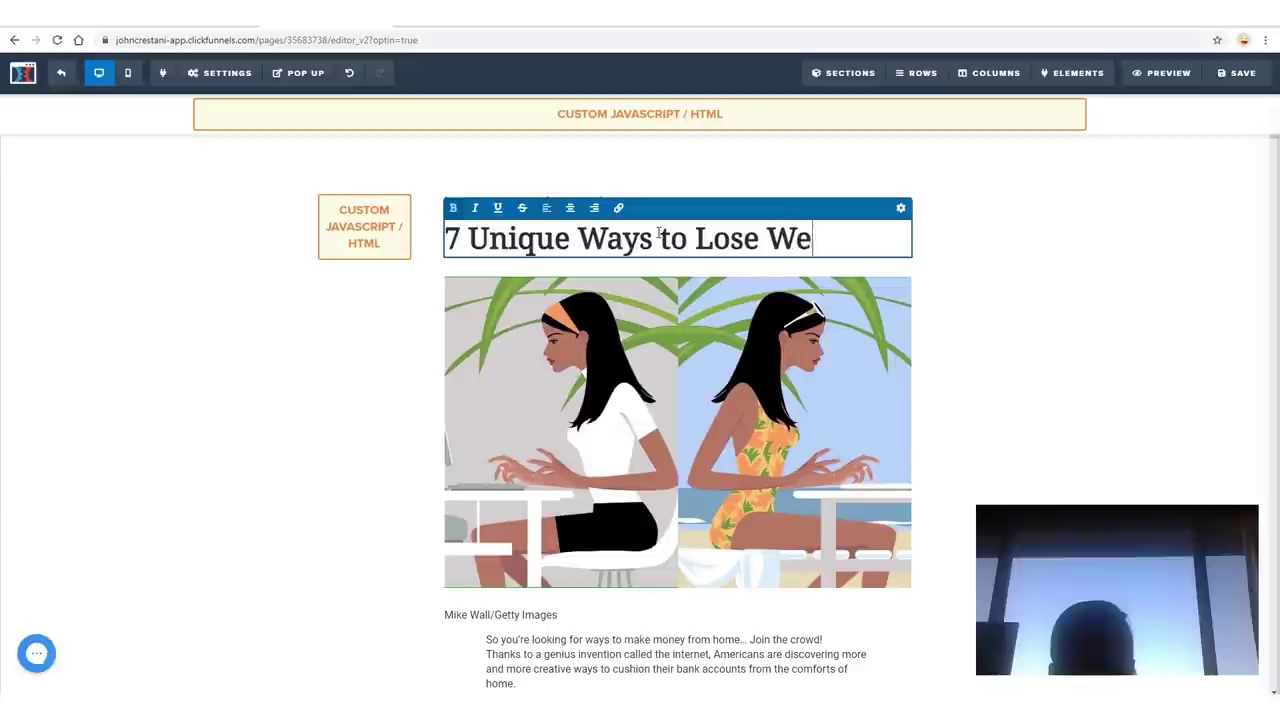
type("ight in 2020")
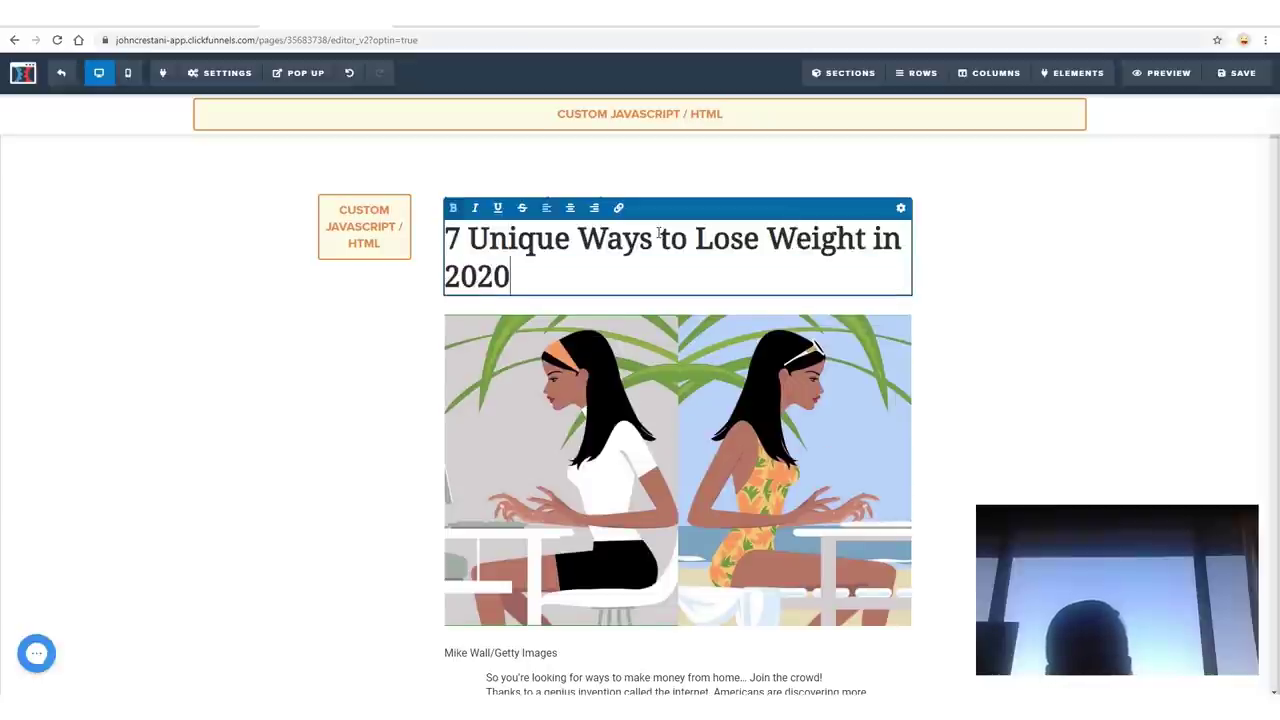
Try "15 Skincare Routines That Celebrities Use Daily" as the article headline, and undo the headline changes.
key("ctrl+a")
type("15 n")
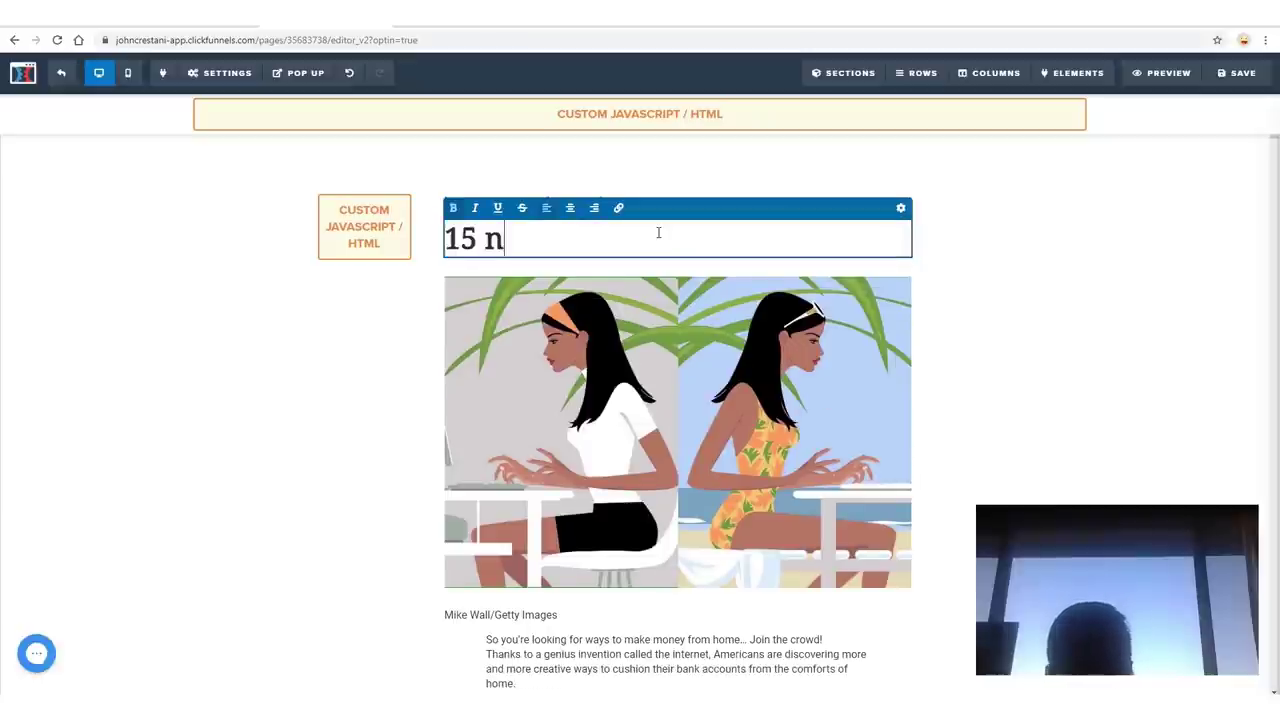
type("S")
key("BackSpace")
key("BackSpace")
type("Skincare Routines Tha")
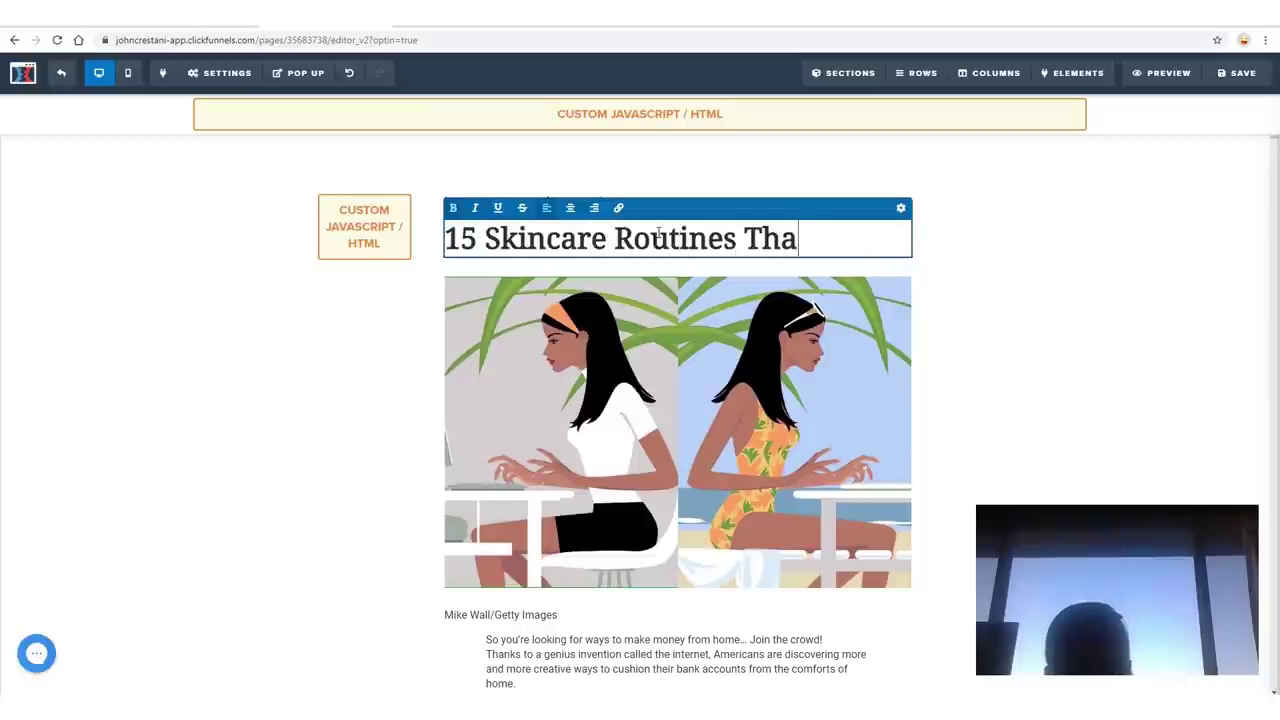
type("t Celebrities")
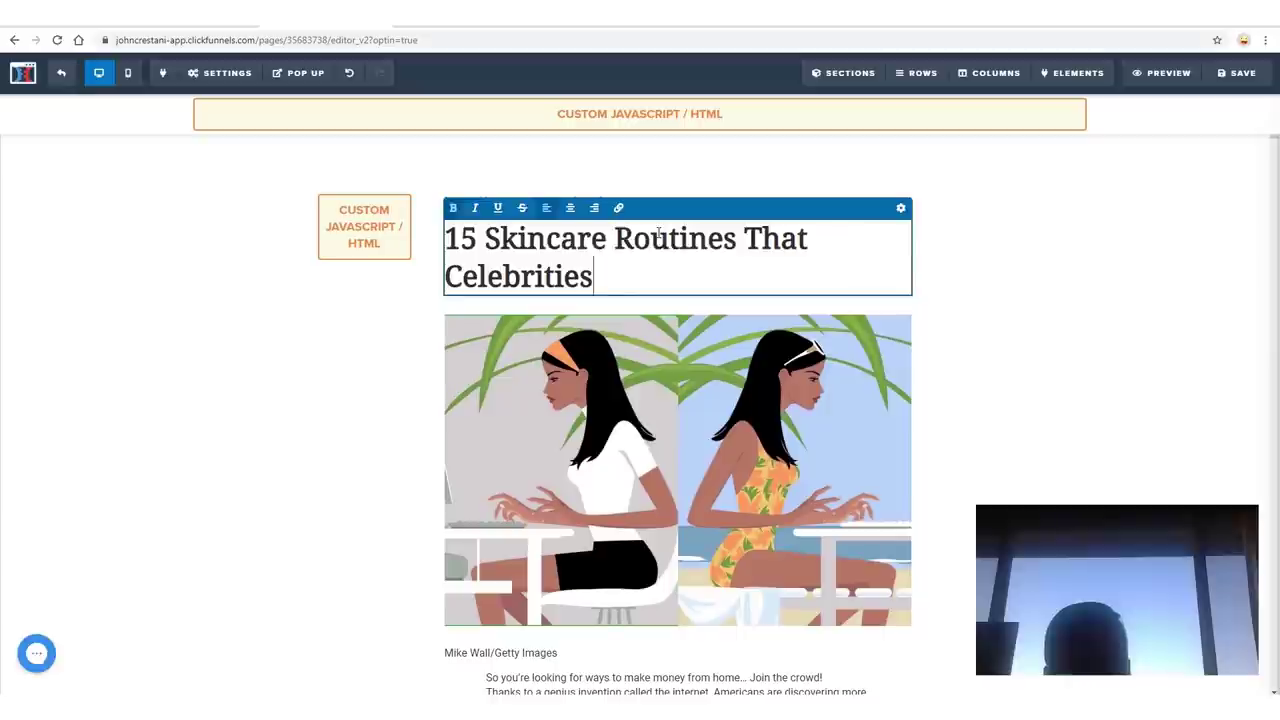
type(" Use Daily")
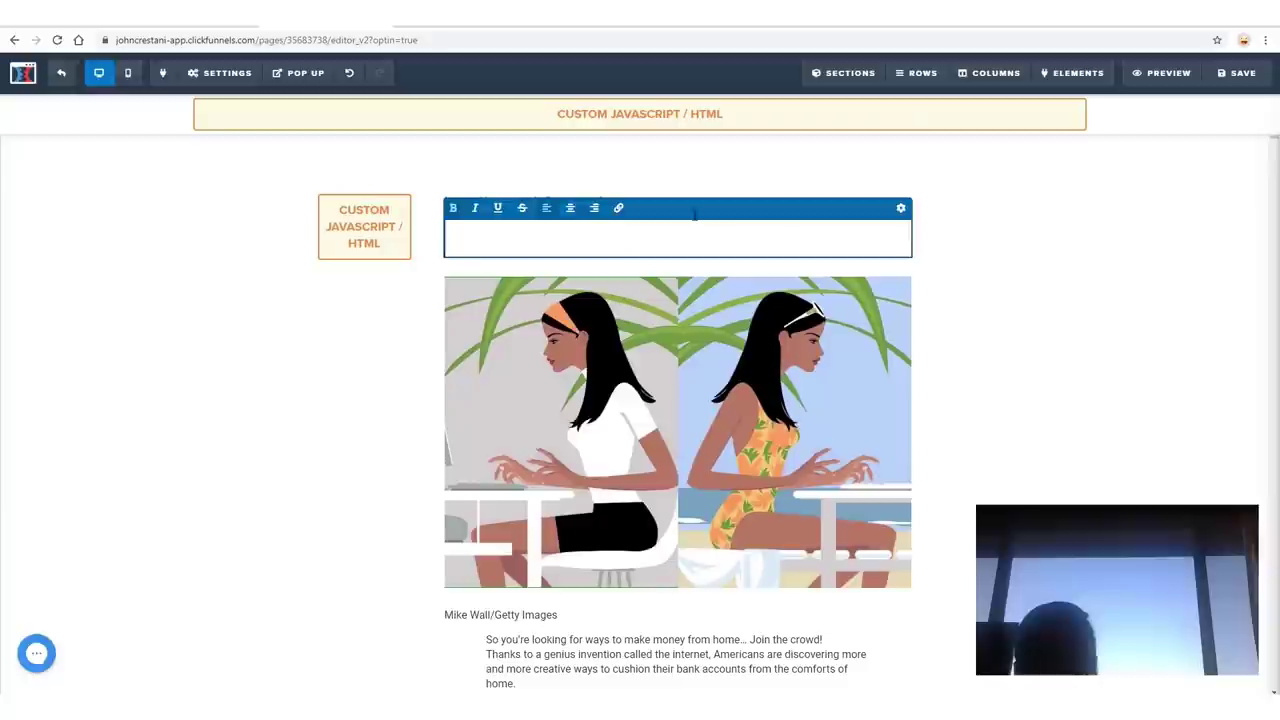
key("ctrl+z")
left_click(928, 247)
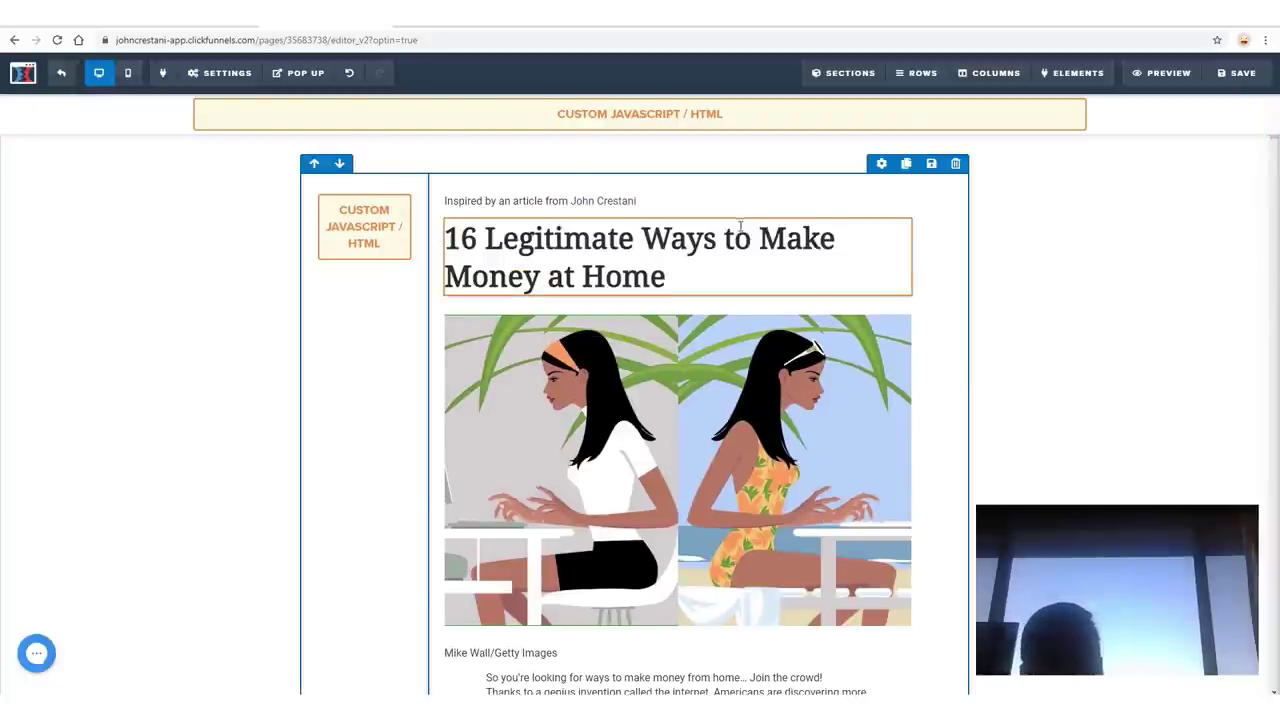
Open the 'Work-At-Home Secrets' book link under item 1 for editing, and copy the Digistore24 affiliate link from Notepad.
scroll(697, 362, "down", 6)
scroll(697, 362, "down", 6)
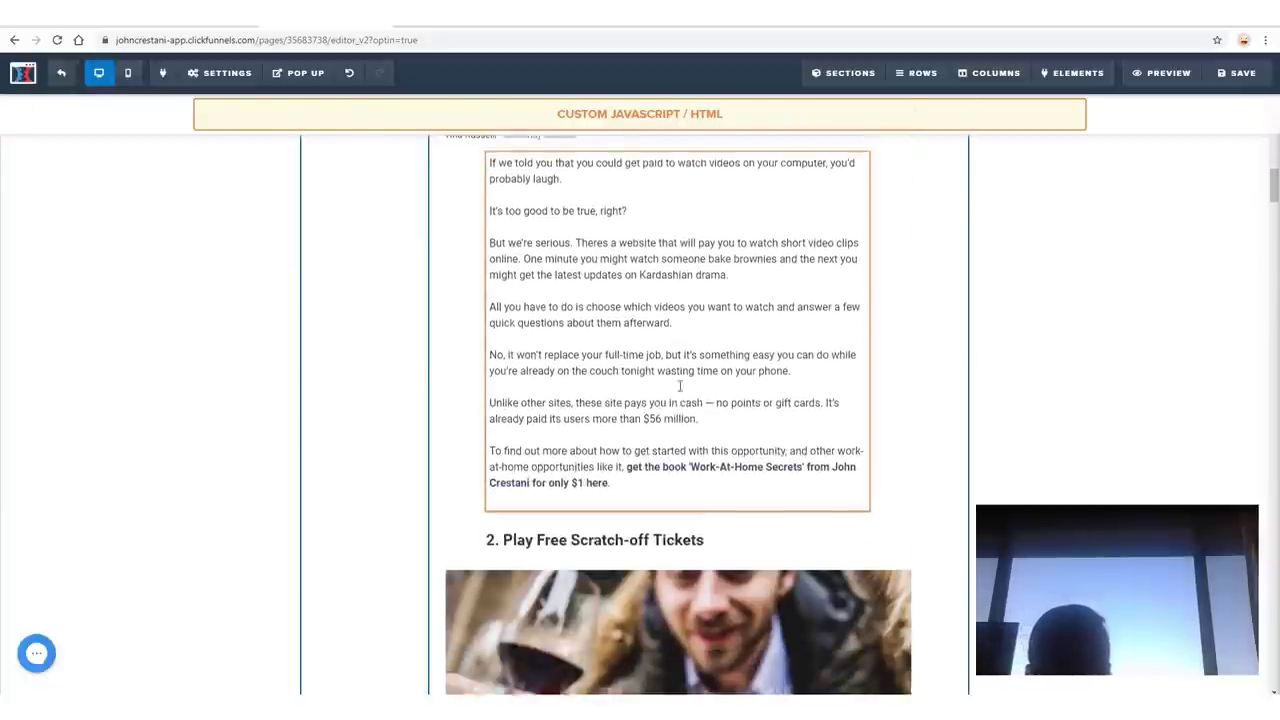
left_click_drag(685, 328, 573, 344)
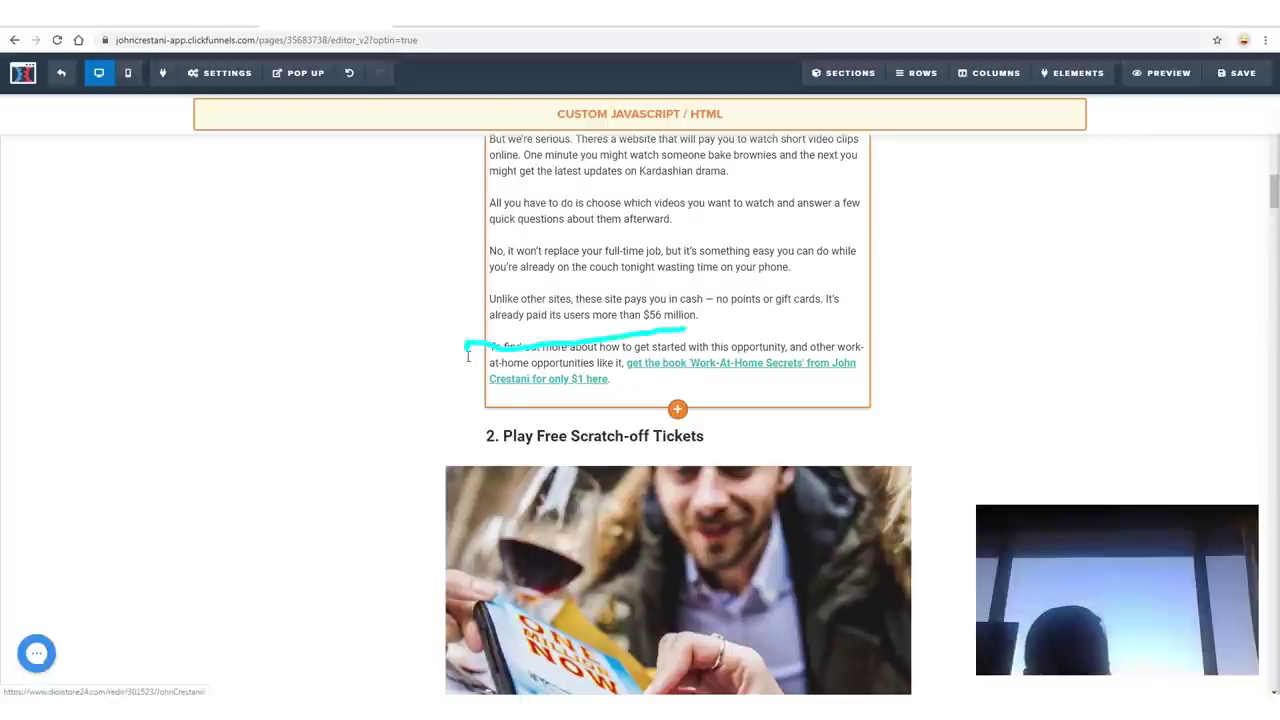
left_click_drag(467, 355, 740, 393)
left_click_drag(857, 340, 632, 330)
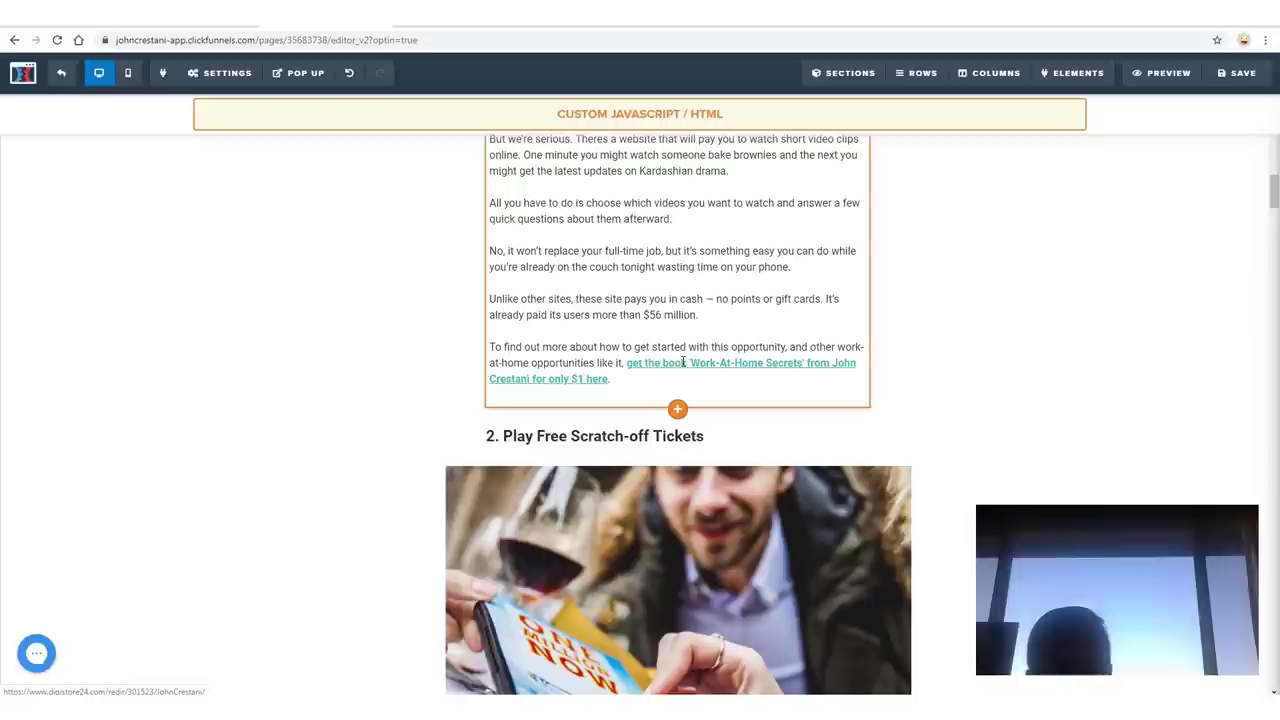
left_click(683, 362)
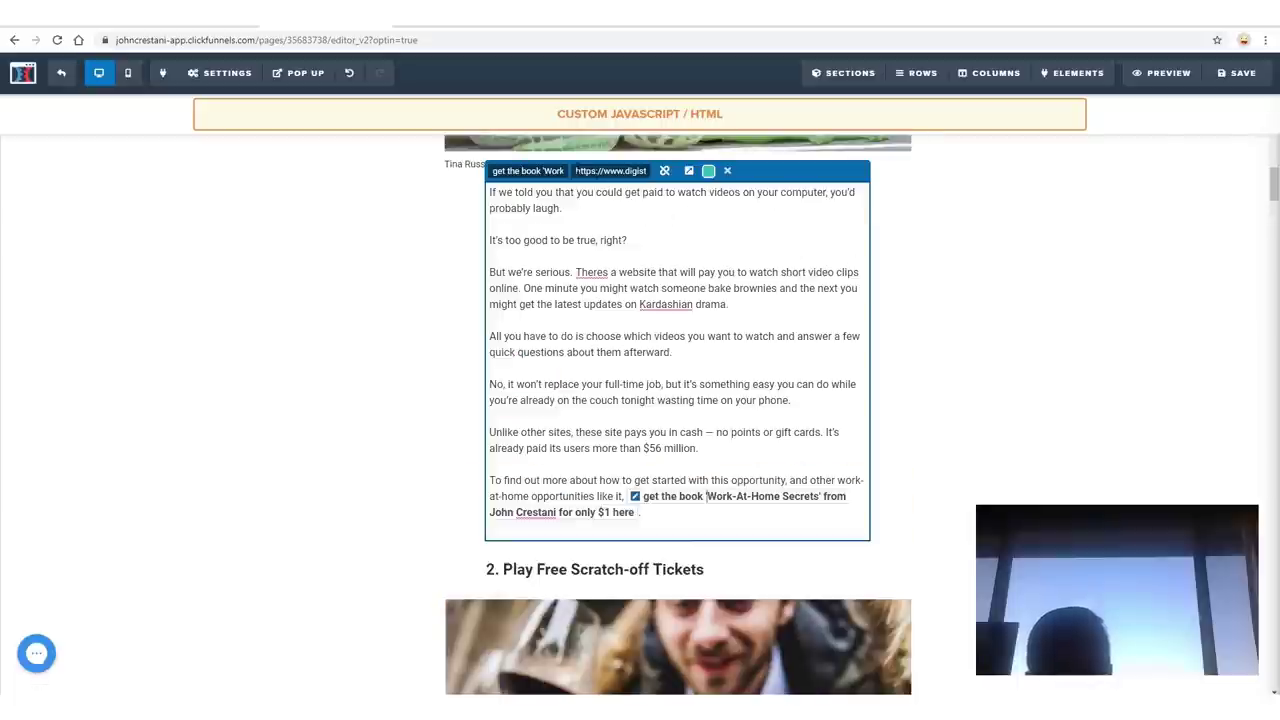
key("BackSpace")
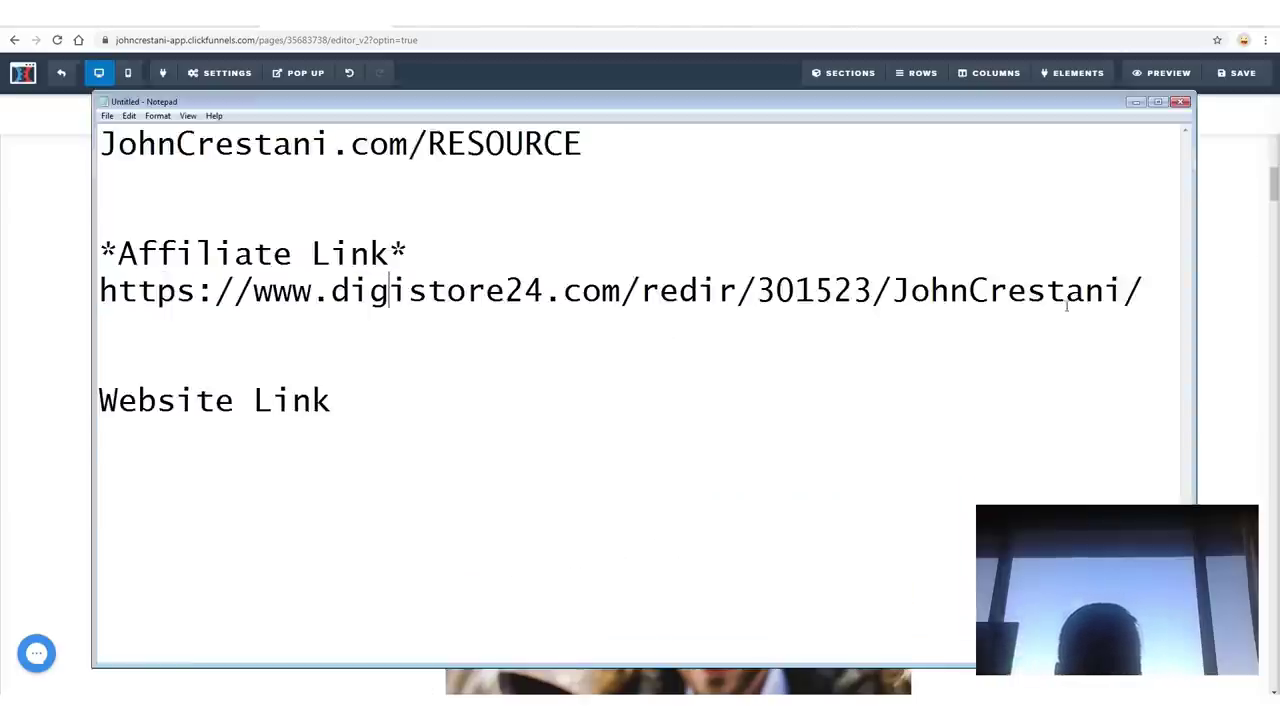
left_click_drag(1145, 290, 97, 290)
right_click(187, 296)
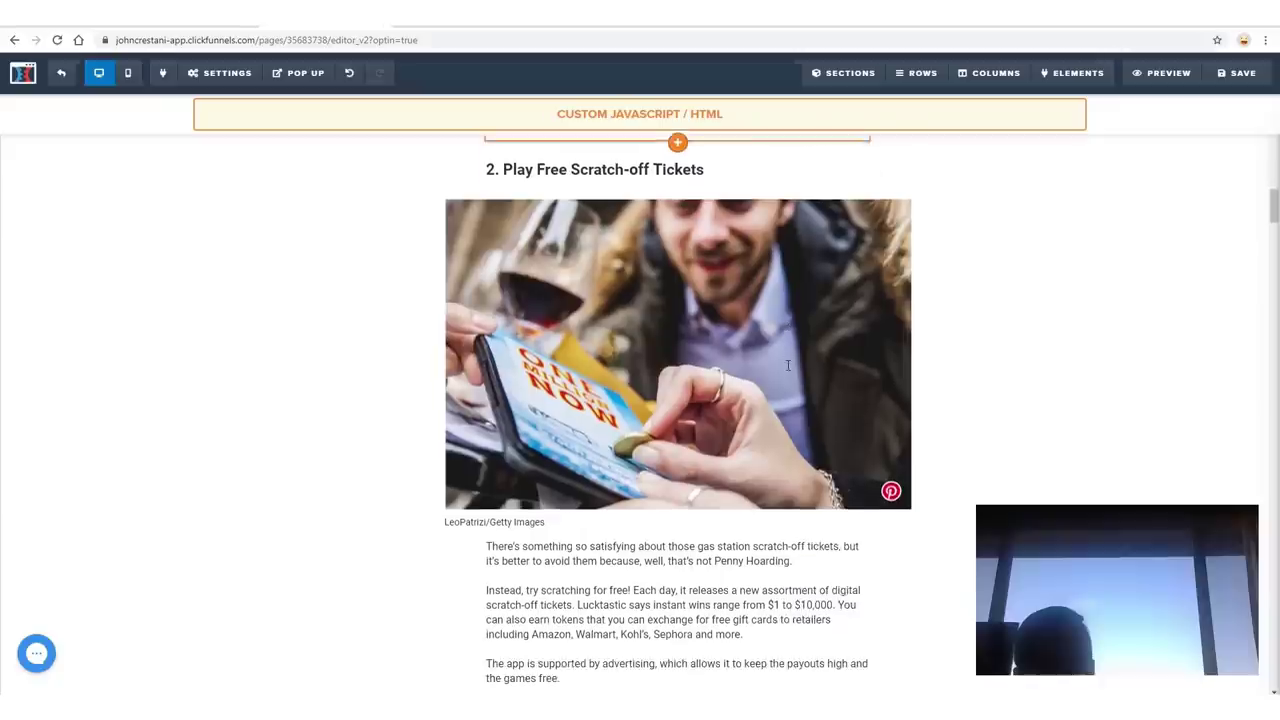
Review the book offer text under the following items and save the listicle page.
scroll(792, 435, "down", 2)
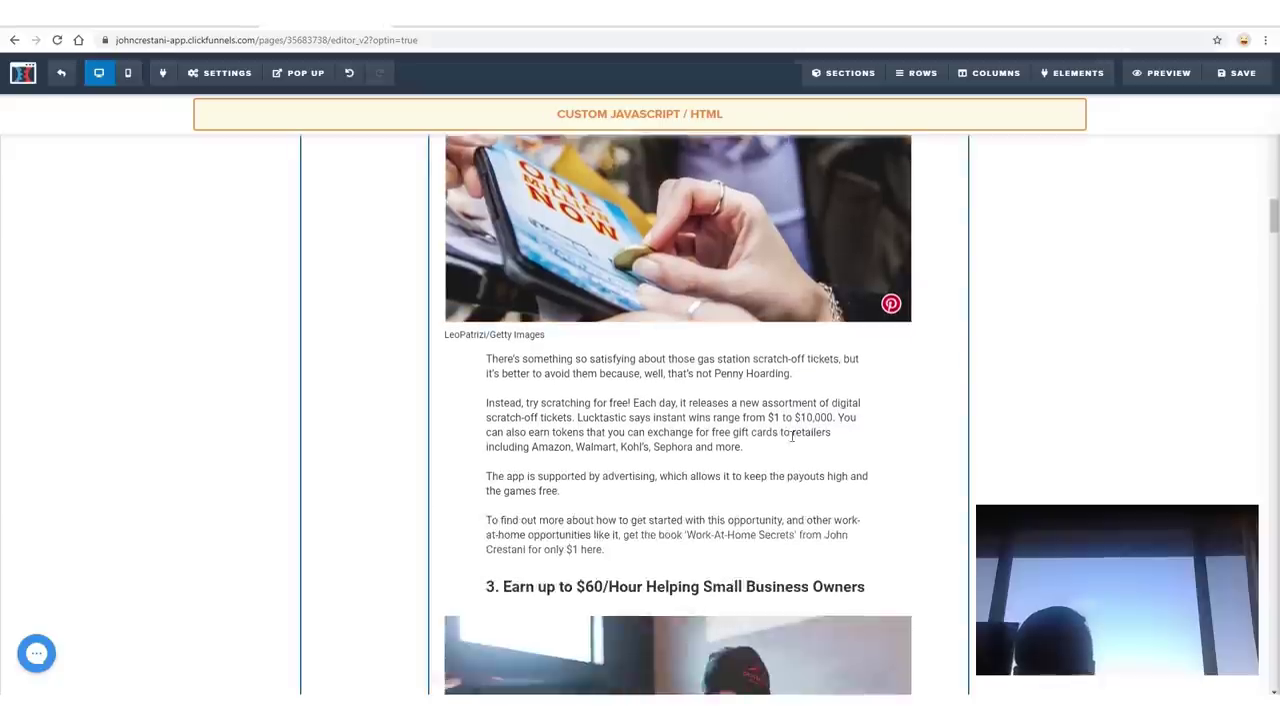
mouse_move(870, 504)
left_mouse_down()
mouse_move(488, 494)
mouse_move(883, 488)
mouse_move(660, 488)
left_mouse_up()
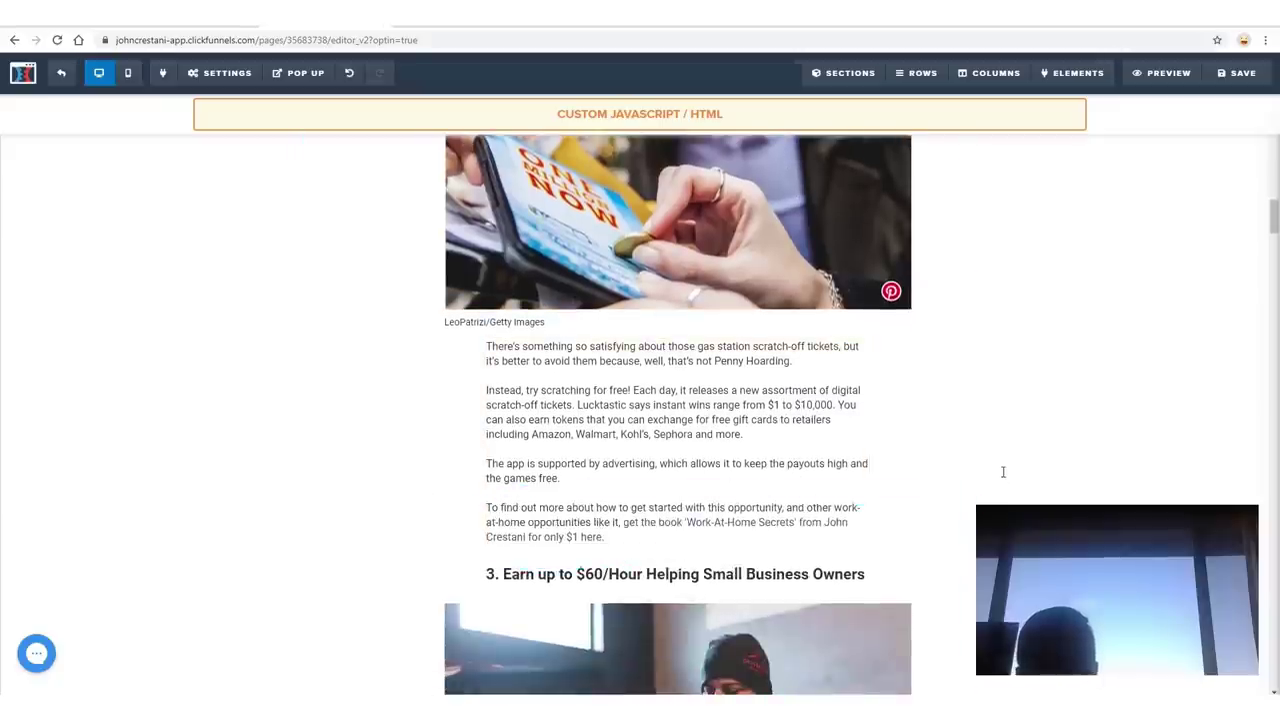
scroll(1005, 455, "down", 8)
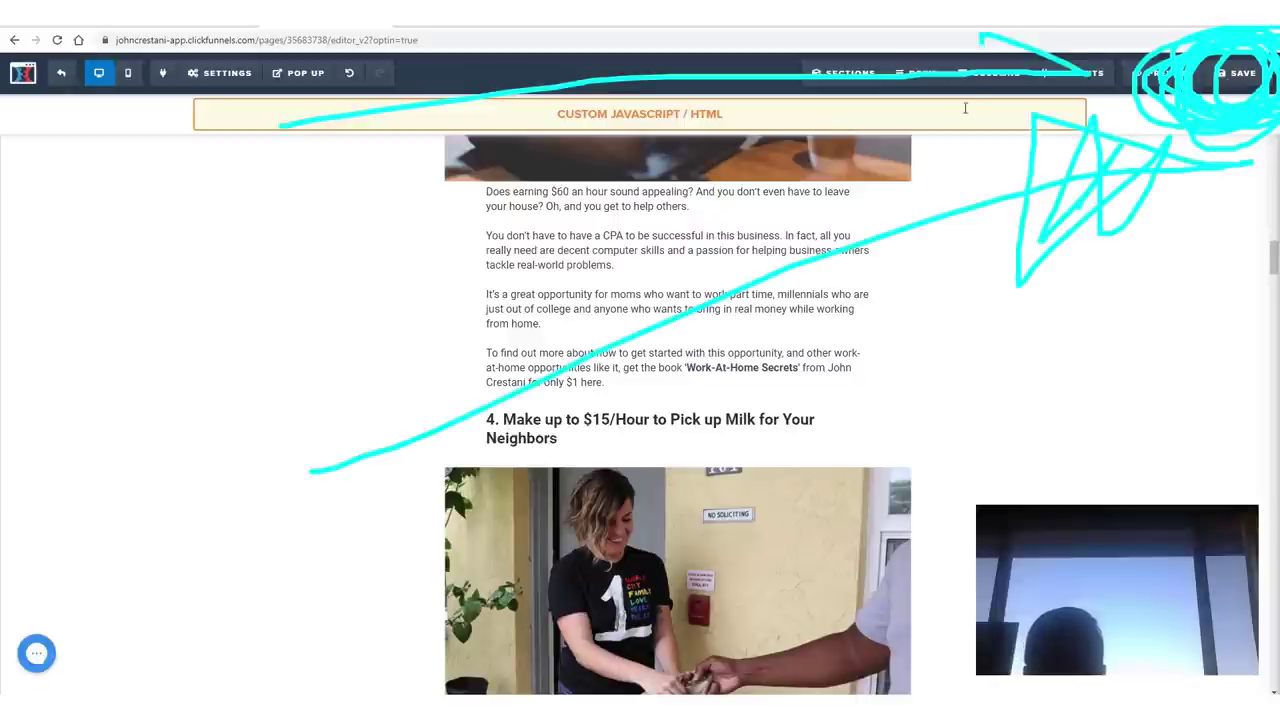
left_click(1240, 74)
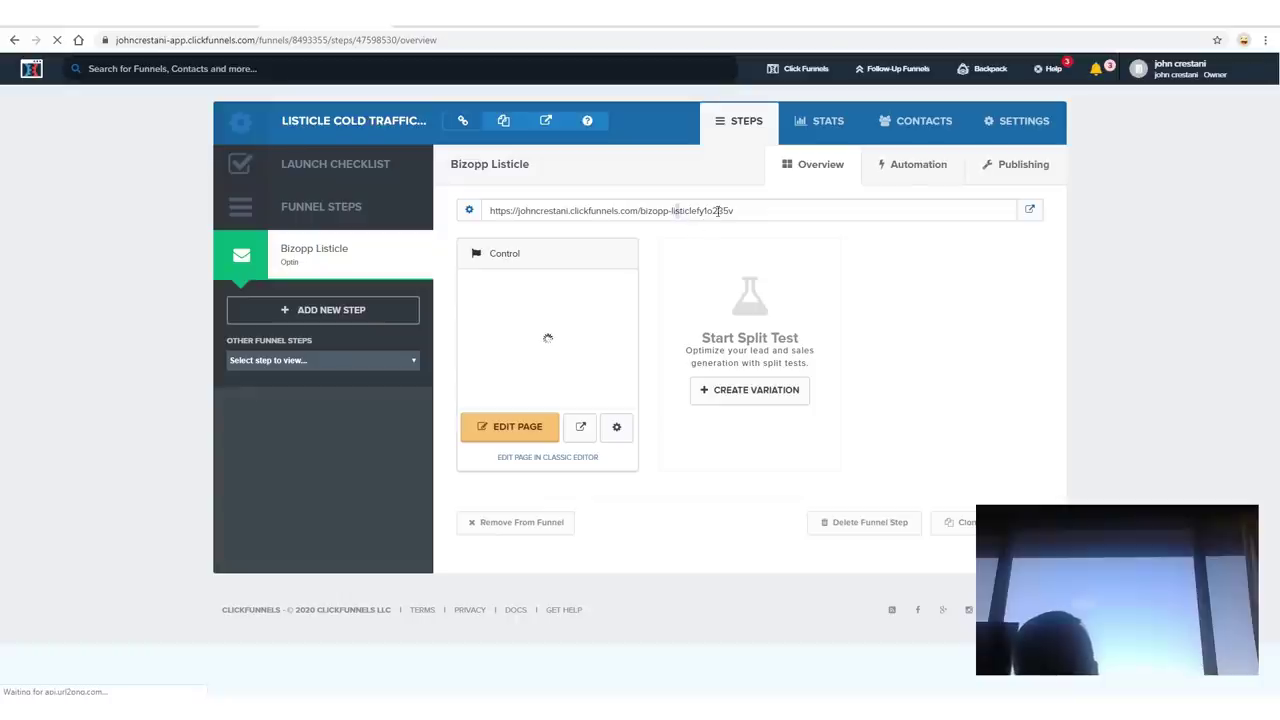
Copy the Bizopp Listicle page's public URL and open it in a new browser tab.
left_click_drag(745, 210, 489, 210)
key("ctrl+c")
key("ctrl+t")
key("ctrl+v")
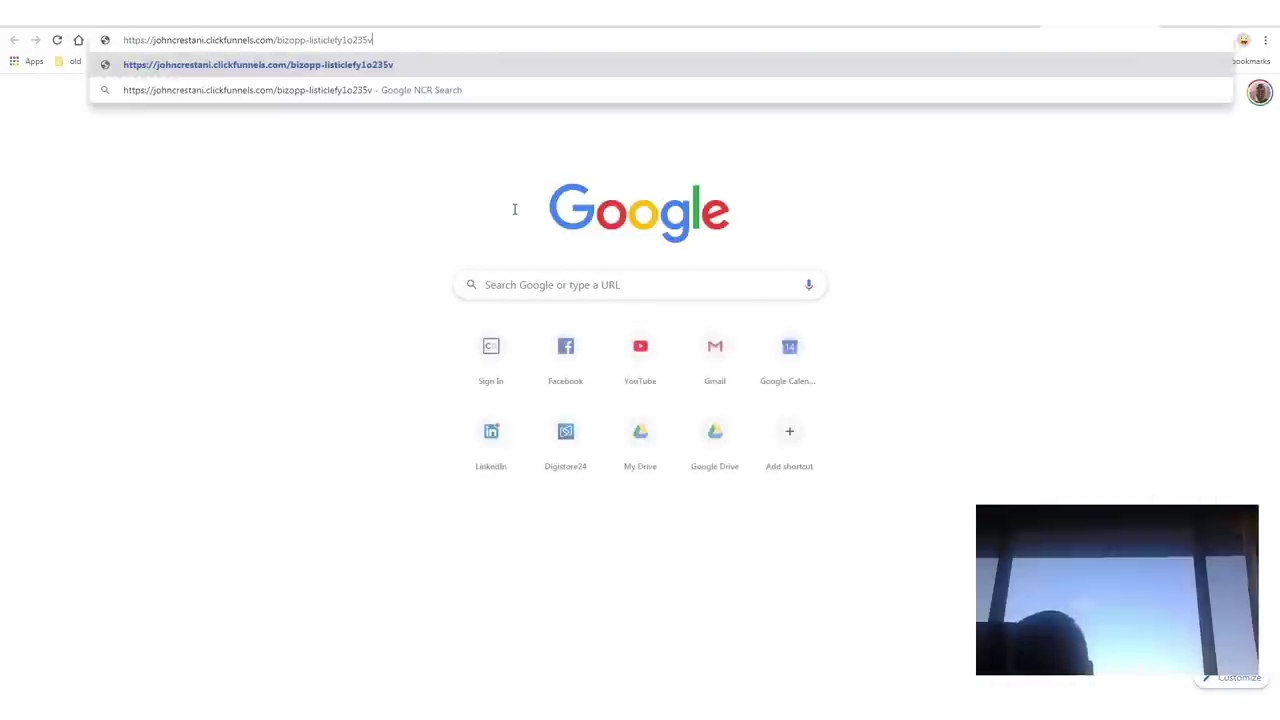
key("Return")
Bring up the link options, including copying the address, for the 'Work-At-Home Secrets' book link under item 1 on the live page.
scroll(740, 383, "down", 15)
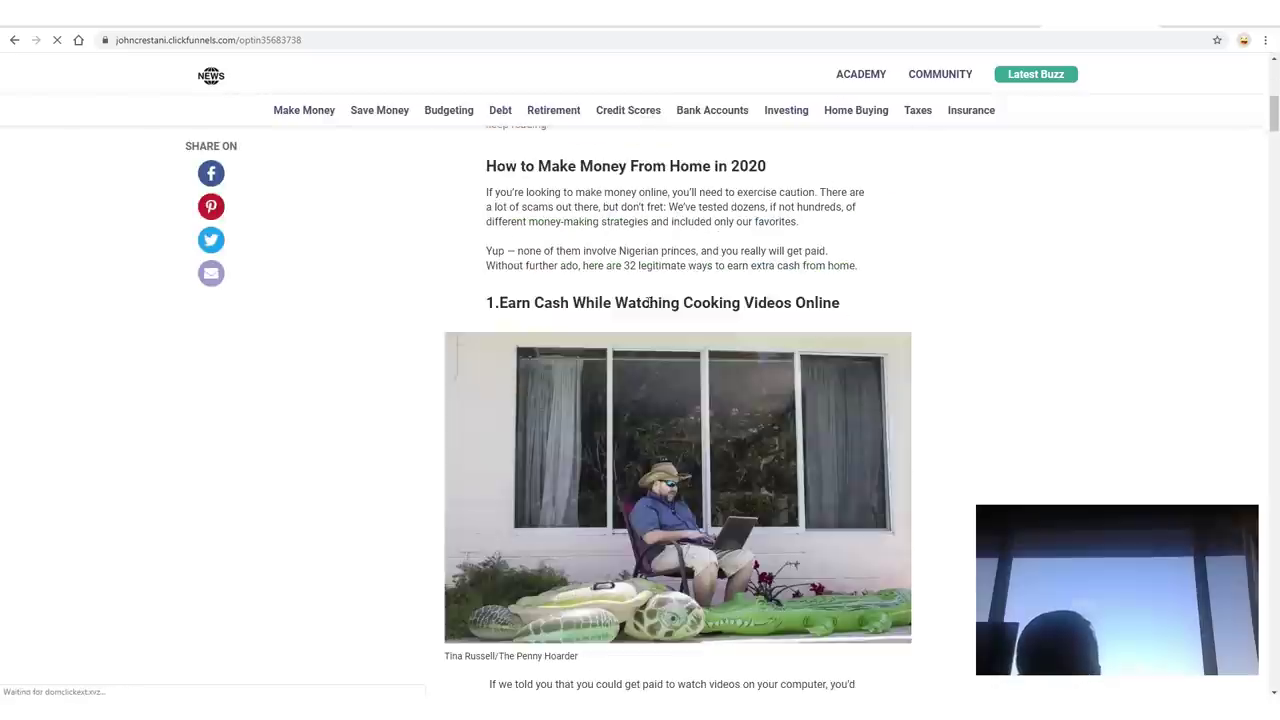
right_click(680, 190)
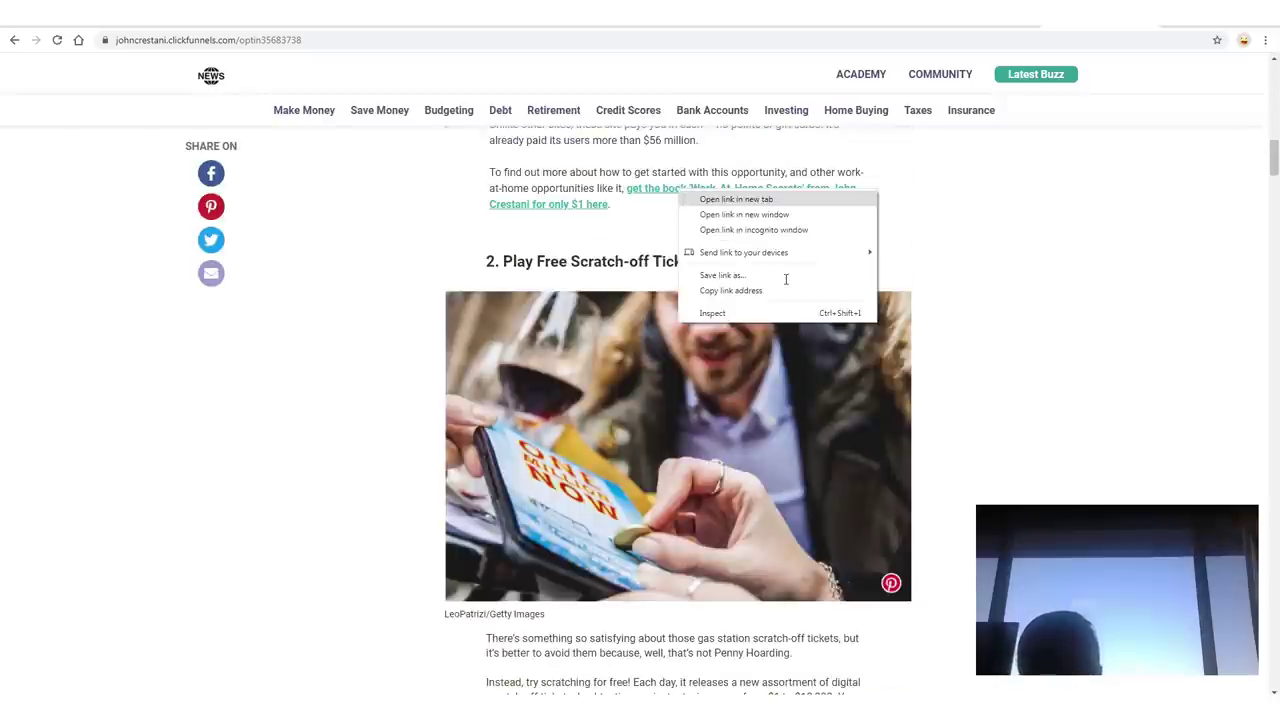
mouse_move(786, 279)
left_mouse_down()
mouse_move(830, 300)
mouse_move(686, 300)
mouse_move(681, 285)
left_mouse_up()
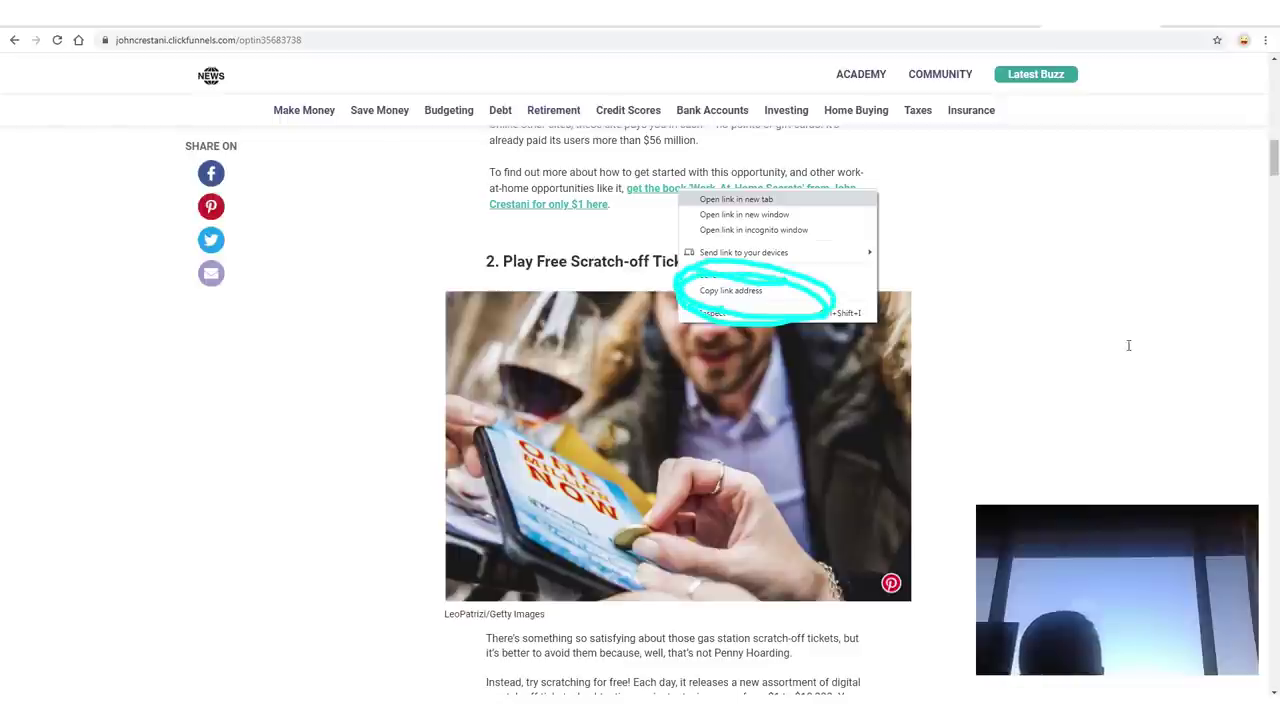
left_click_drag(1128, 345, 881, 286)
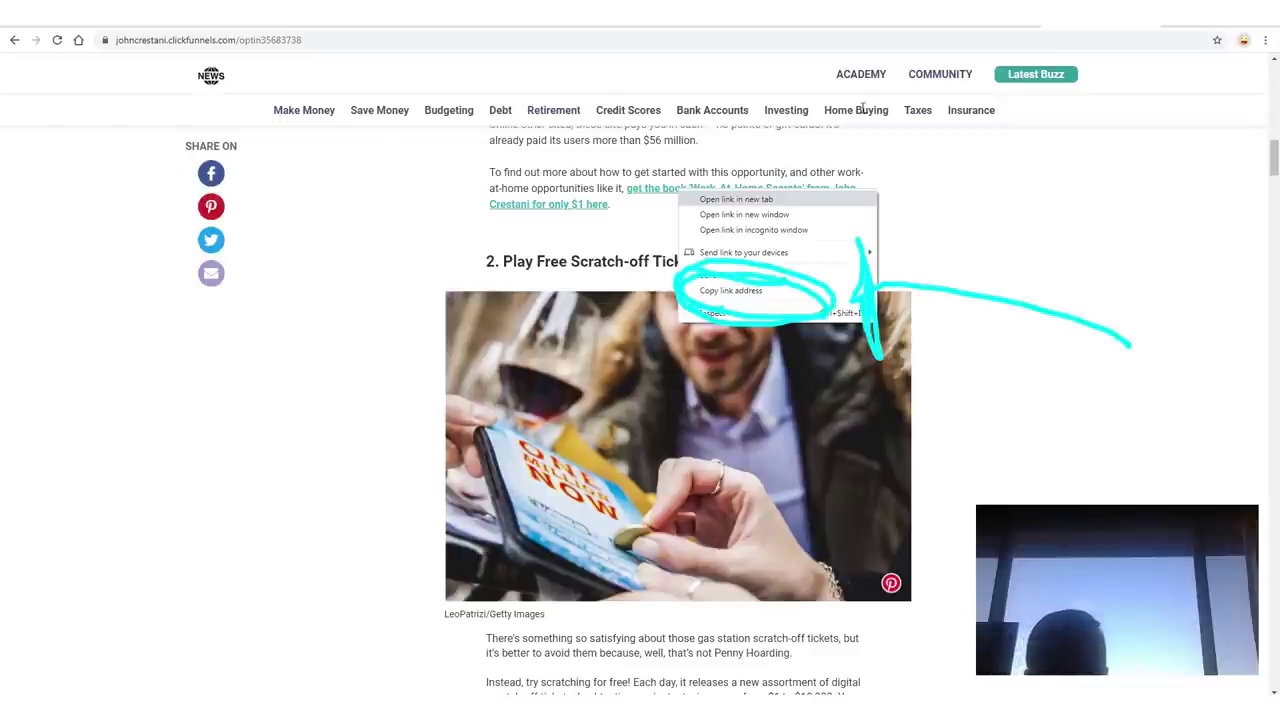
mouse_move(830, 102)
left_mouse_down()
mouse_move(595, 290)
mouse_move(600, 342)
left_mouse_up()
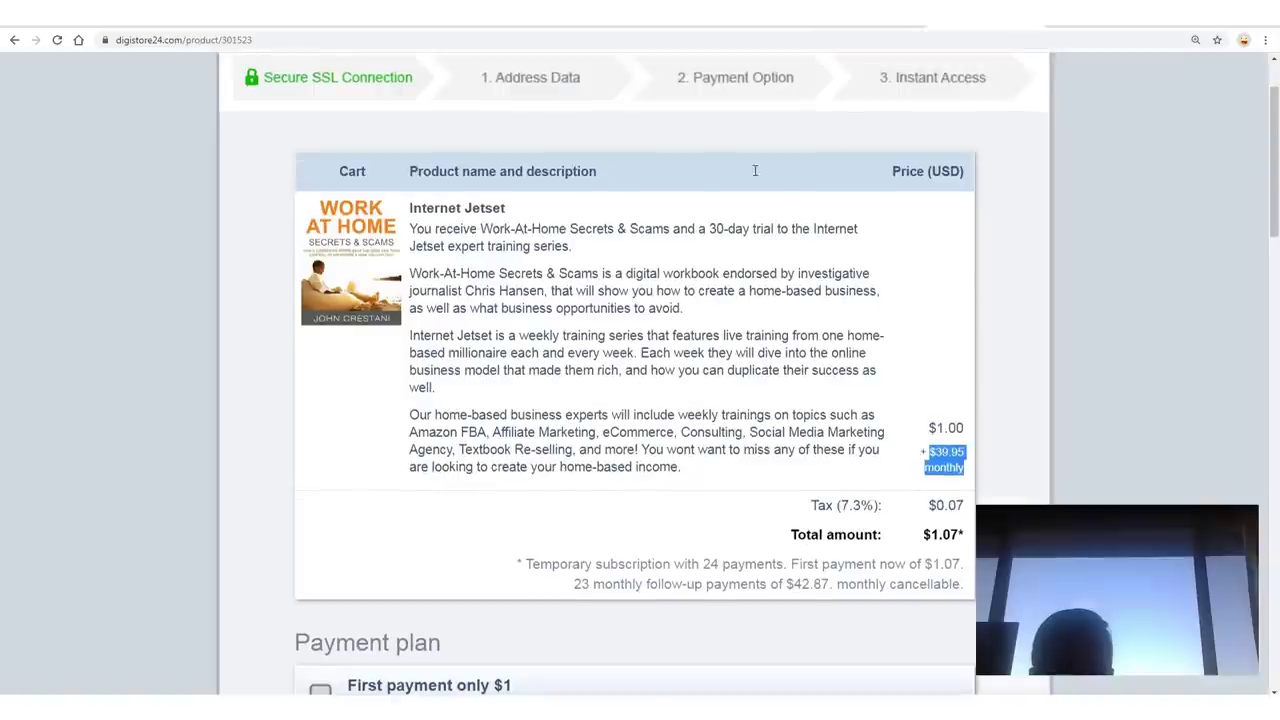
Switch to the Digistore24 affiliate dashboard and open the available reports.
scroll(755, 170, "up", 1)
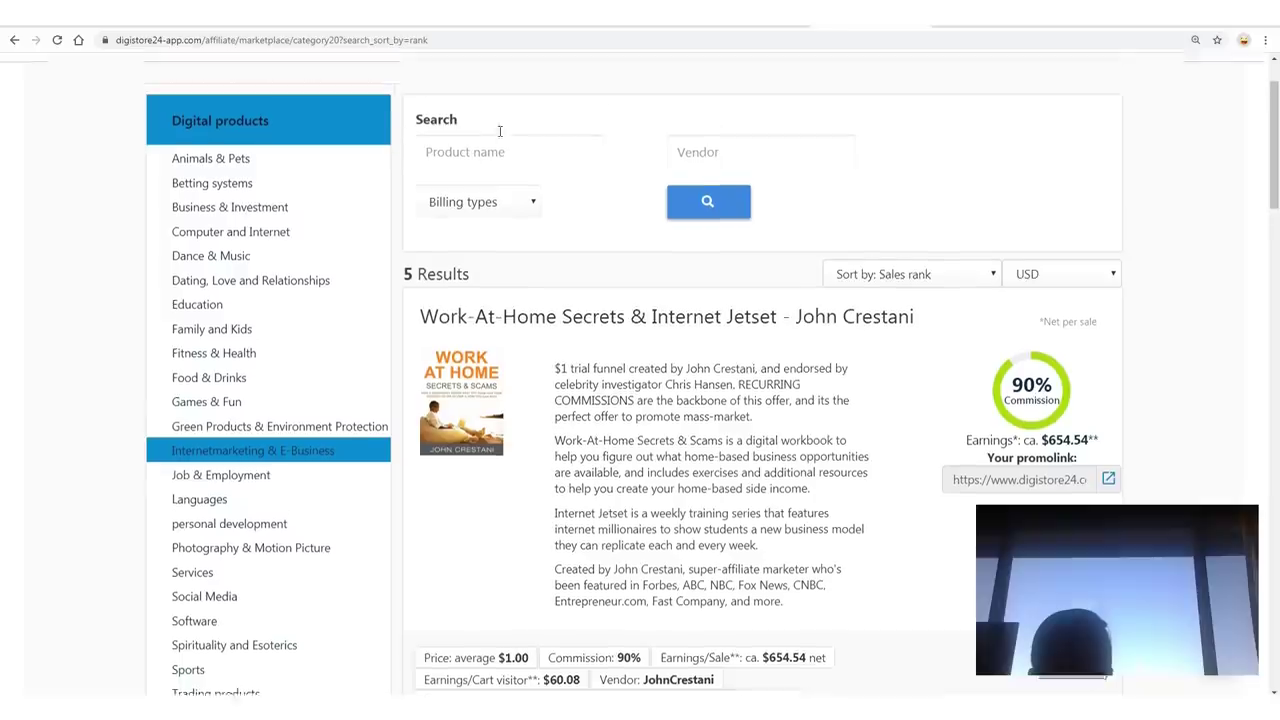
scroll(500, 128, "up", 1)
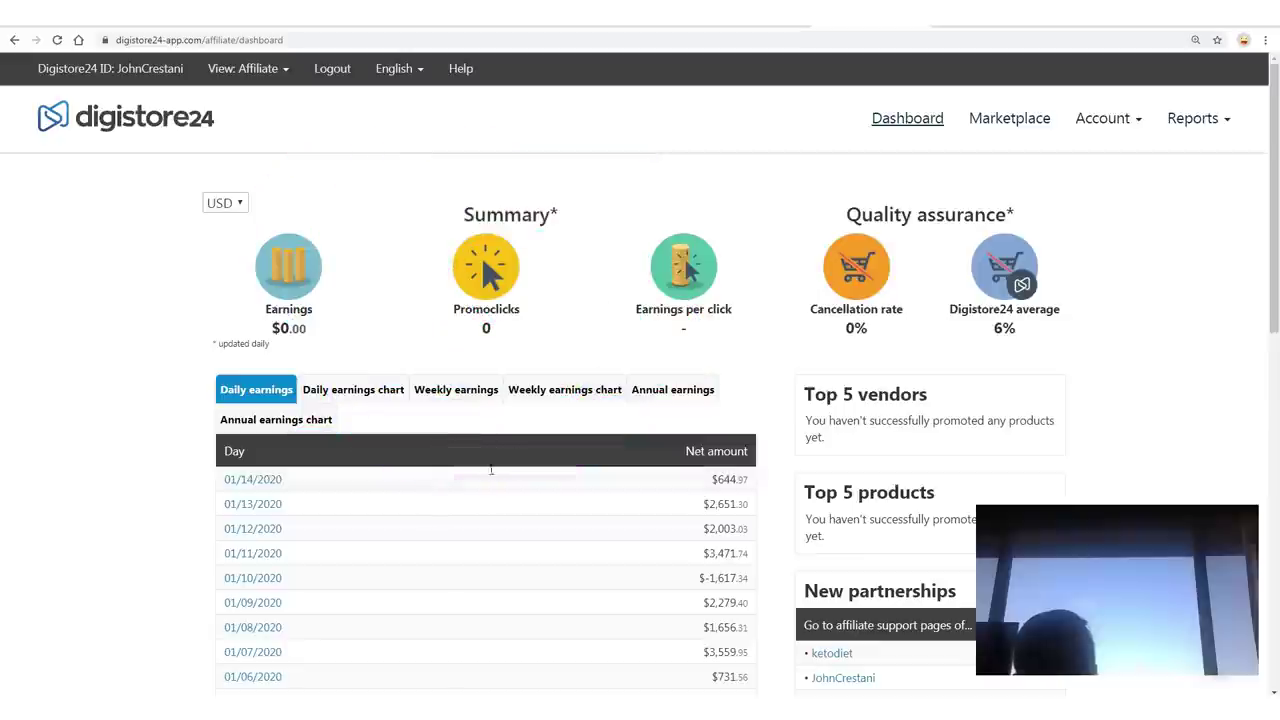
left_click(1221, 118)
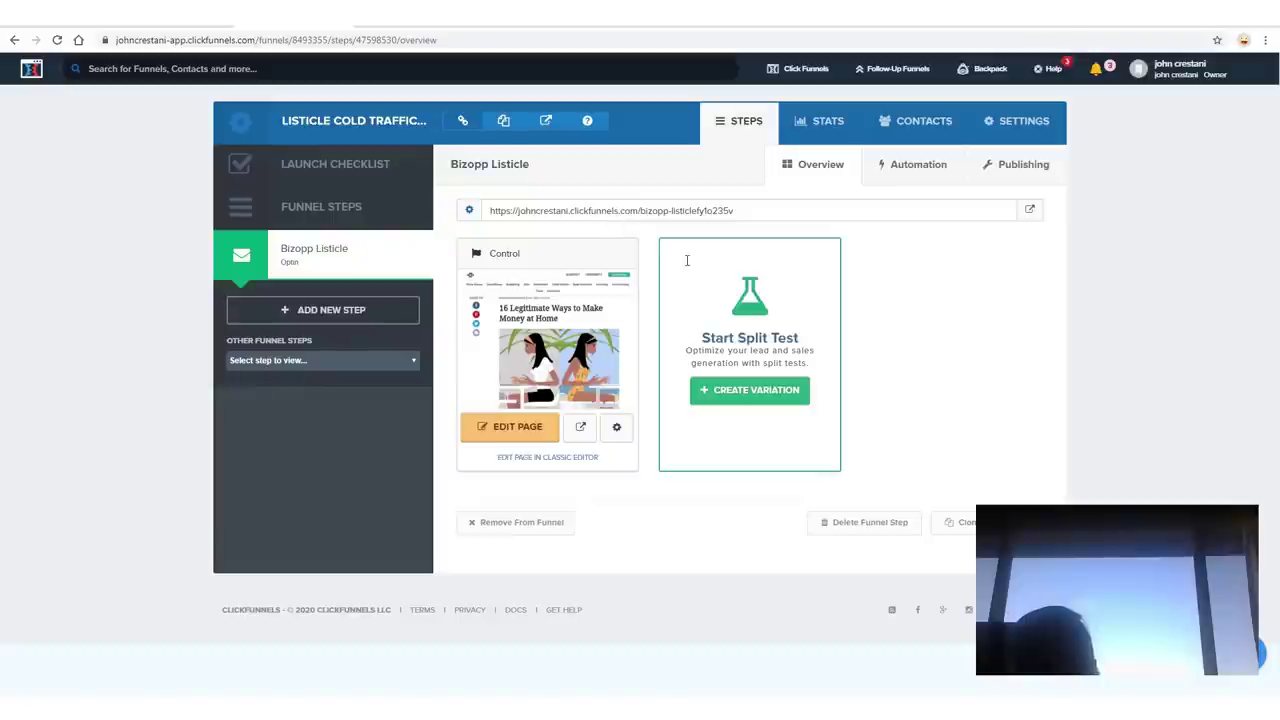
Return to the ClickFunnels funnel, open its settings and examine the Domain setting.
mouse_move(480, 497)
left_mouse_down()
mouse_move(795, 262)
mouse_move(982, 160)
mouse_move(985, 100)
left_mouse_up()
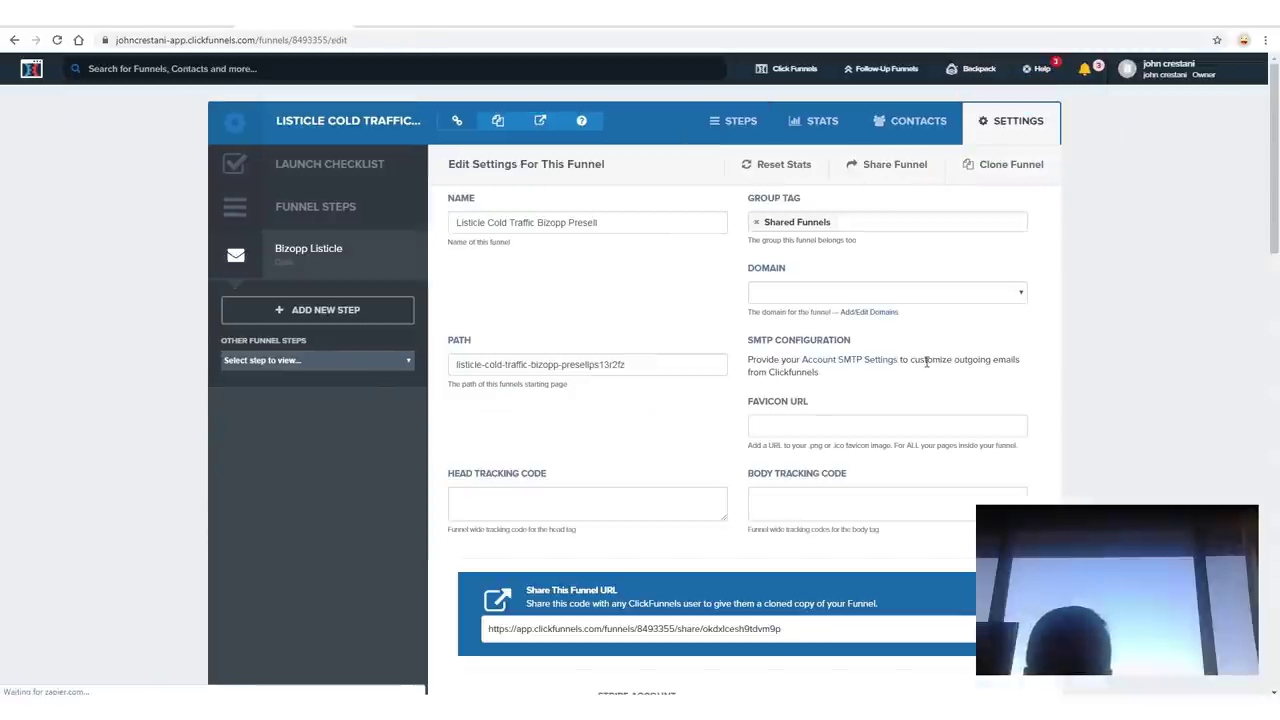
left_click_drag(733, 330, 1039, 331)
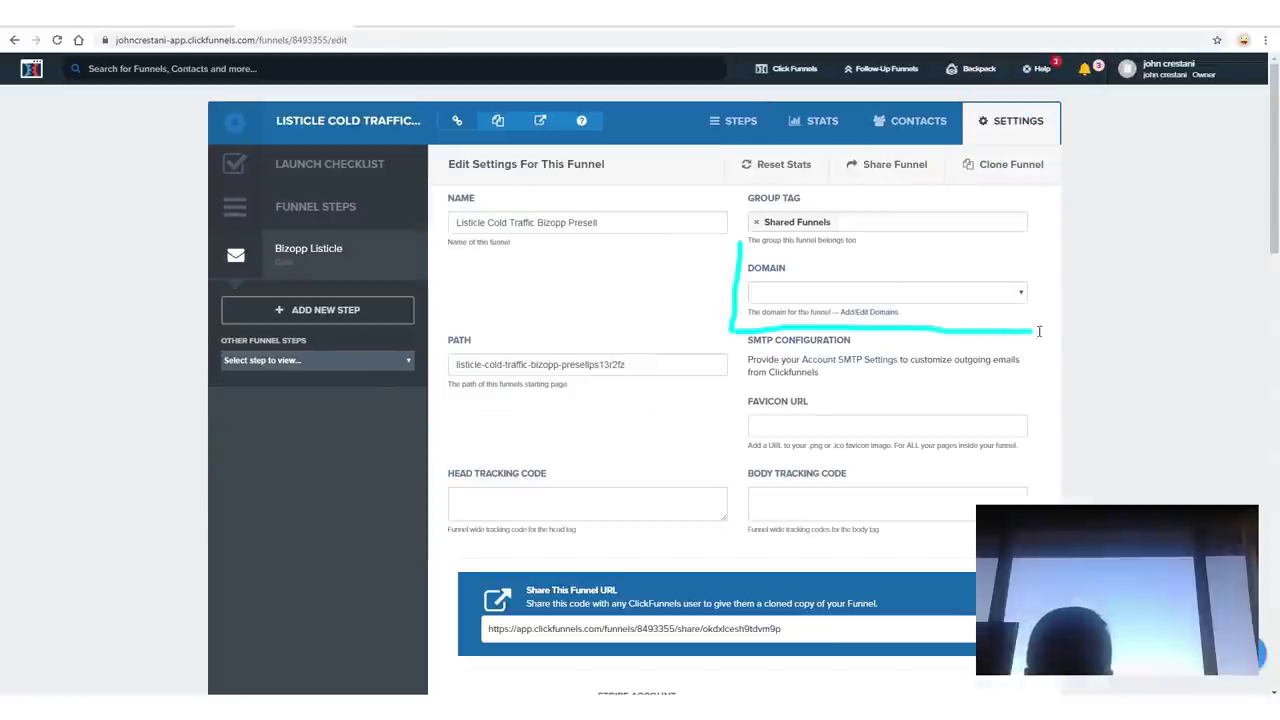
left_click_drag(1033, 258, 730, 238)
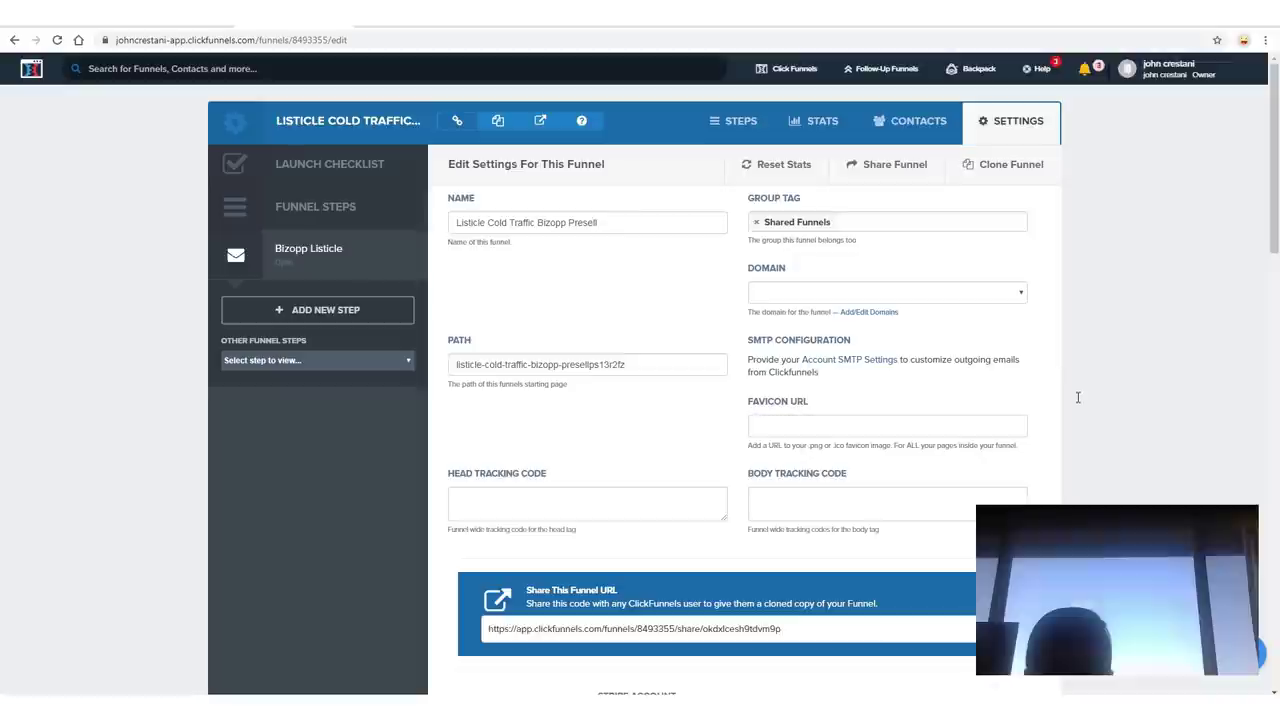
Enlarge the funnel settings page and open the Add/Edit Domains page from the Domain setting.
key("ctrl+plus")
key("ctrl+plus")
key("ctrl+plus")
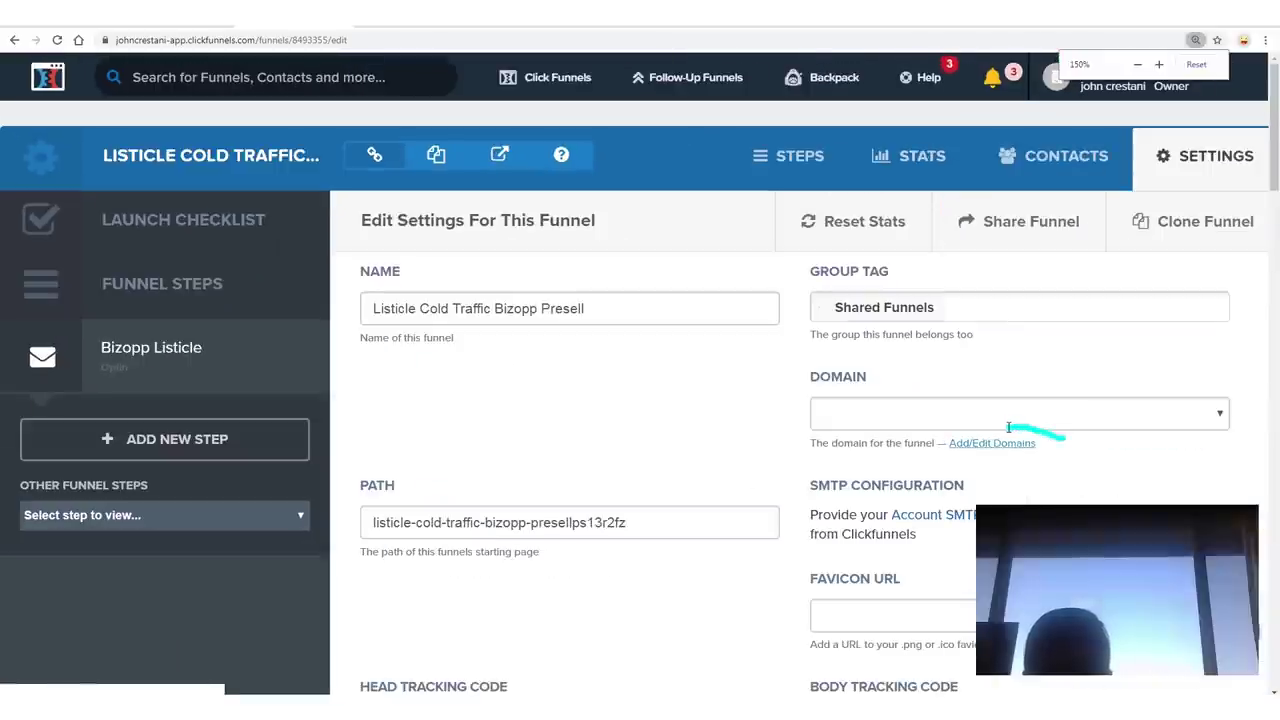
mouse_move(944, 432)
left_mouse_down()
mouse_move(940, 460)
mouse_move(949, 407)
left_mouse_up()
left_click_drag(1076, 472, 954, 398)
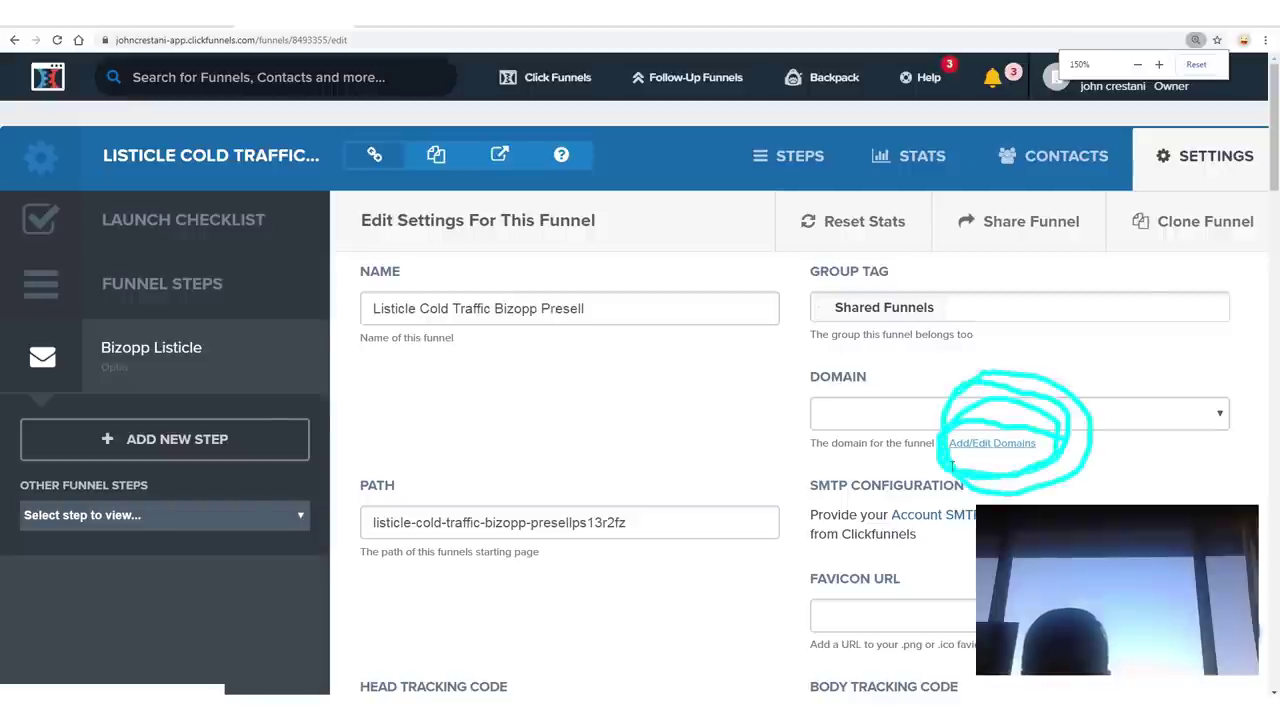
mouse_move(810, 443)
left_mouse_down()
mouse_move(720, 503)
mouse_move(734, 494)
mouse_move(714, 470)
left_mouse_up()
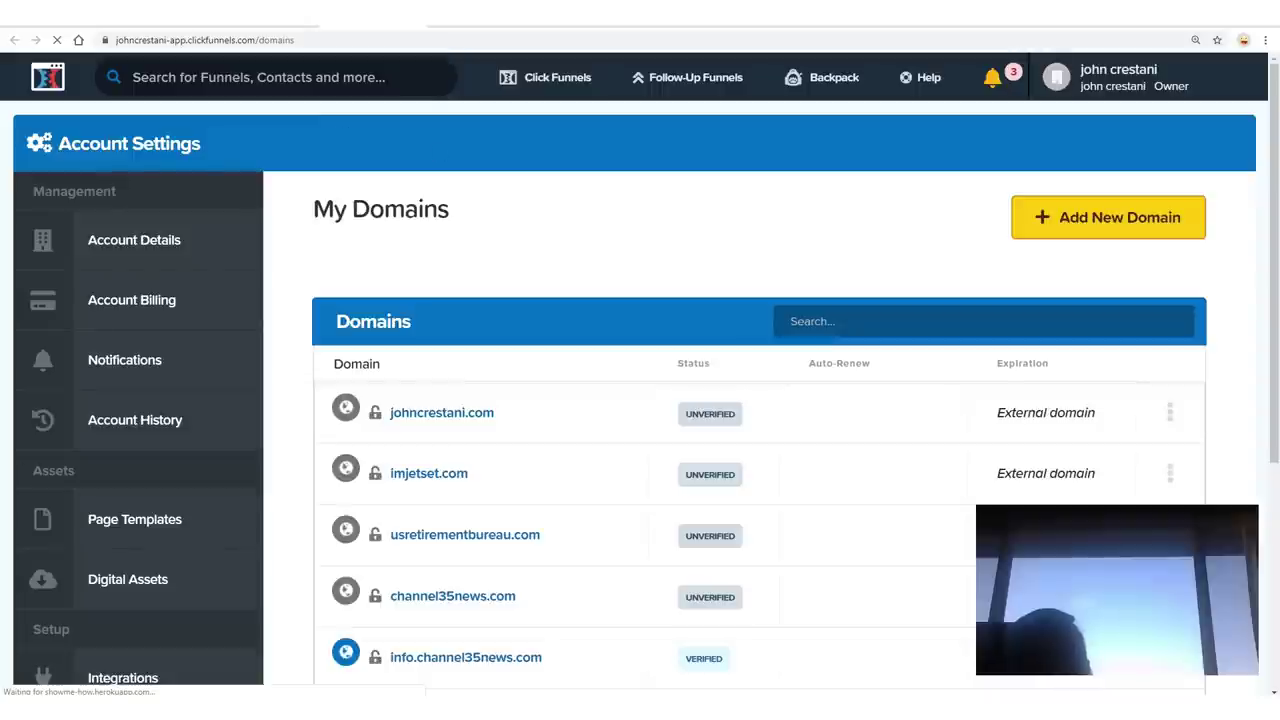
Look over the account's My Domains list and start adding a new domain.
scroll(634, 243, "down", 4)
scroll(677, 277, "up", 4)
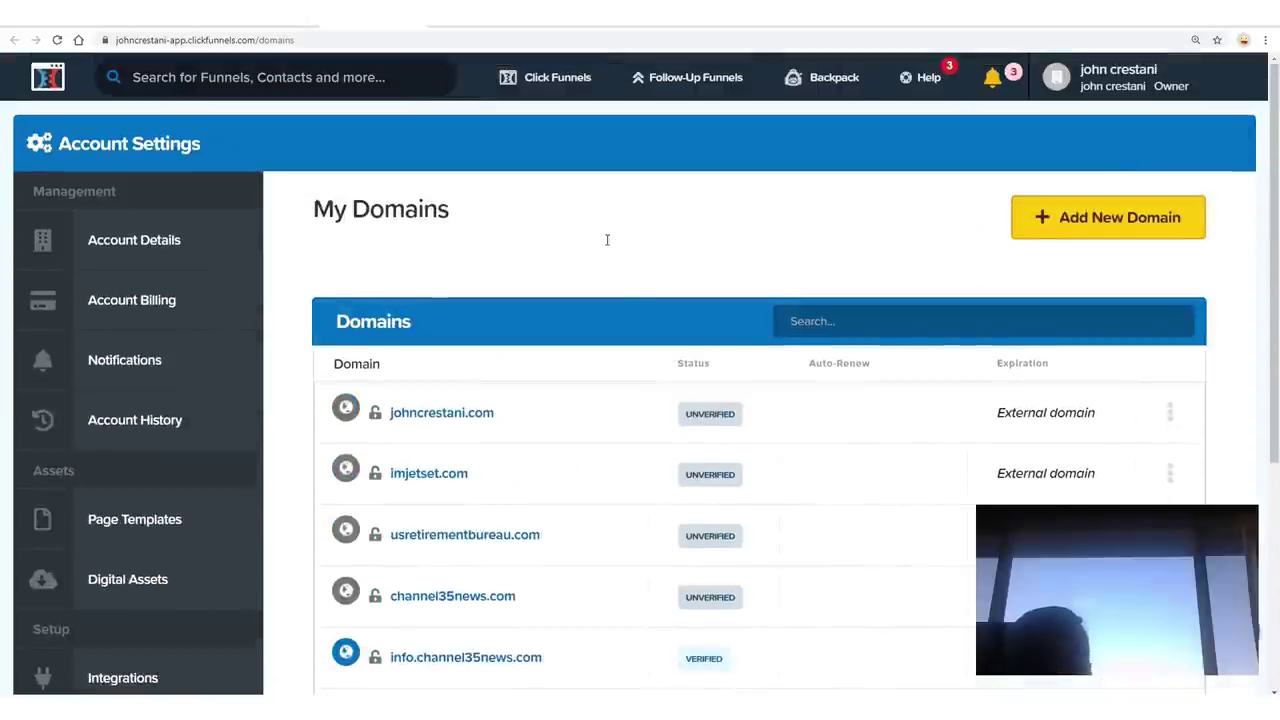
scroll(620, 290, "down", 1)
scroll(794, 277, "up", 1)
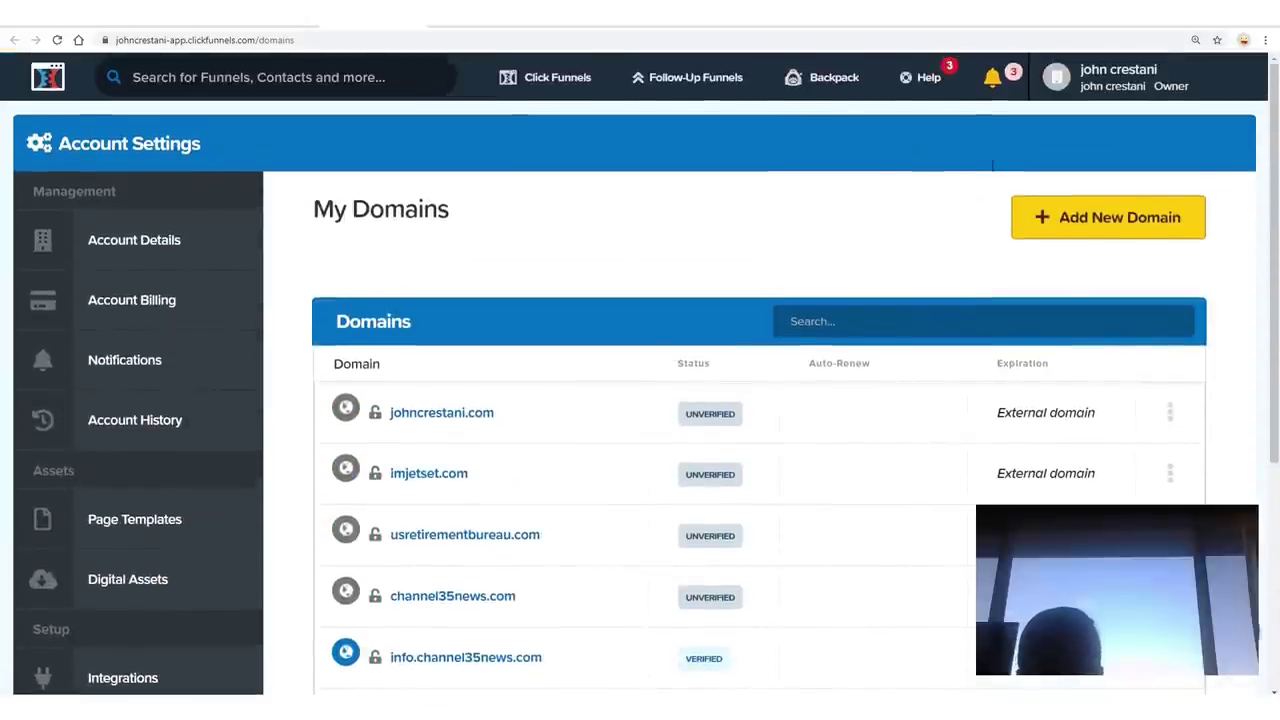
left_click_drag(990, 258, 1207, 251)
left_click_drag(1219, 164, 986, 174)
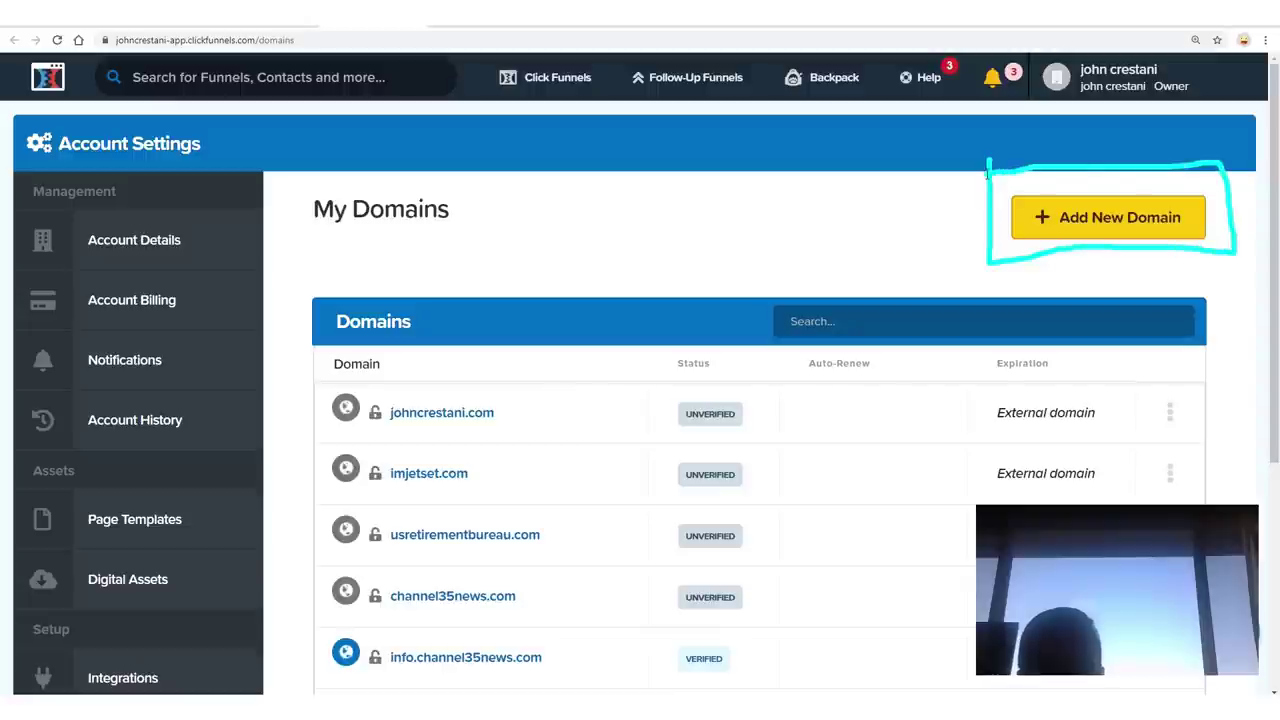
left_click_drag(345, 213, 912, 227)
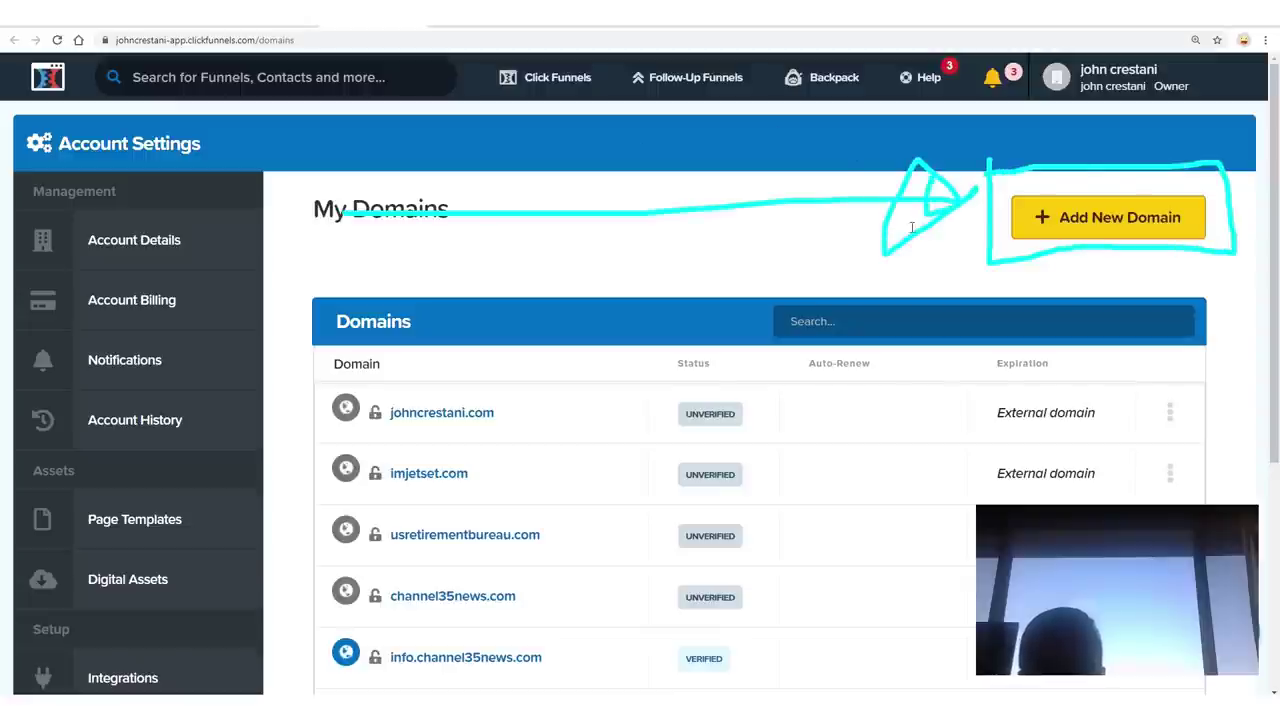
mouse_move(1096, 502)
left_mouse_down()
mouse_move(1122, 322)
mouse_move(1183, 369)
mouse_move(1082, 345)
mouse_move(1128, 390)
left_mouse_up()
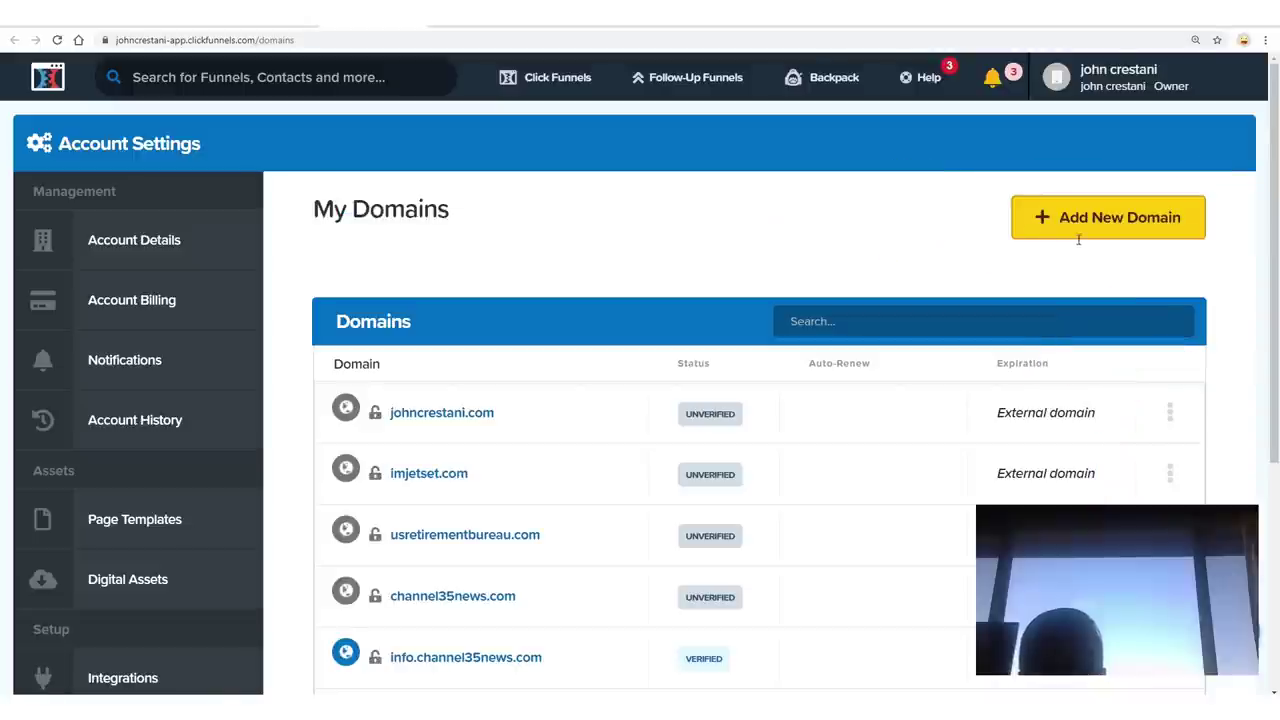
left_click(1077, 234)
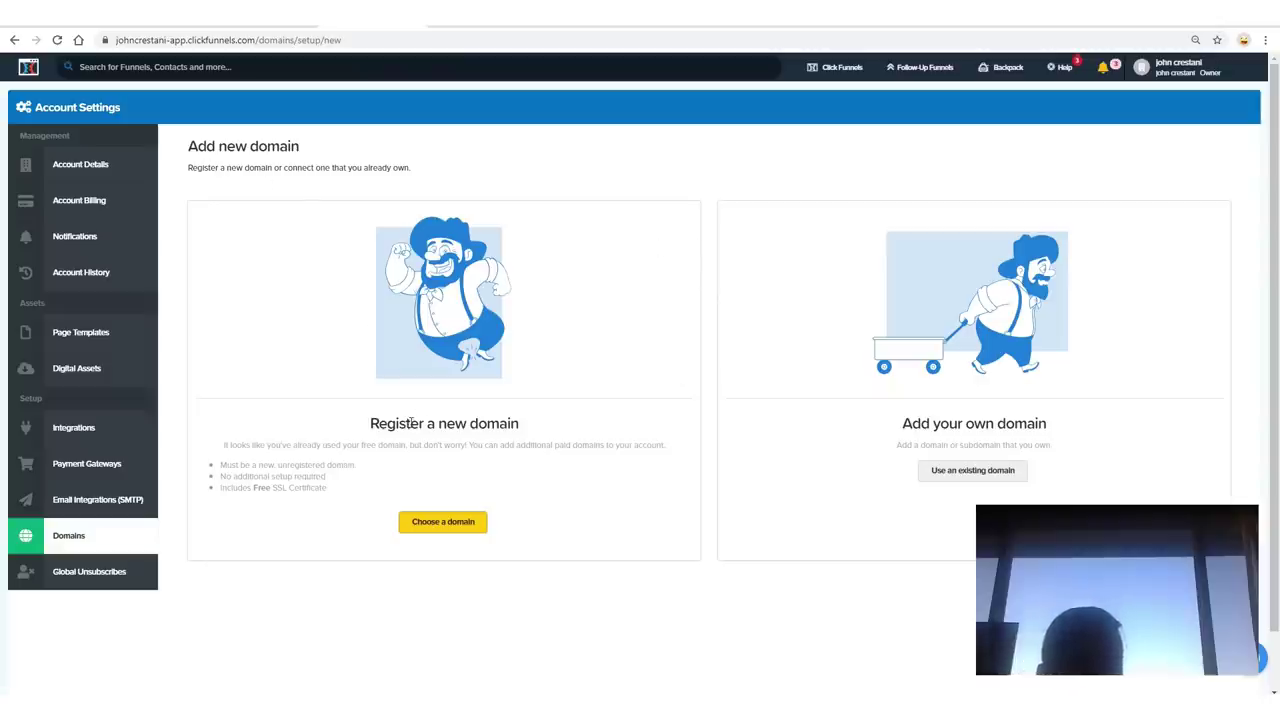
Compare the options for registering a new domain and adding an already owned domain.
left_click_drag(370, 424, 510, 427)
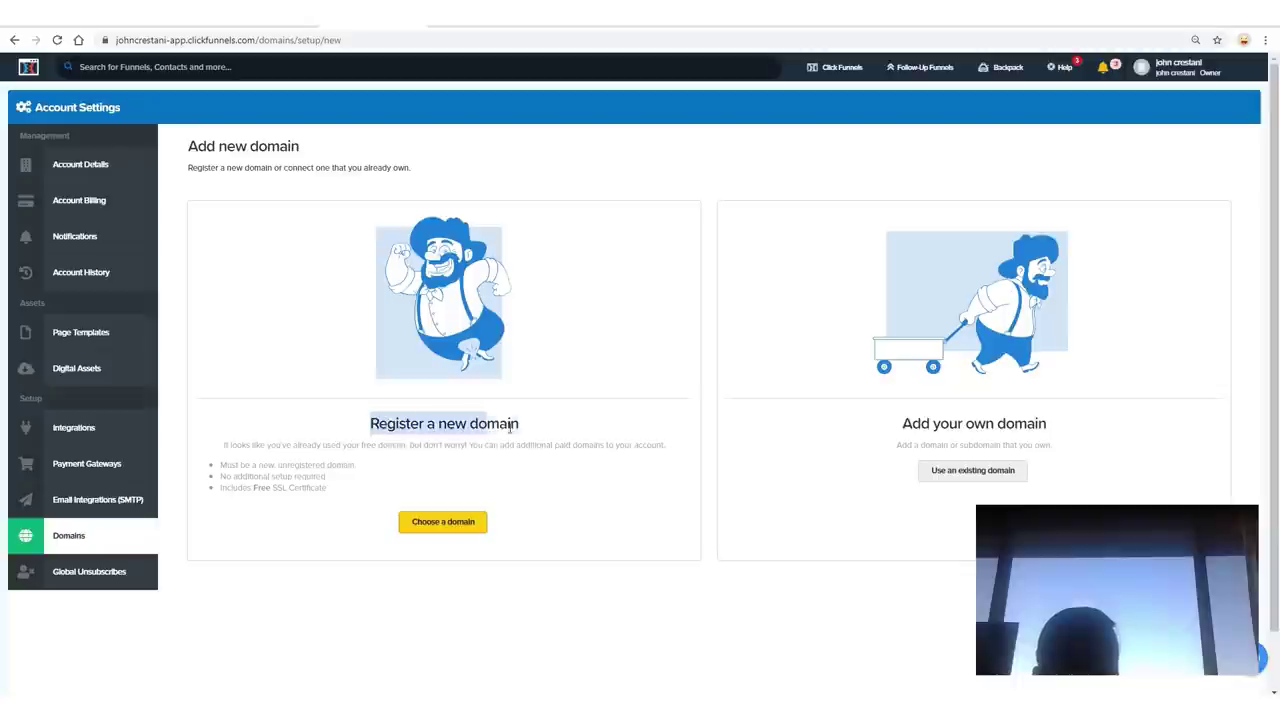
left_click_drag(903, 423, 1100, 416)
left_click(909, 427)
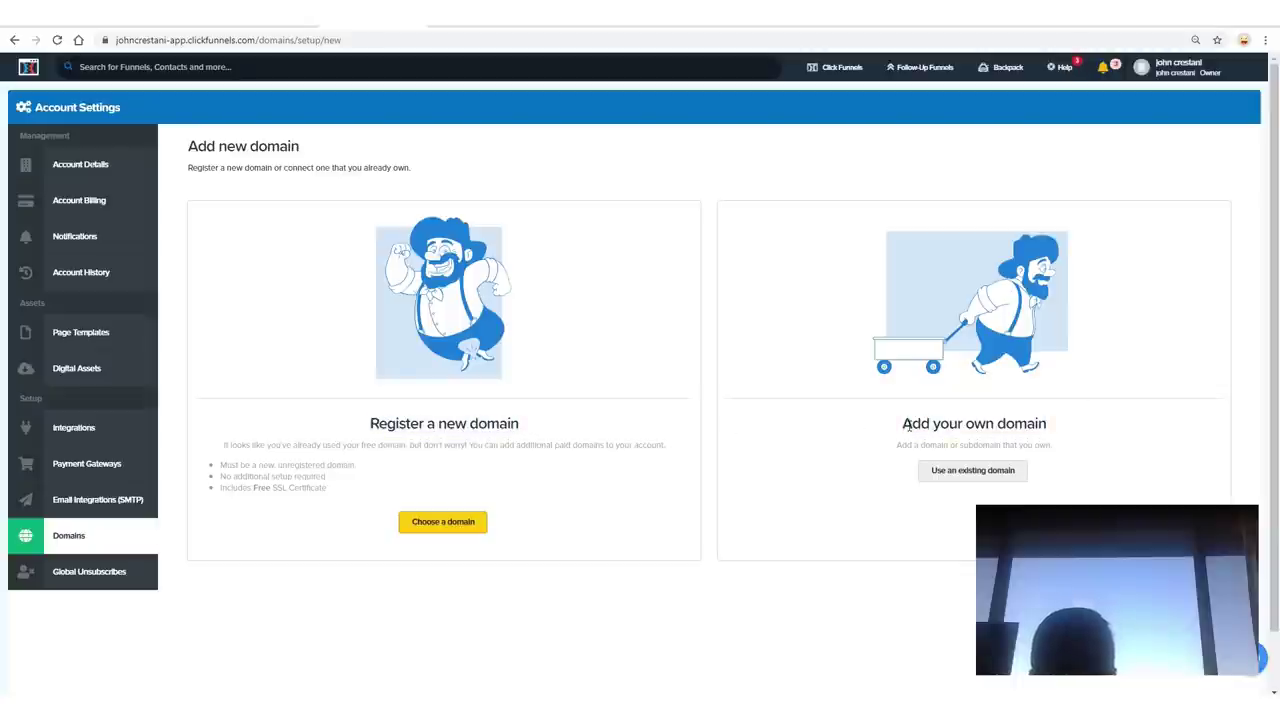
left_click_drag(370, 419, 560, 424)
left_click(480, 424)
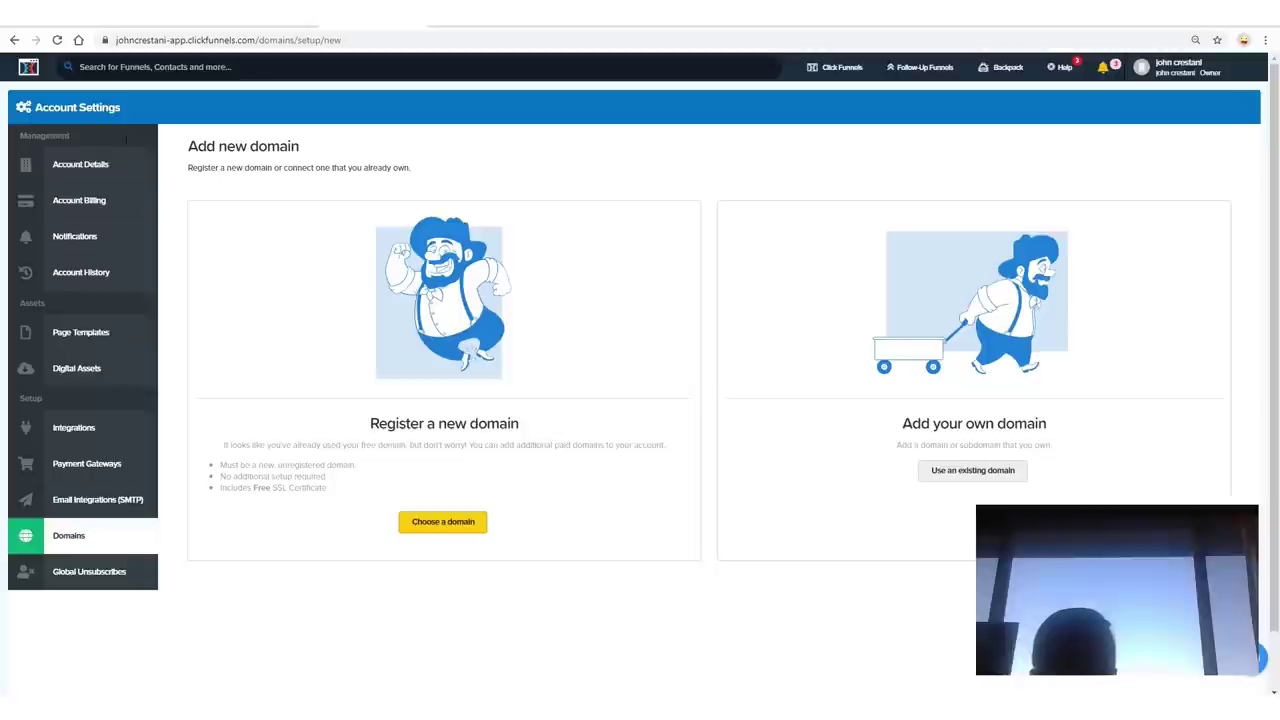
mouse_move(184, 222)
left_mouse_down()
mouse_move(172, 578)
mouse_move(664, 594)
mouse_move(128, 150)
left_mouse_up()
mouse_move(372, 480)
left_mouse_down()
mouse_move(588, 566)
mouse_move(476, 480)
left_mouse_up()
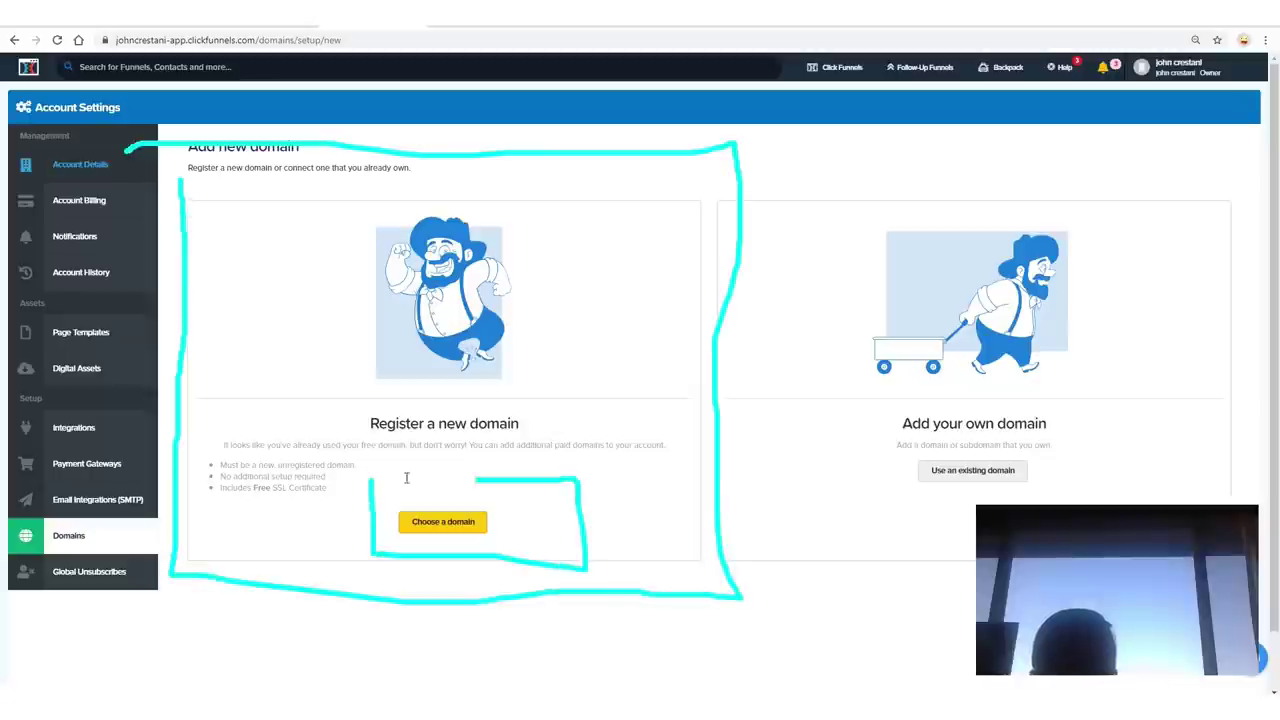
left_click_drag(388, 554, 466, 463)
left_click_drag(634, 412, 604, 411)
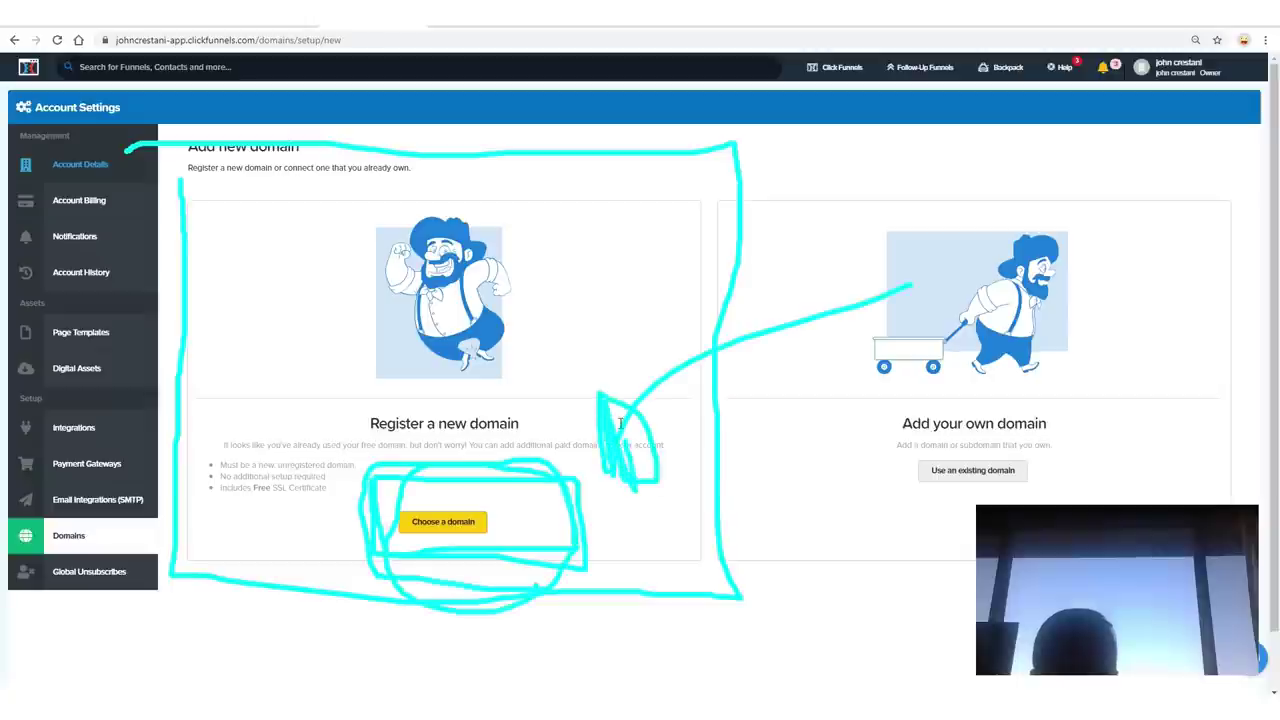
Choose to register a new domain and search the available domains for "johnsworkathomeadvice".
key("Escape")
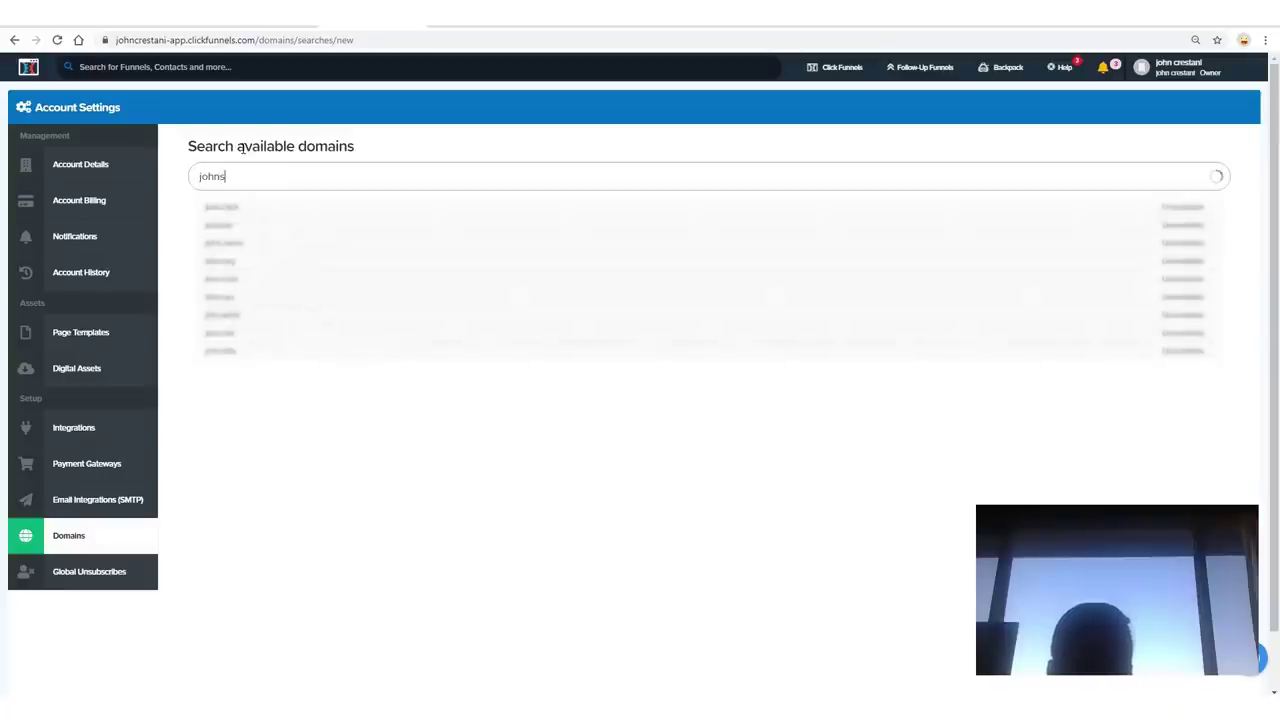
type("woe")
type("kathomeadvice")
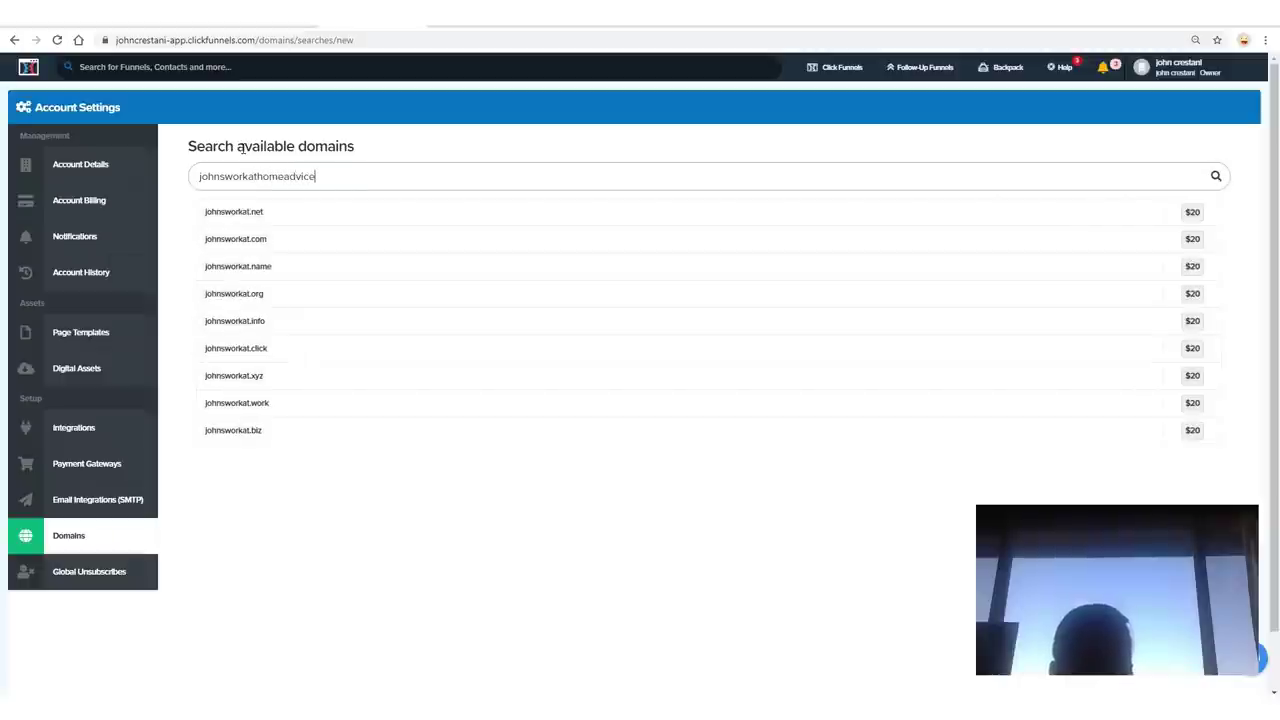
Examine the suggested domain extensions and their registration prices, enlarging the page for readability.
mouse_move(324, 198)
left_mouse_down()
mouse_move(192, 205)
mouse_move(340, 224)
mouse_move(248, 199)
left_mouse_up()
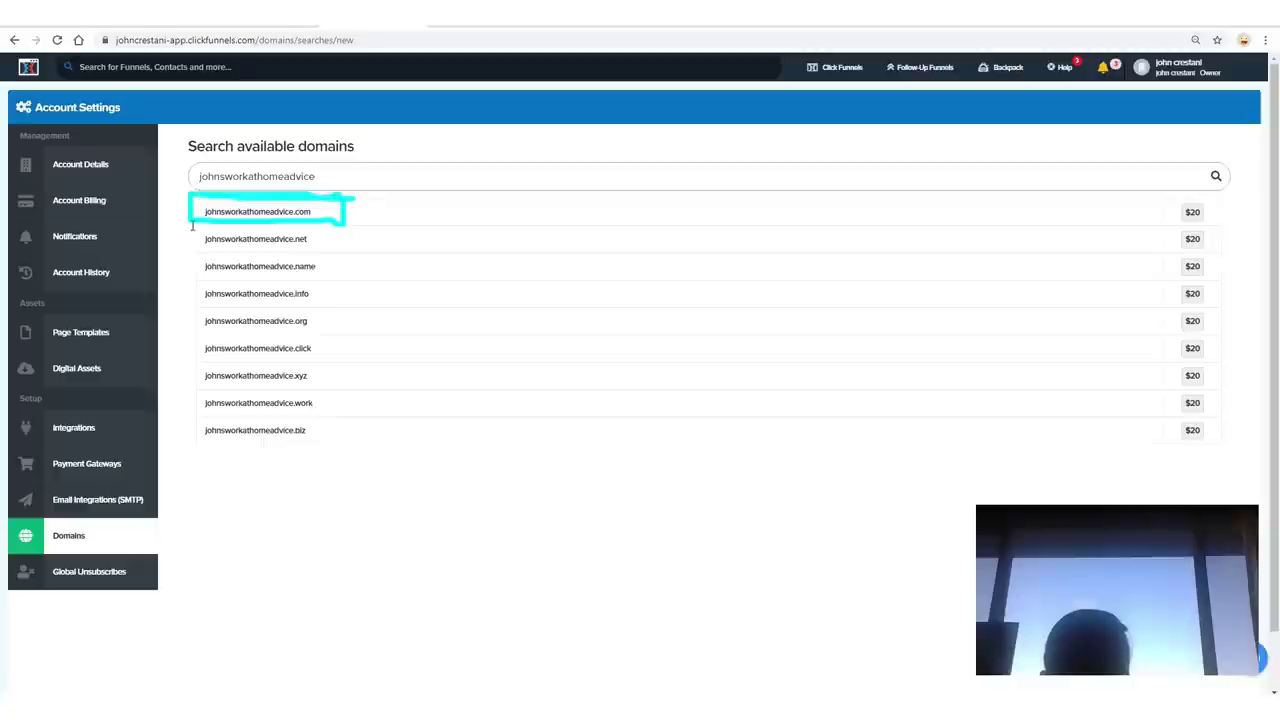
left_click_drag(214, 257, 334, 233)
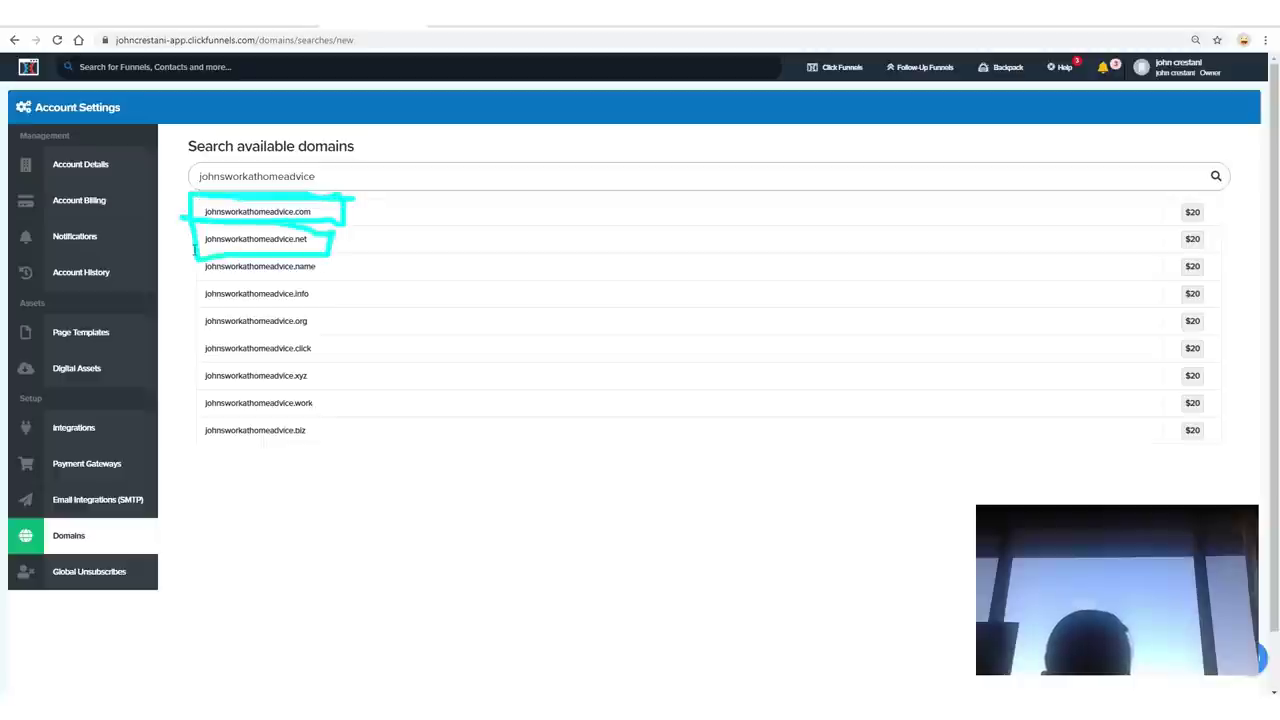
mouse_move(200, 281)
left_mouse_down()
mouse_move(346, 278)
mouse_move(191, 247)
left_mouse_up()
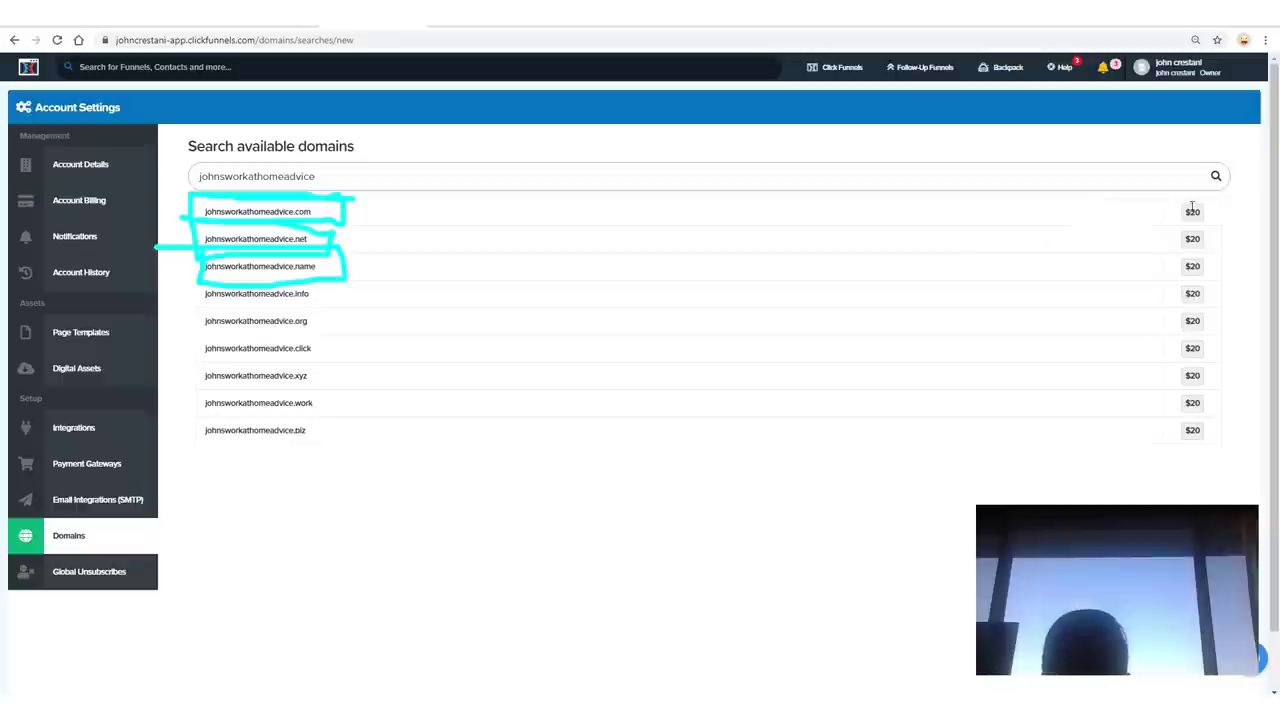
left_click_drag(1168, 210, 1214, 196)
key("Escape")
scroll(1137, 303, "up", 4)
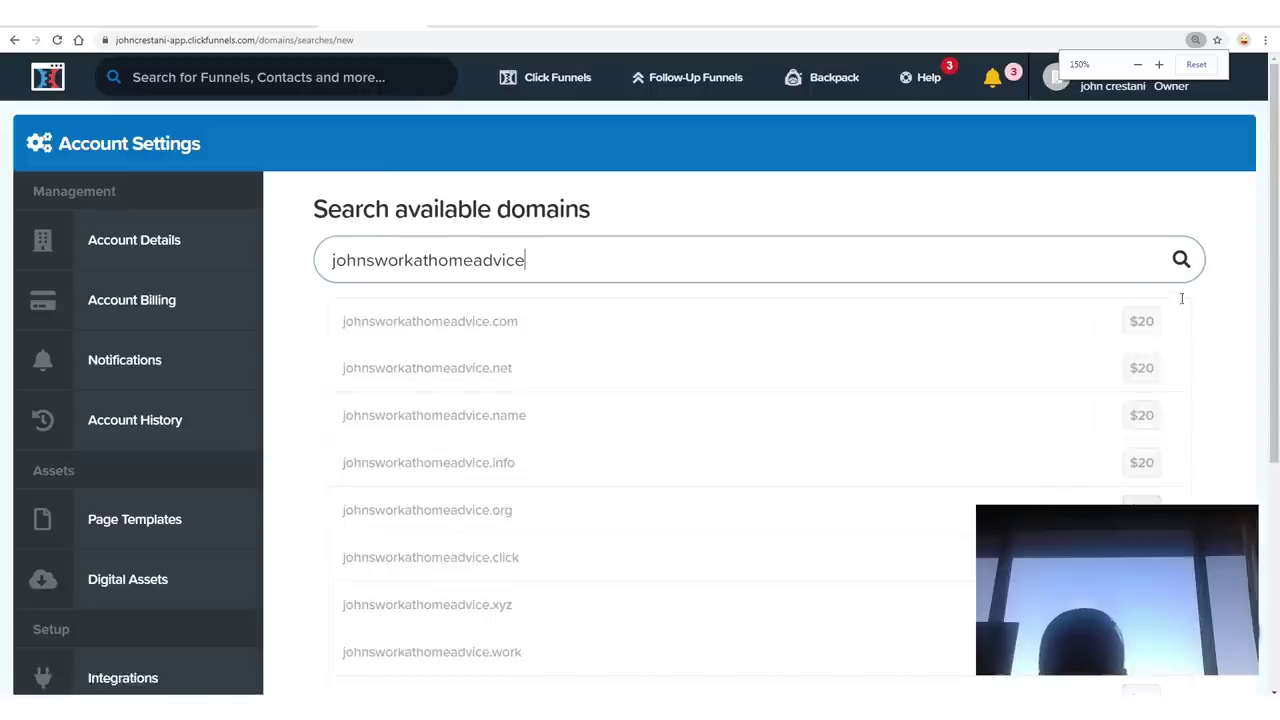
left_click_drag(1180, 297, 1196, 321)
key("ctrl+0")
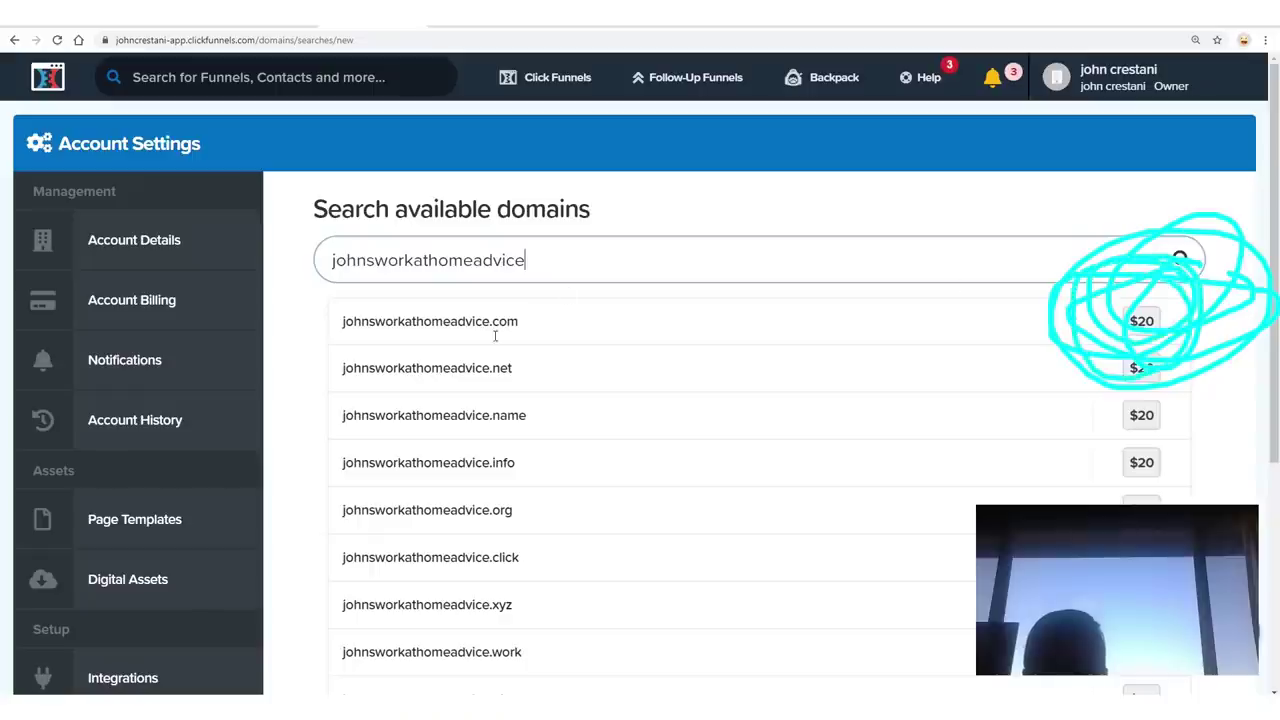
mouse_move(470, 368)
left_mouse_down()
mouse_move(1062, 322)
mouse_move(968, 264)
left_mouse_up()
left_click_drag(1014, 312, 954, 382)
left_click_drag(1030, 282, 968, 304)
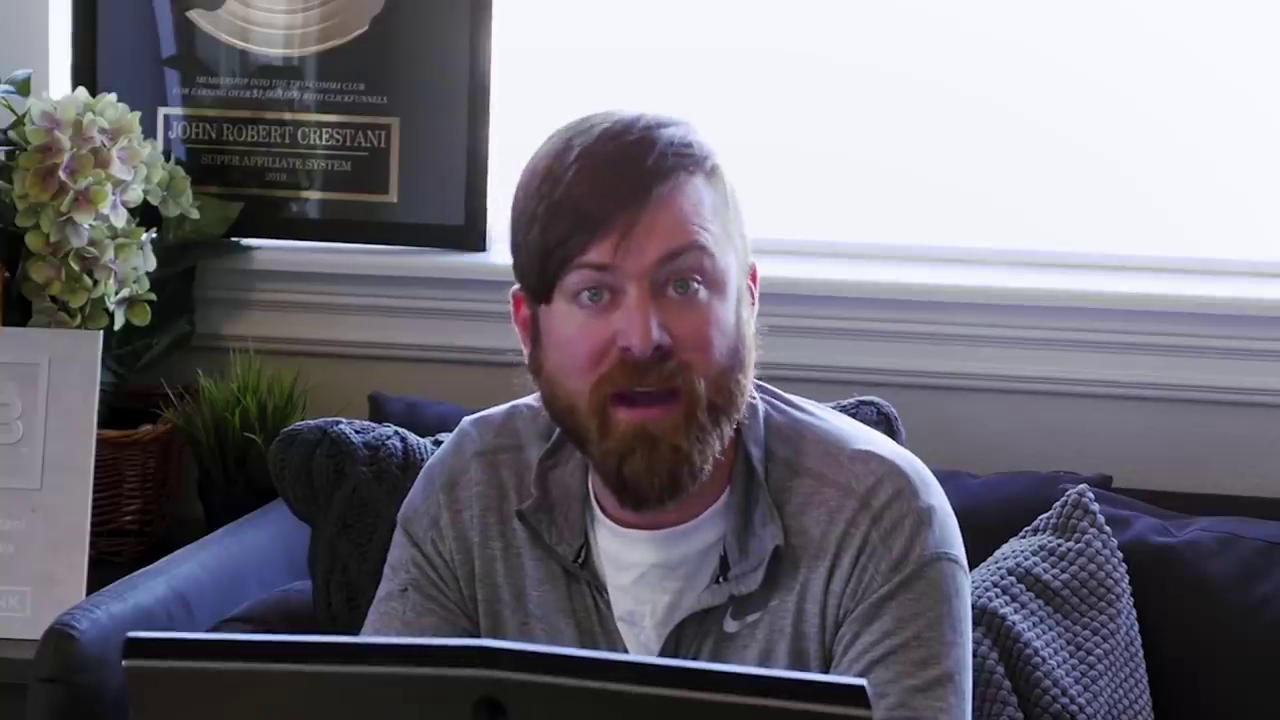
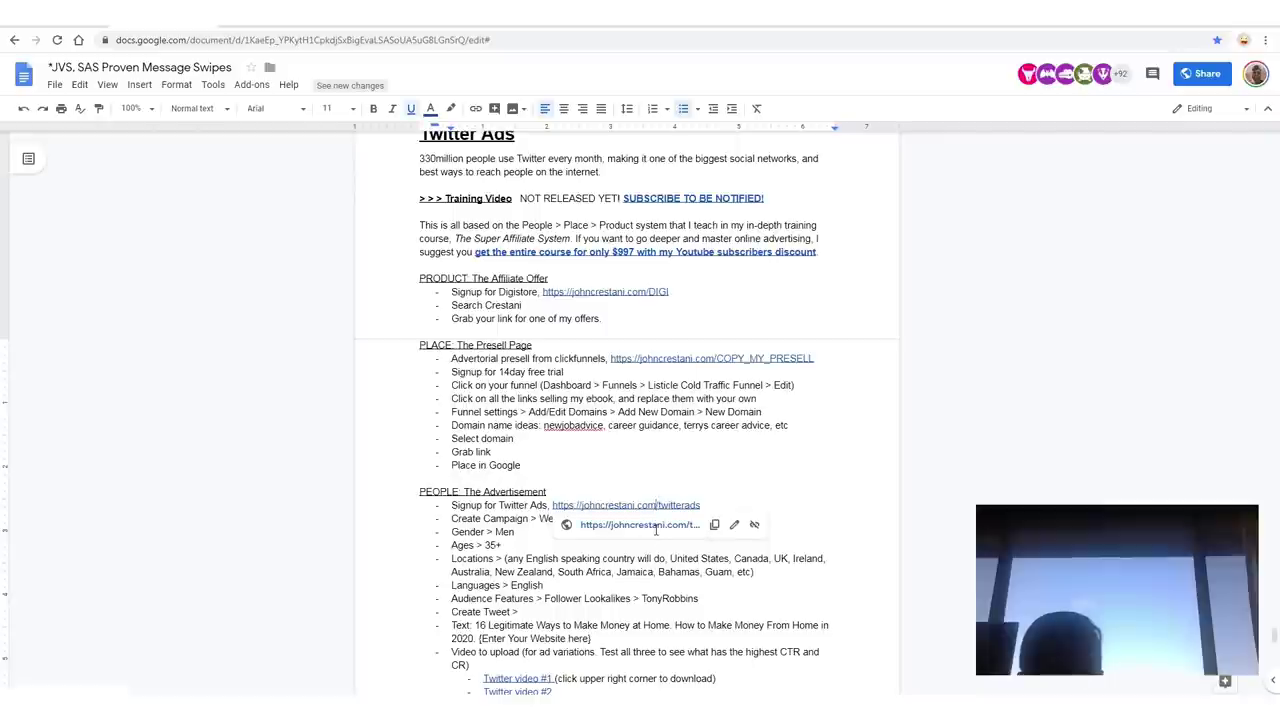
Open the Twitter Ads signup link from the PEOPLE: The Advertisement section of the Google Docs document.
left_click(656, 526)
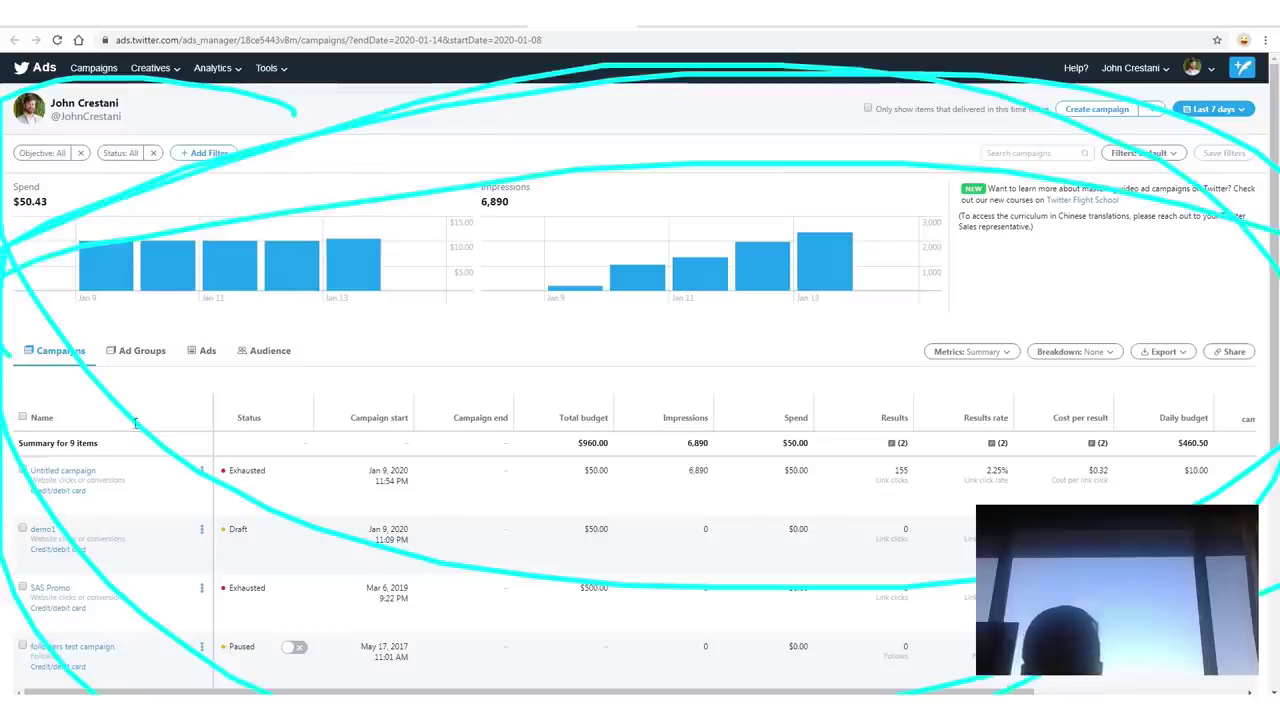
key("Escape")
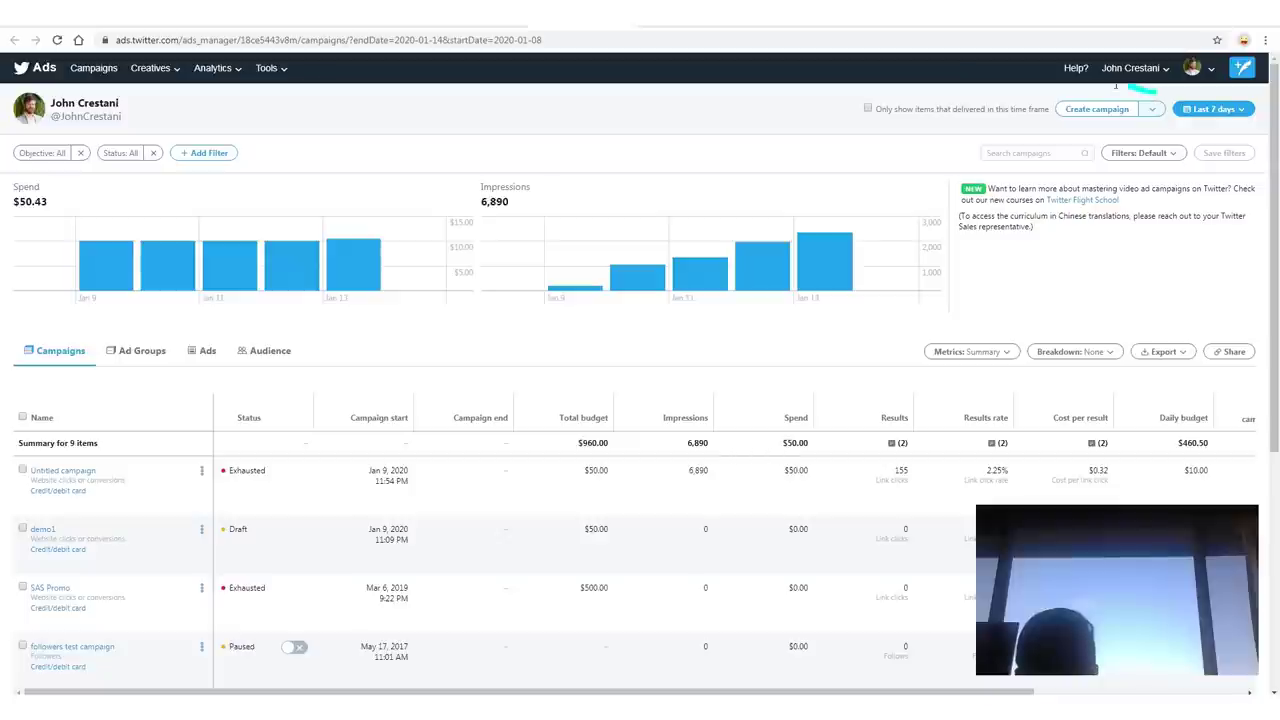
Create a new Twitter Ads campaign with the "Website clicks or conversions" objective.
mouse_move(1062, 110)
left_mouse_down()
mouse_move(1112, 130)
mouse_move(1200, 95)
mouse_move(1050, 110)
mouse_move(1218, 122)
mouse_move(1162, 152)
mouse_move(1192, 160)
left_mouse_up()
key("Escape")
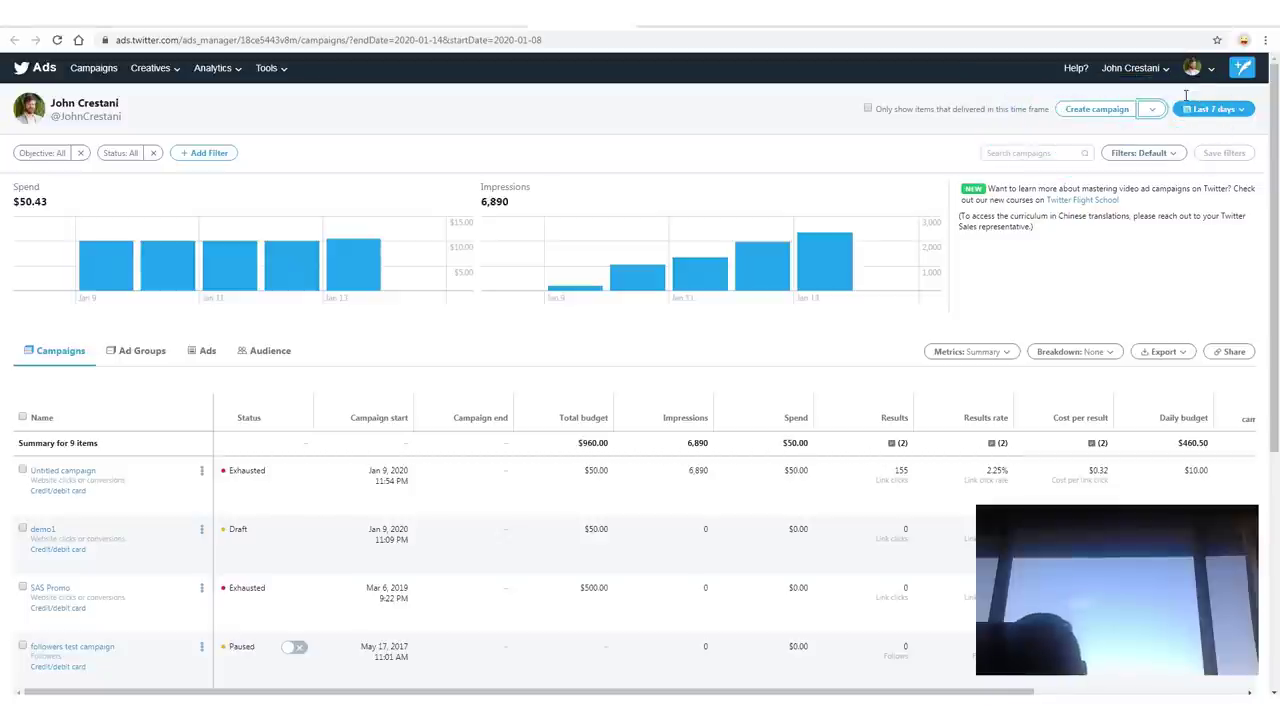
mouse_move(1184, 93)
left_mouse_down()
mouse_move(1142, 92)
mouse_move(1141, 119)
left_mouse_up()
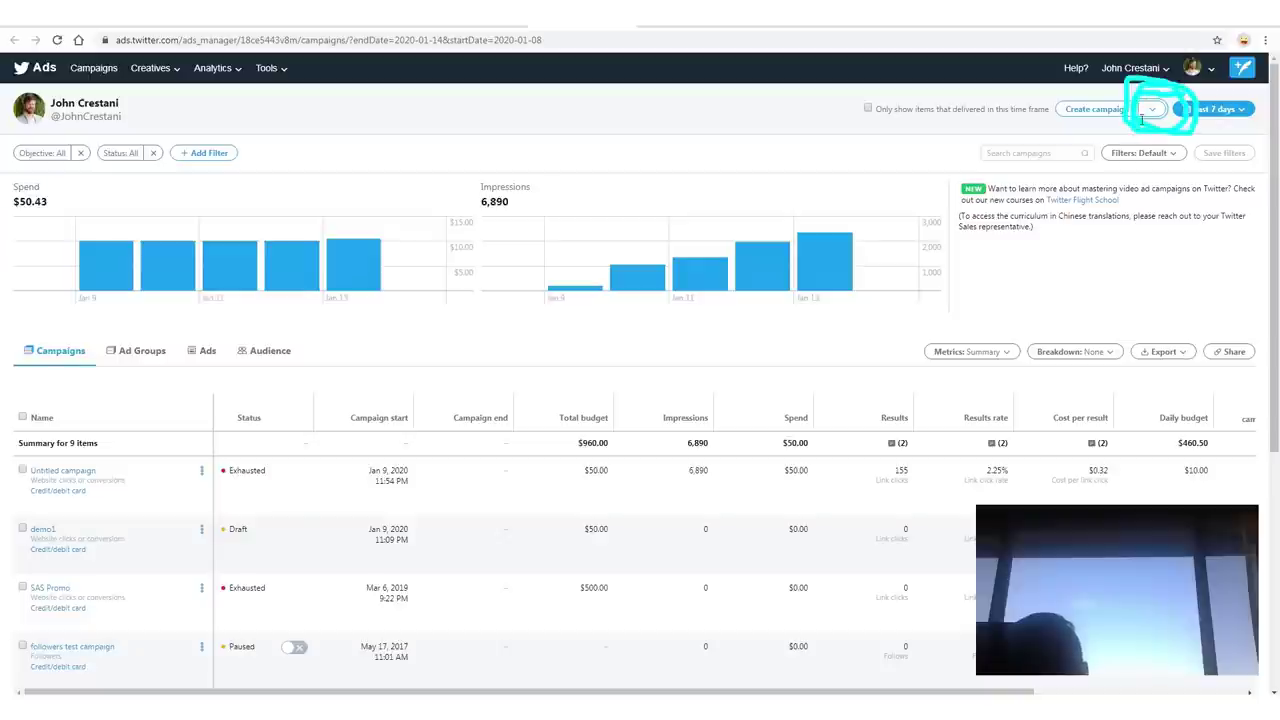
left_click(1152, 109)
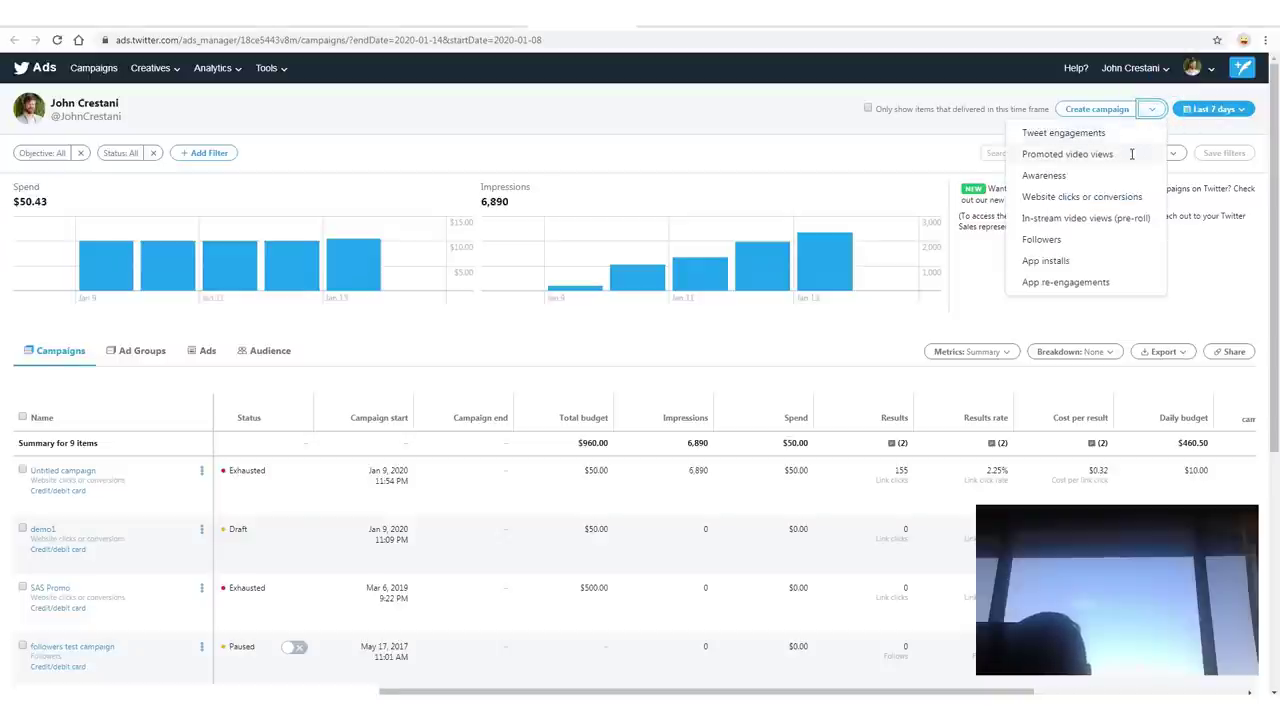
left_click_drag(1160, 184, 998, 188)
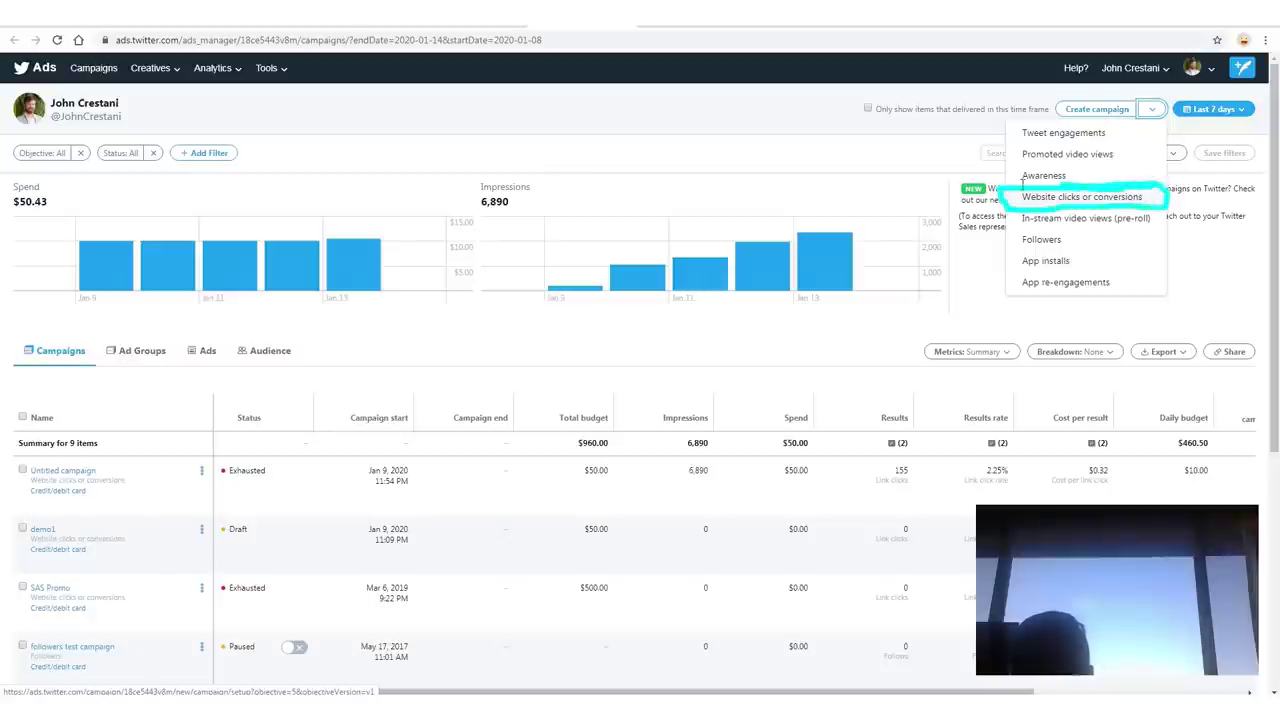
mouse_move(1022, 184)
left_mouse_down()
mouse_move(995, 205)
mouse_move(1161, 197)
left_mouse_up()
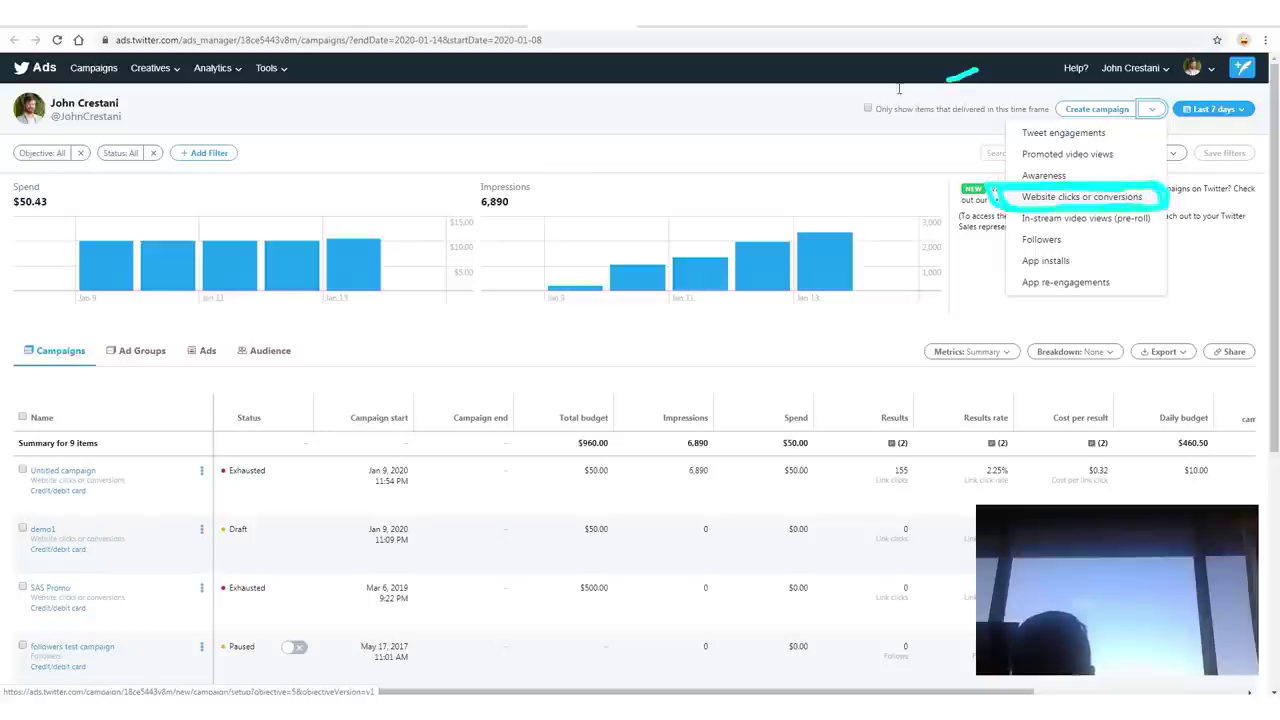
left_click_drag(899, 89, 989, 208)
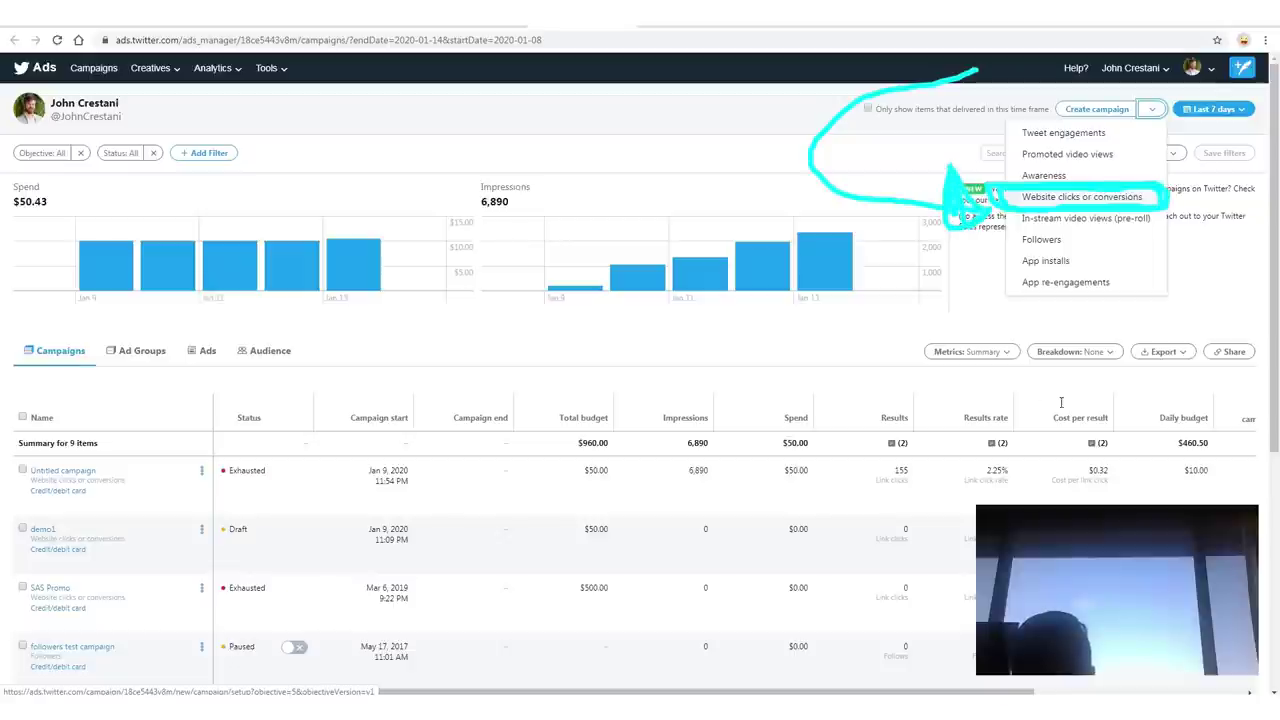
mouse_move(1050, 470)
left_mouse_down()
mouse_move(1163, 256)
mouse_move(1178, 251)
left_mouse_up()
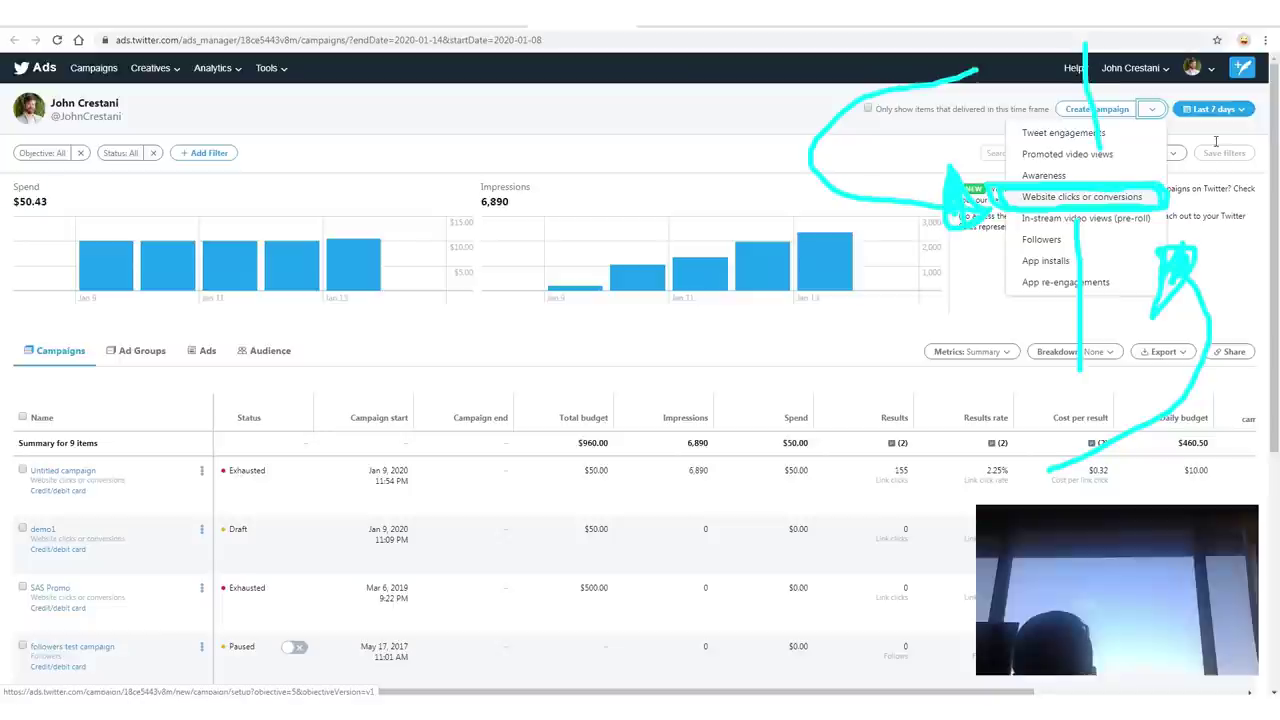
left_click(1081, 196)
Examine the campaign setup form and the outline of the Campaign, Ad Groups and Review stages.
left_click_drag(335, 120, 322, 546)
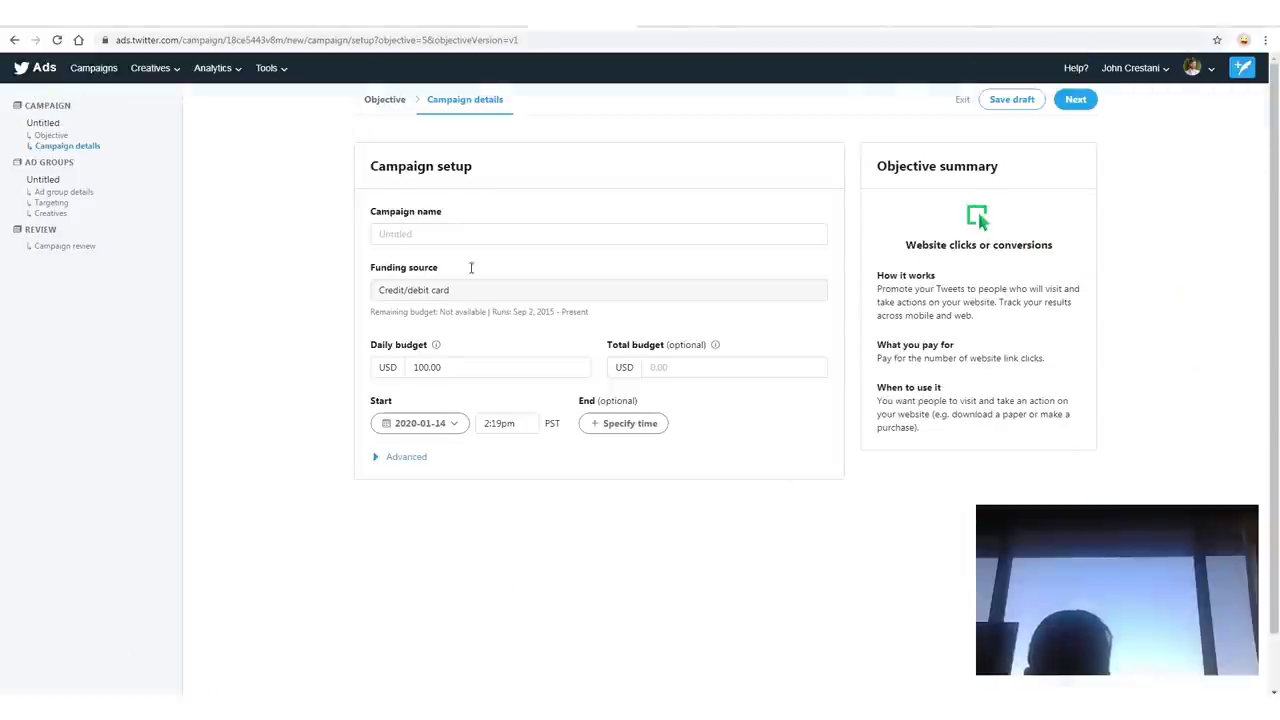
left_click_drag(356, 142, 322, 474)
mouse_move(74, 92)
left_mouse_down()
mouse_move(3, 126)
mouse_move(104, 160)
mouse_move(45, 86)
mouse_move(25, 88)
left_mouse_up()
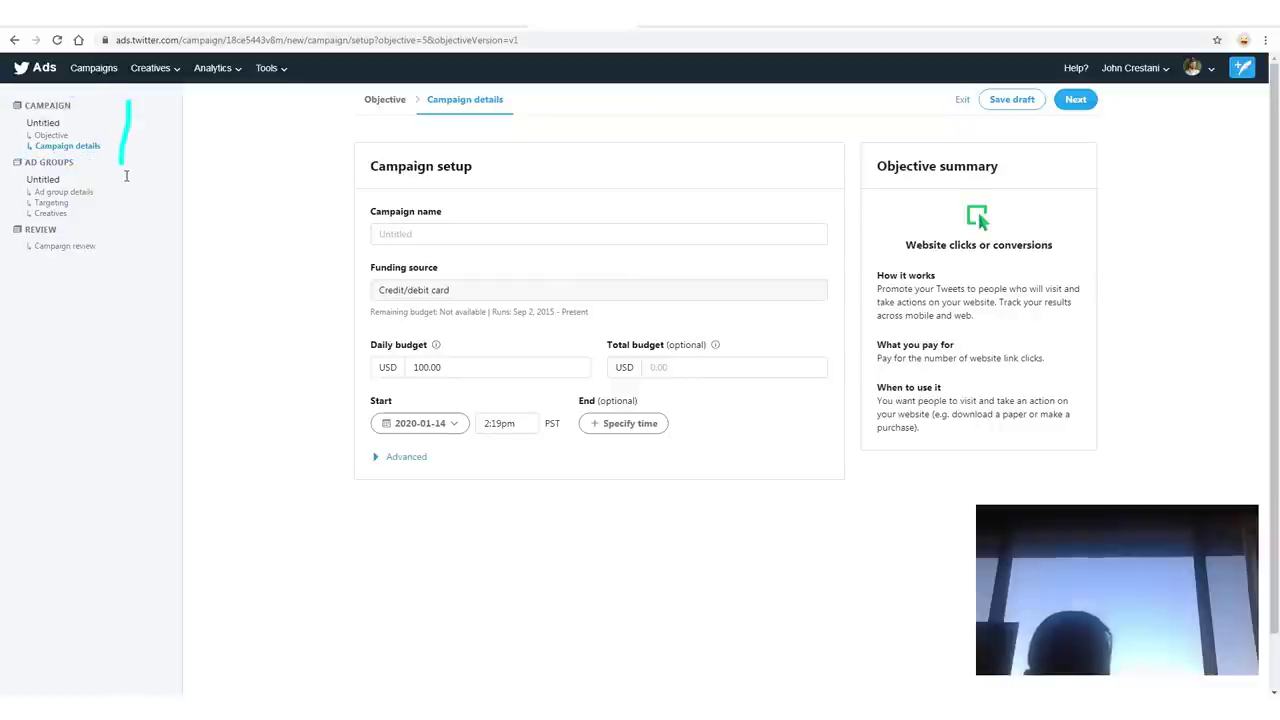
left_click_drag(128, 235, 120, 272)
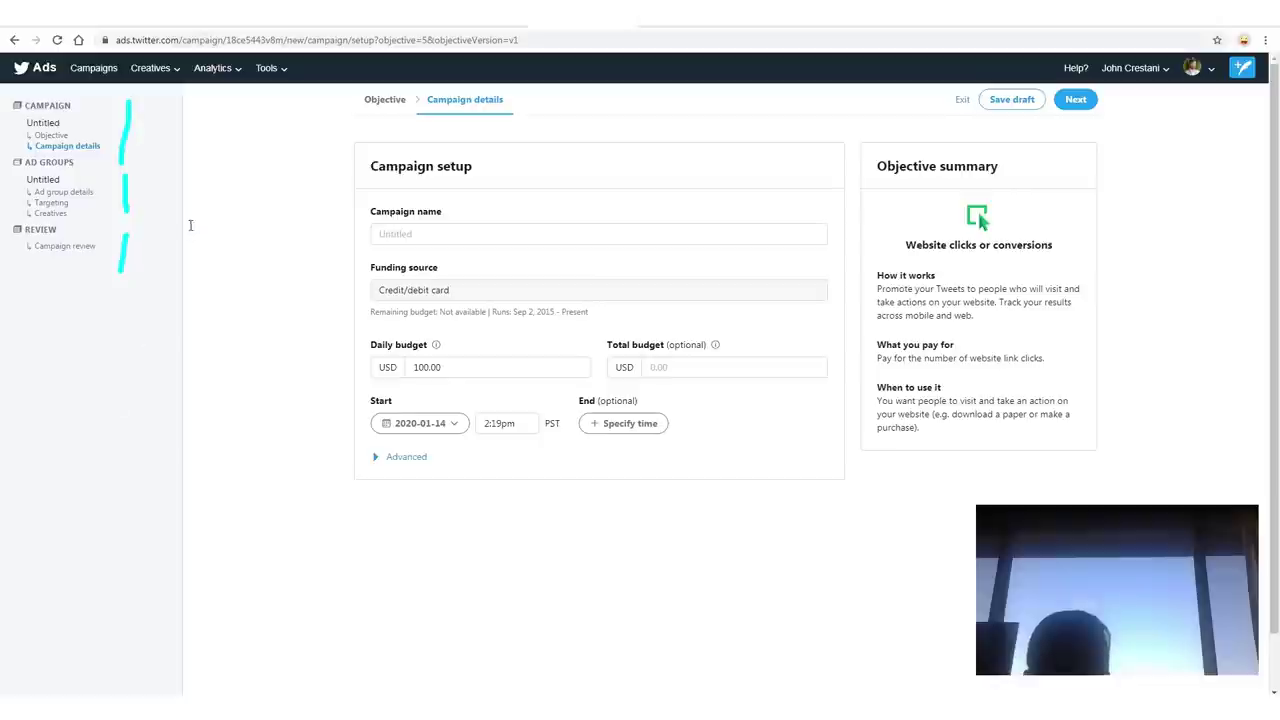
left_click_drag(31, 278, 66, 357)
left_click_drag(115, 292, 136, 290)
left_click_drag(152, 285, 146, 330)
left_click_drag(145, 282, 174, 280)
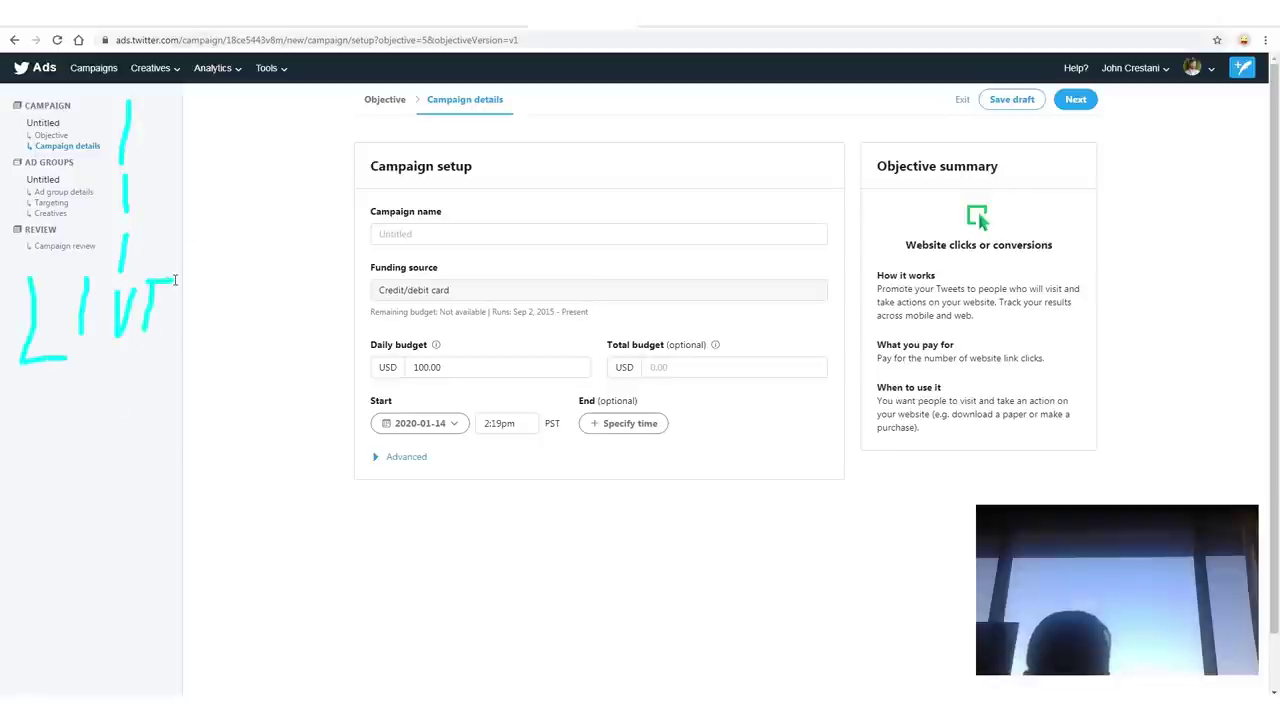
mouse_move(209, 334)
left_mouse_down()
mouse_move(236, 250)
mouse_move(244, 305)
left_mouse_up()
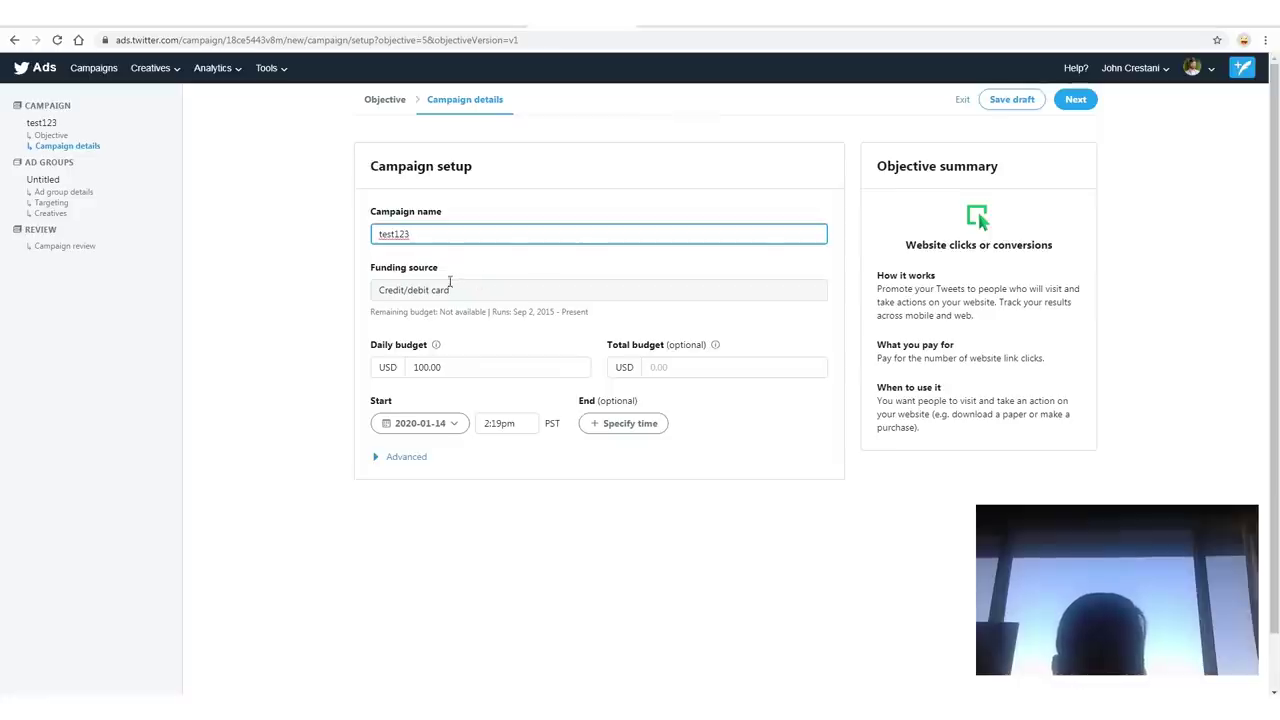
Name the campaign "test123" with a daily budget of 10.00 USD and a total budget of 50.00 USD.
mouse_move(382, 275)
left_mouse_down()
mouse_move(475, 274)
mouse_move(272, 280)
mouse_move(362, 309)
left_mouse_up()
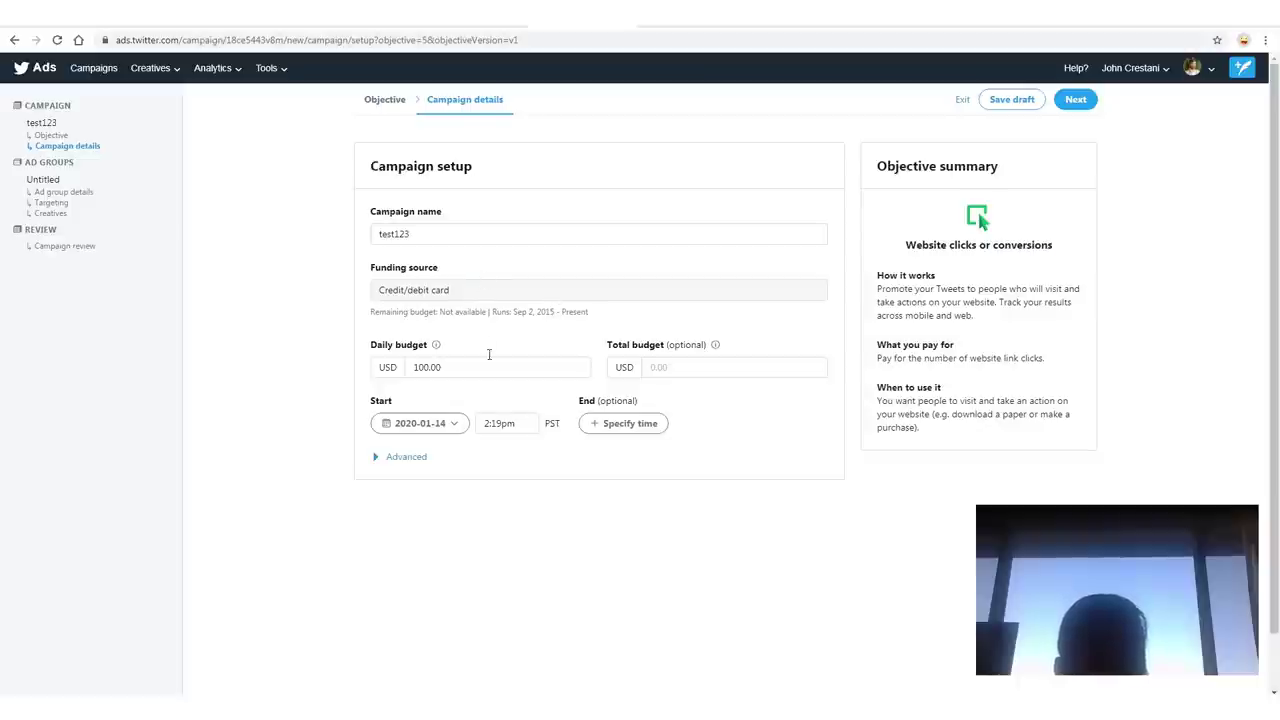
left_click_drag(413, 367, 438, 368)
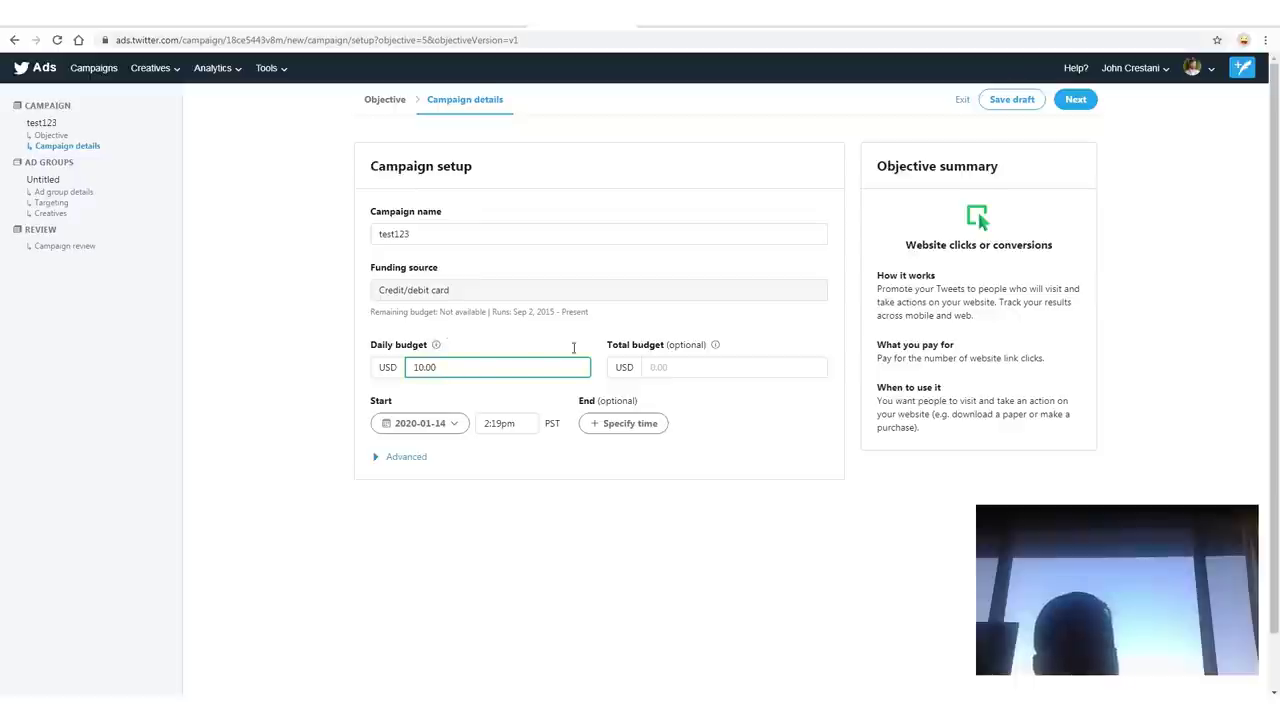
left_click(686, 366)
type("5")
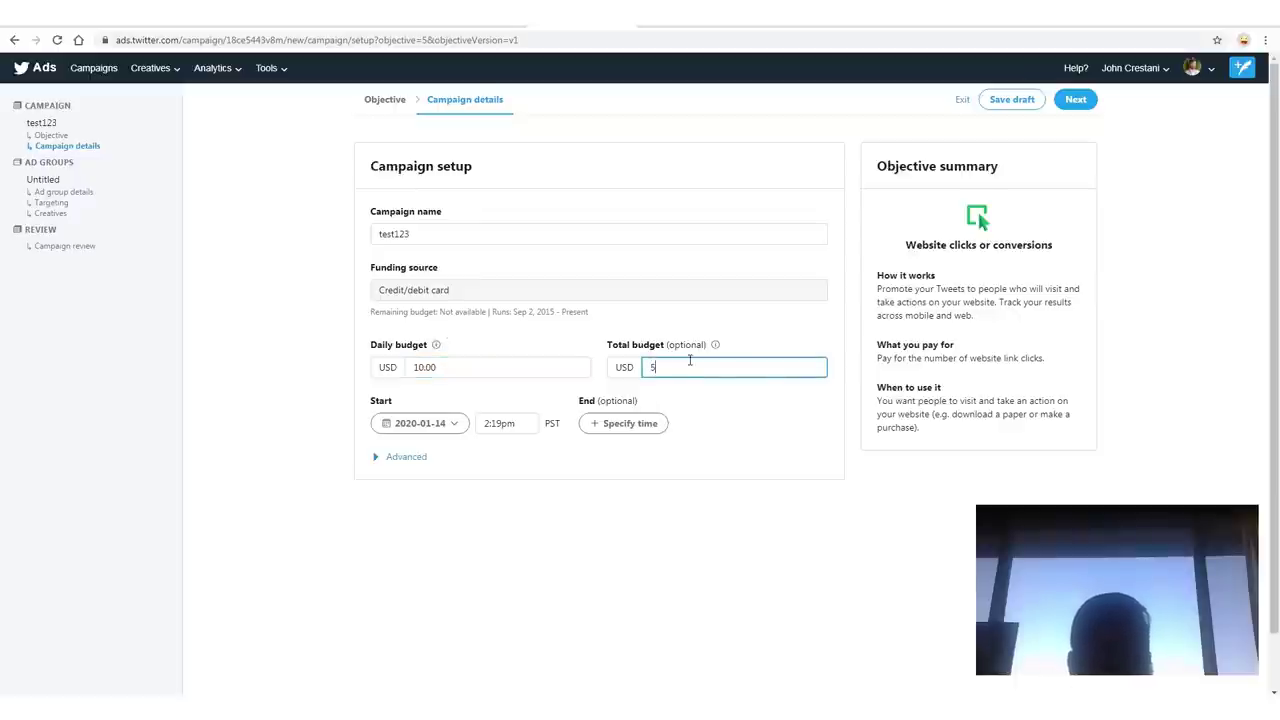
type("0")
mouse_move(766, 312)
left_mouse_down()
mouse_move(595, 388)
mouse_move(844, 385)
mouse_move(803, 322)
mouse_move(710, 326)
left_mouse_up()
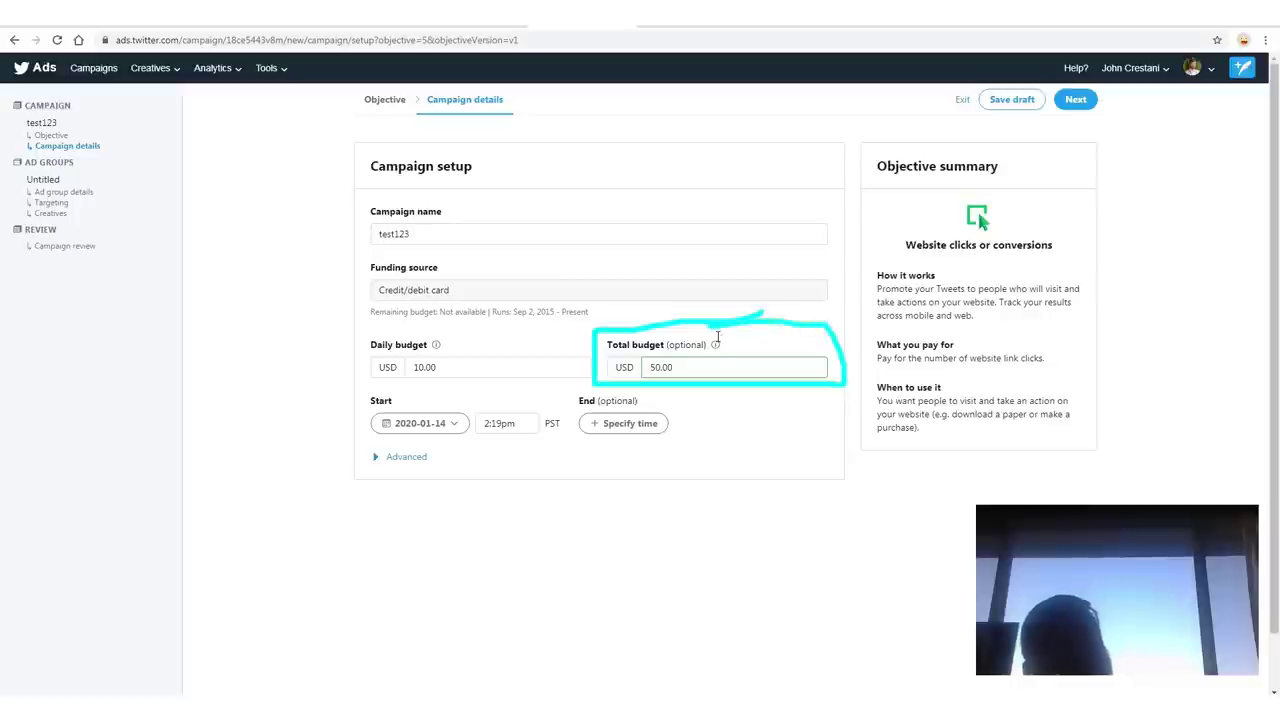
left_click_drag(796, 330, 594, 336)
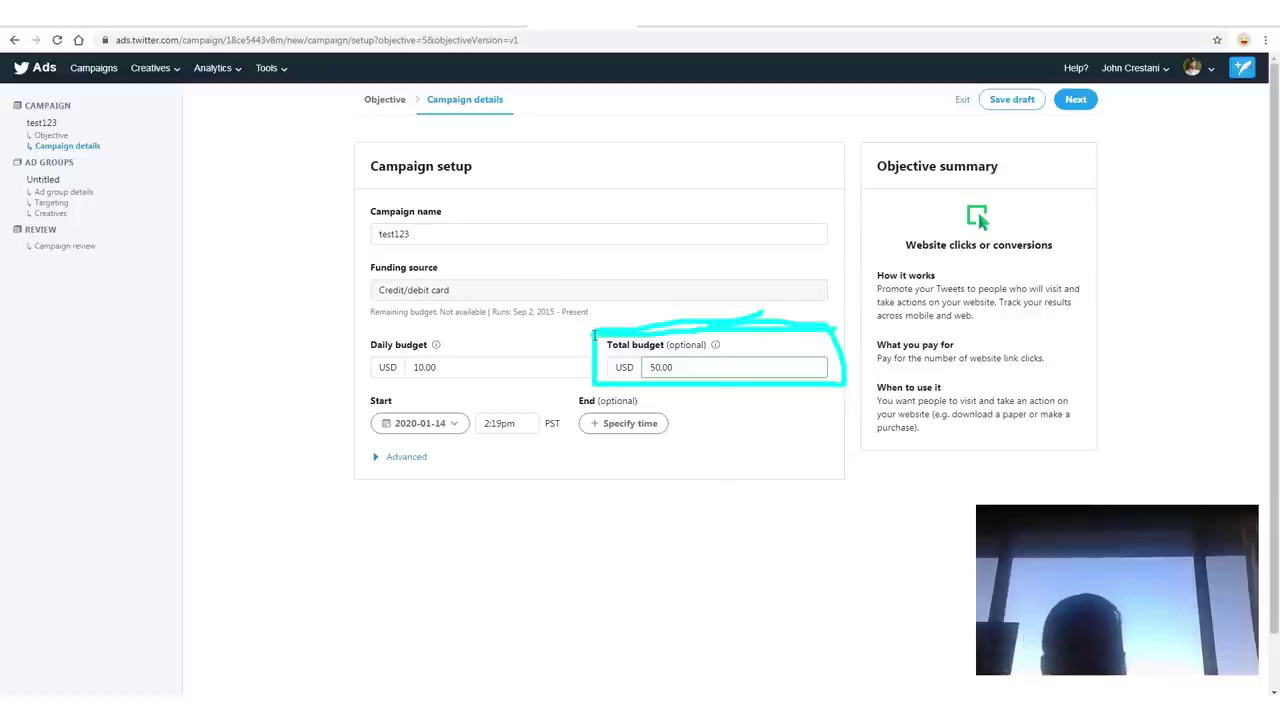
mouse_move(595, 390)
left_mouse_down()
mouse_move(846, 394)
mouse_move(754, 316)
left_mouse_up()
key("Escape")
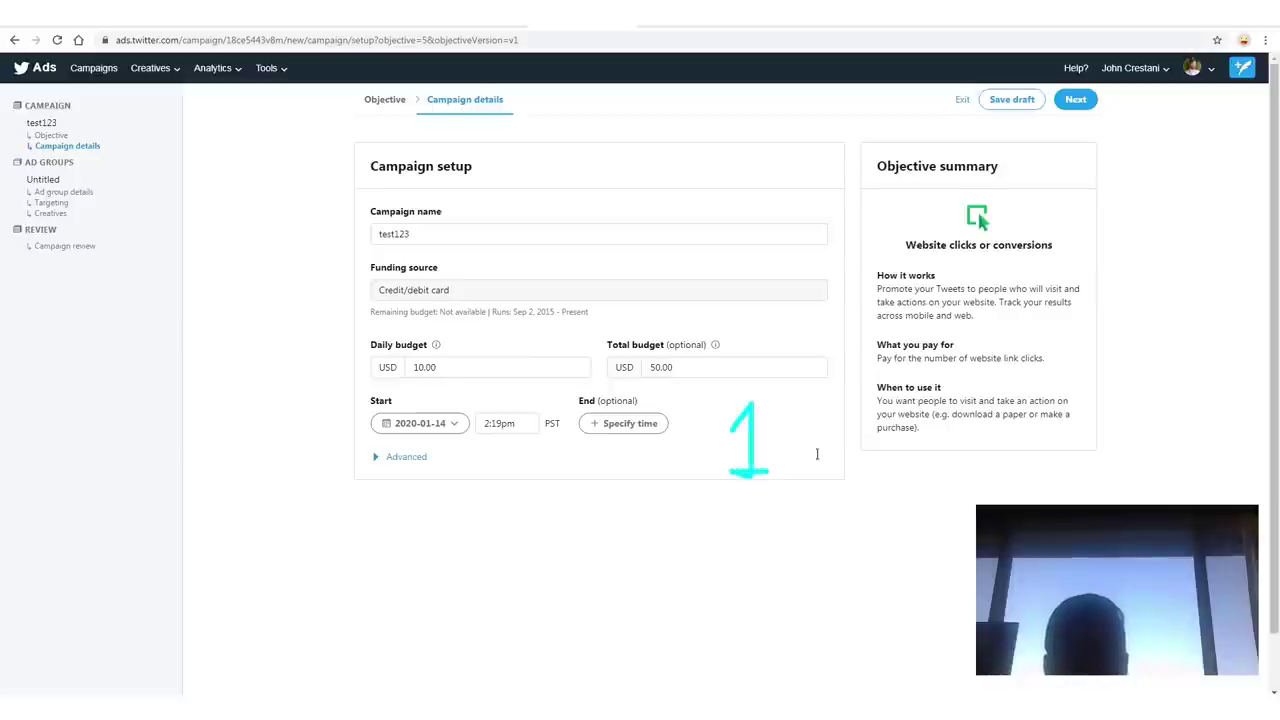
left_click_drag(768, 450, 851, 440)
mouse_move(884, 389)
left_mouse_down()
mouse_move(948, 476)
mouse_move(921, 478)
left_mouse_up()
mouse_move(1057, 392)
left_mouse_down()
mouse_move(1066, 460)
mouse_move(1016, 476)
left_mouse_up()
mouse_move(1077, 501)
left_mouse_down()
mouse_move(1165, 385)
mouse_move(1160, 485)
left_mouse_up()
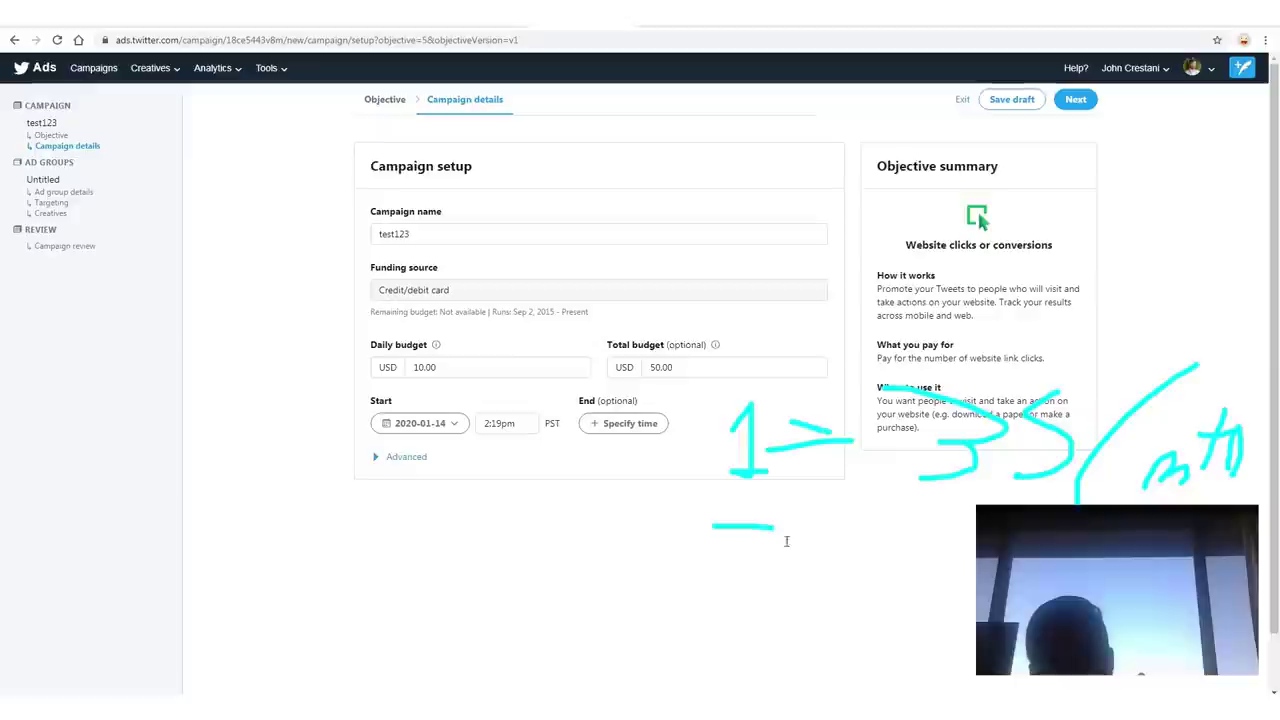
left_click_drag(786, 537, 792, 606)
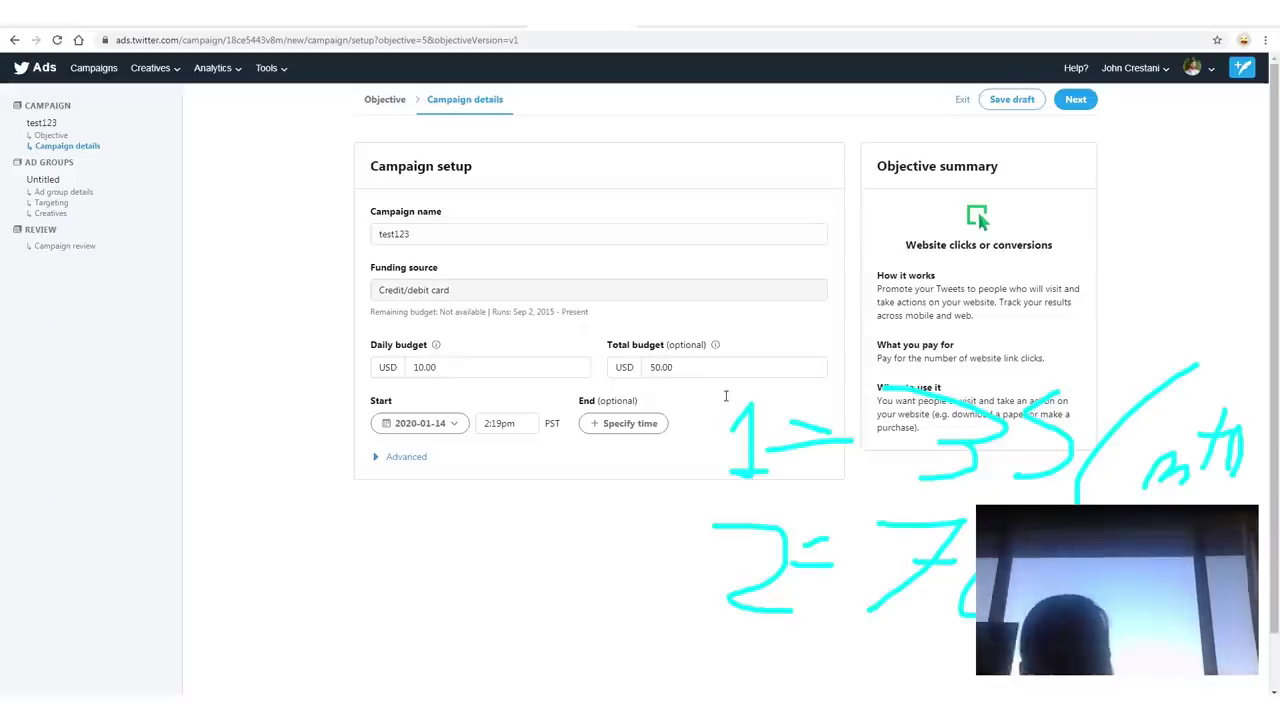
key("Escape")
mouse_move(1128, 101)
left_mouse_down()
mouse_move(1166, 126)
mouse_move(916, 55)
left_mouse_up()
mouse_move(345, 517)
left_mouse_down()
mouse_move(850, 75)
mouse_move(812, 122)
mouse_move(814, 62)
left_mouse_up()
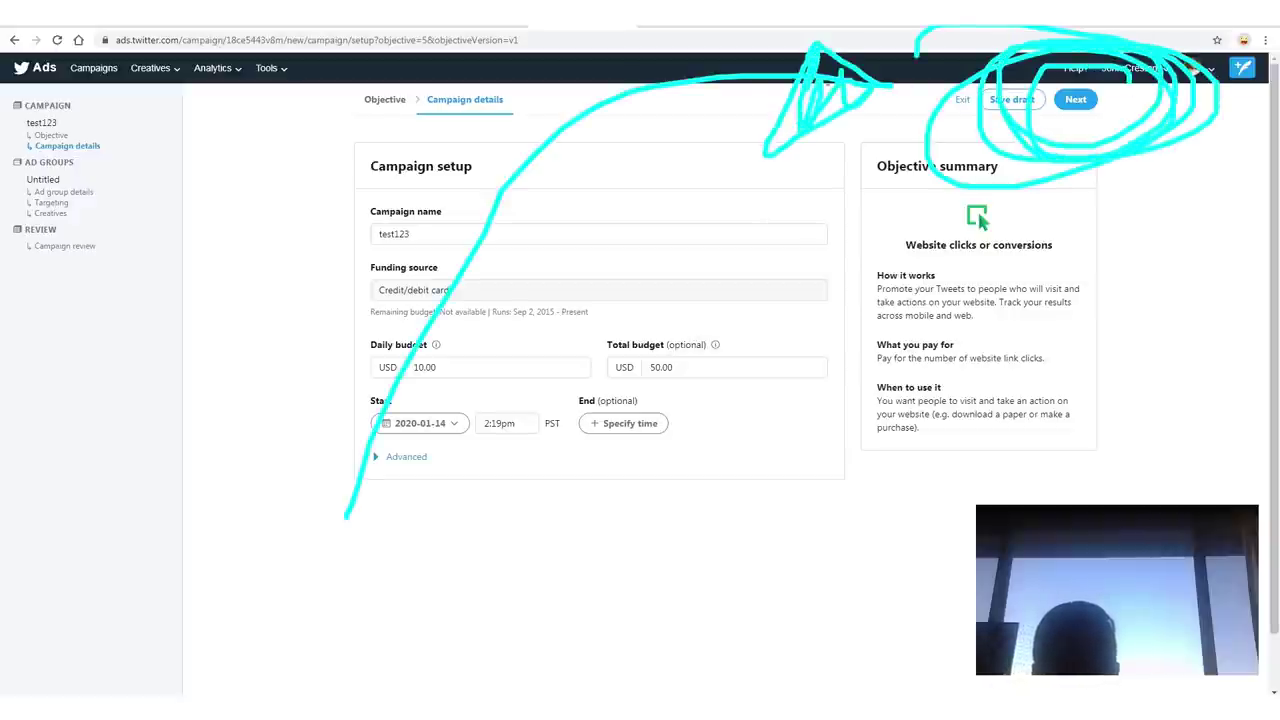
key("Escape")
Proceed to the ad group details, name the ad group "tesdt" and set its total budget to 50.00 USD.
left_click(1086, 99)
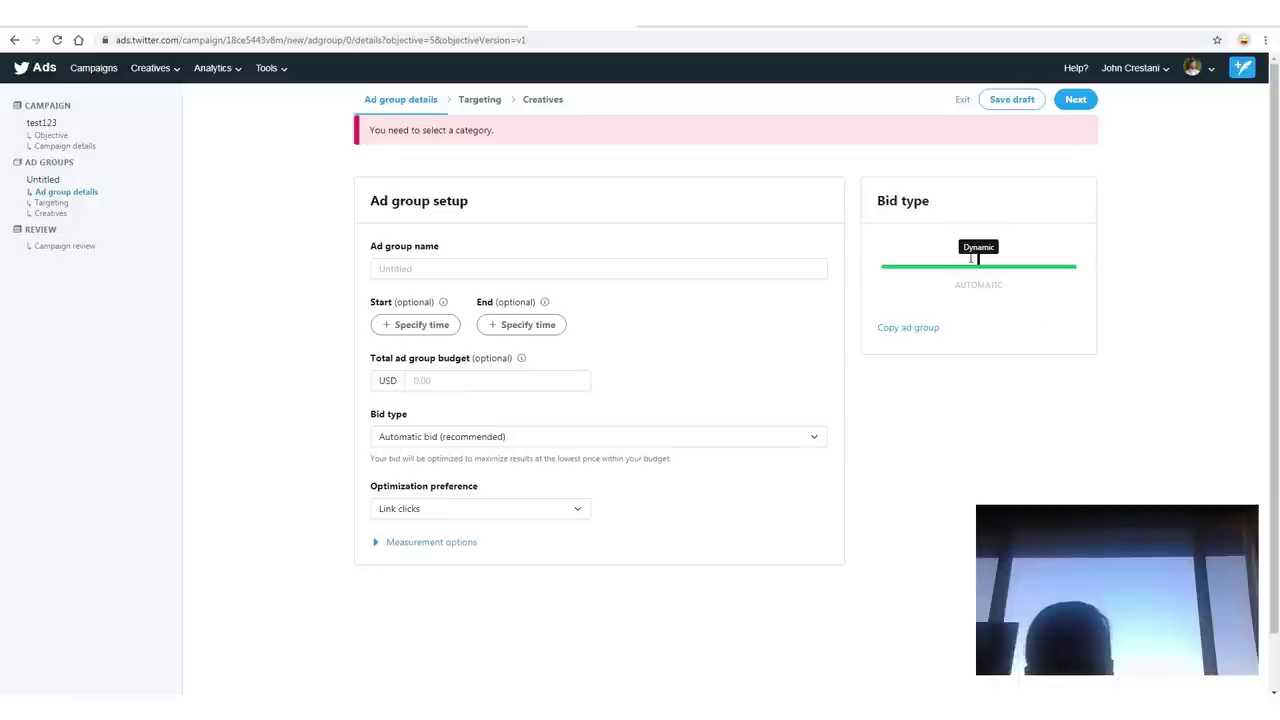
left_click(559, 270)
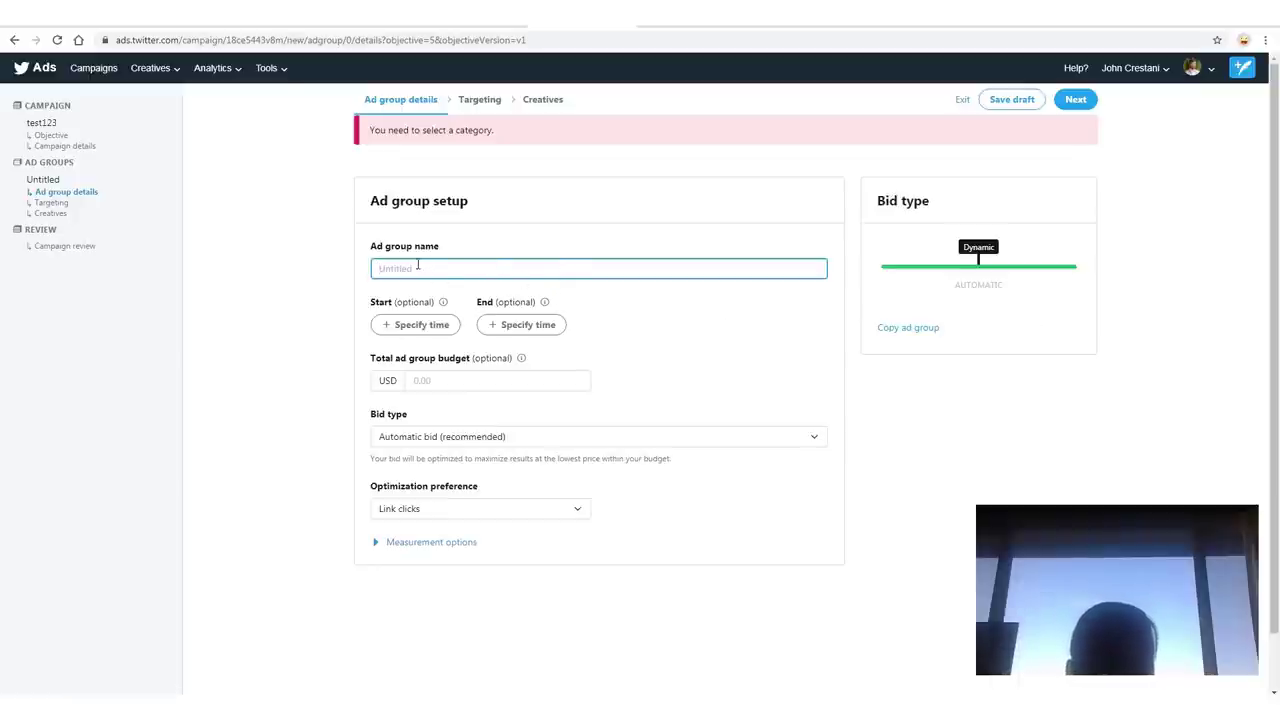
mouse_move(600, 342)
left_mouse_down()
mouse_move(309, 351)
mouse_move(846, 366)
left_mouse_up()
key("Escape")
left_click(434, 378)
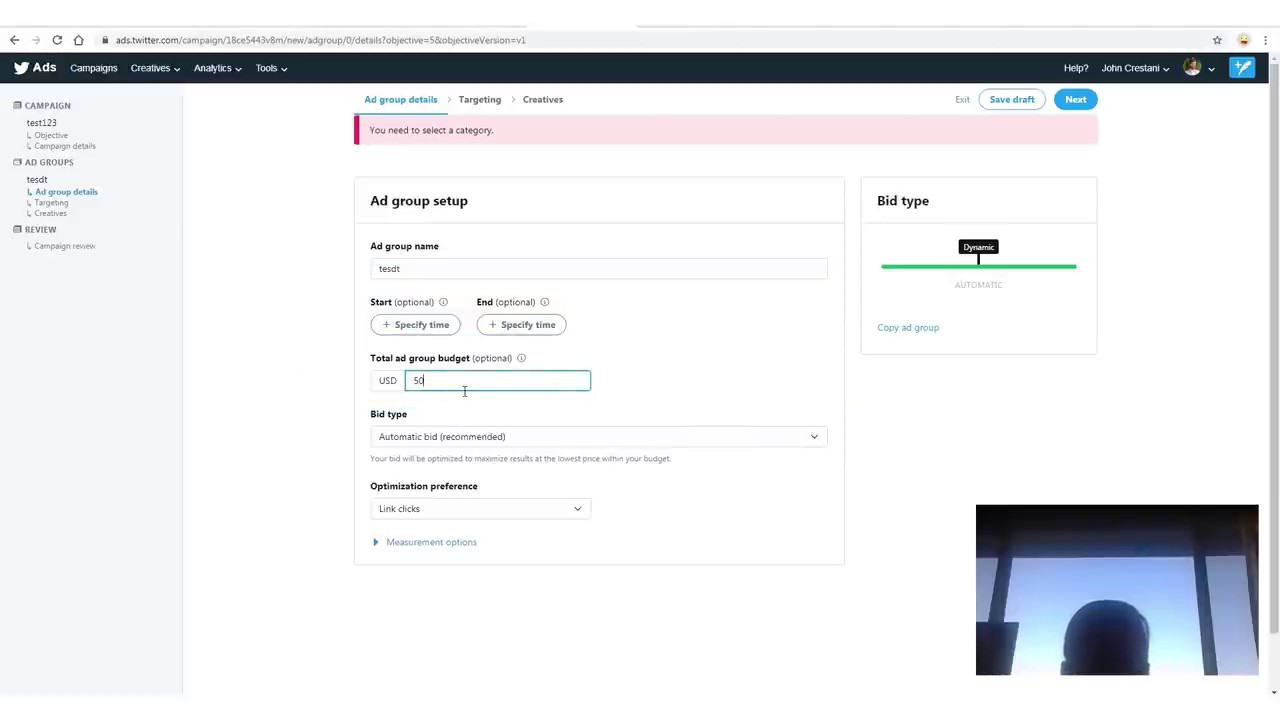
key("Tab")
Keep the automatic bid type and link clicks optimization, and continue to the ad group's targeting settings.
mouse_move(462, 394)
left_mouse_down()
mouse_move(305, 450)
mouse_move(990, 478)
mouse_move(124, 394)
left_mouse_up()
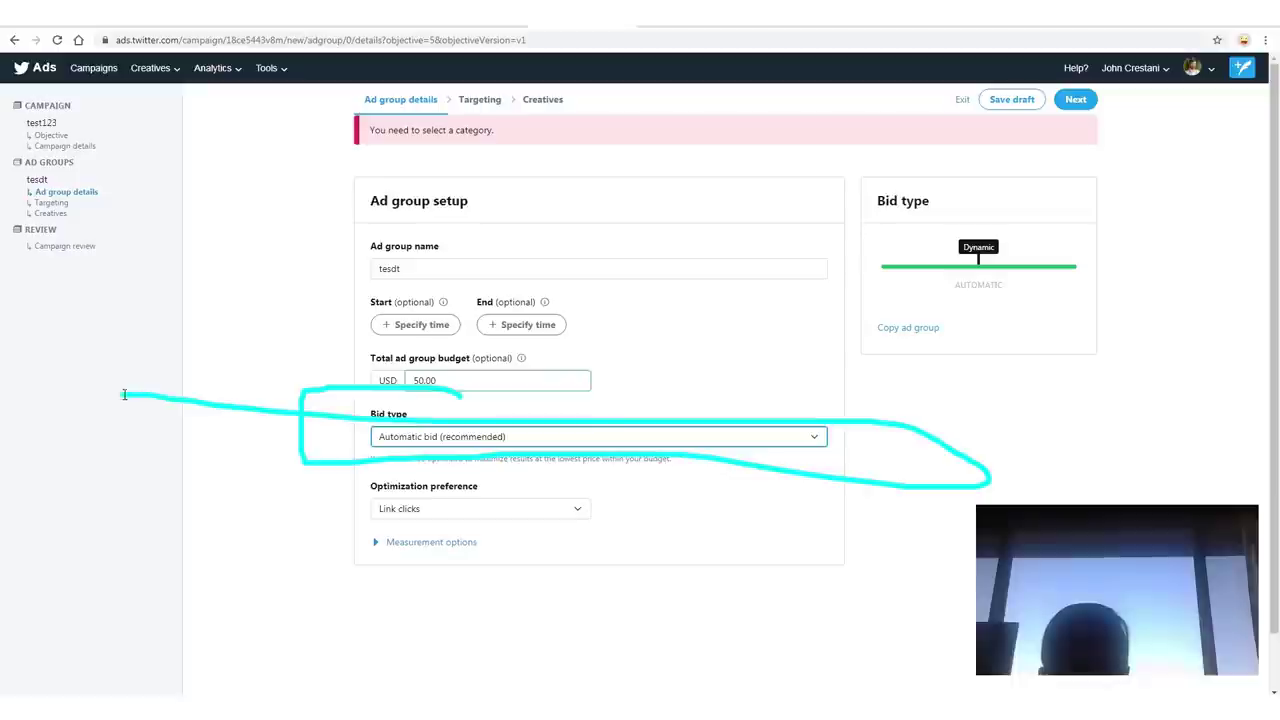
key("Escape")
left_click_drag(572, 464, 331, 479)
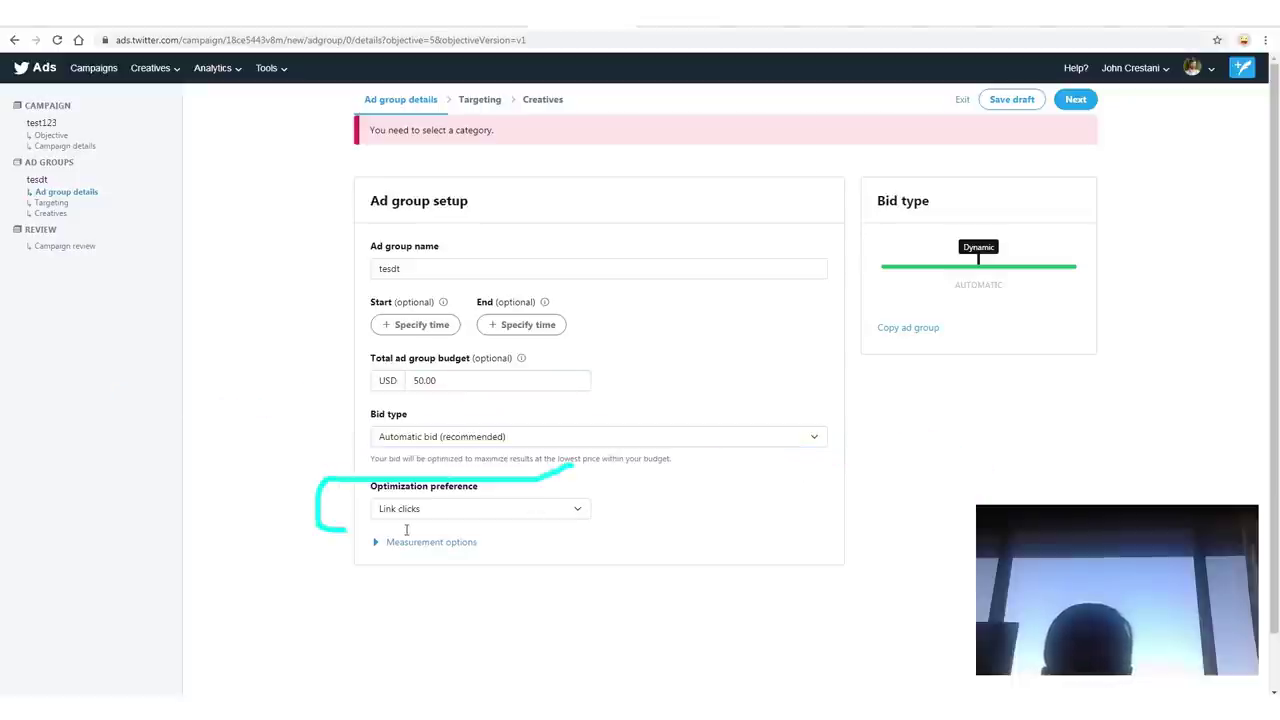
mouse_move(406, 530)
left_mouse_down()
mouse_move(536, 478)
mouse_move(418, 478)
left_mouse_up()
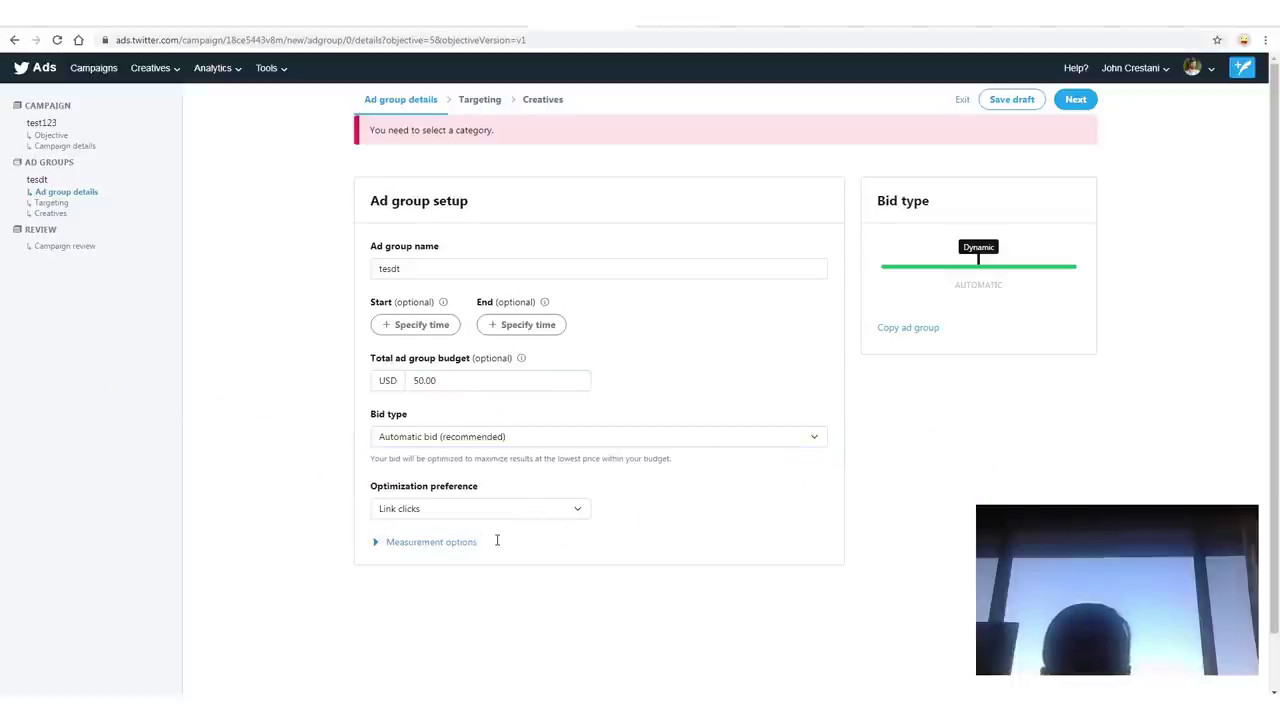
mouse_move(1126, 64)
left_mouse_down()
mouse_move(1034, 117)
mouse_move(1094, 72)
mouse_move(1014, 78)
left_mouse_up()
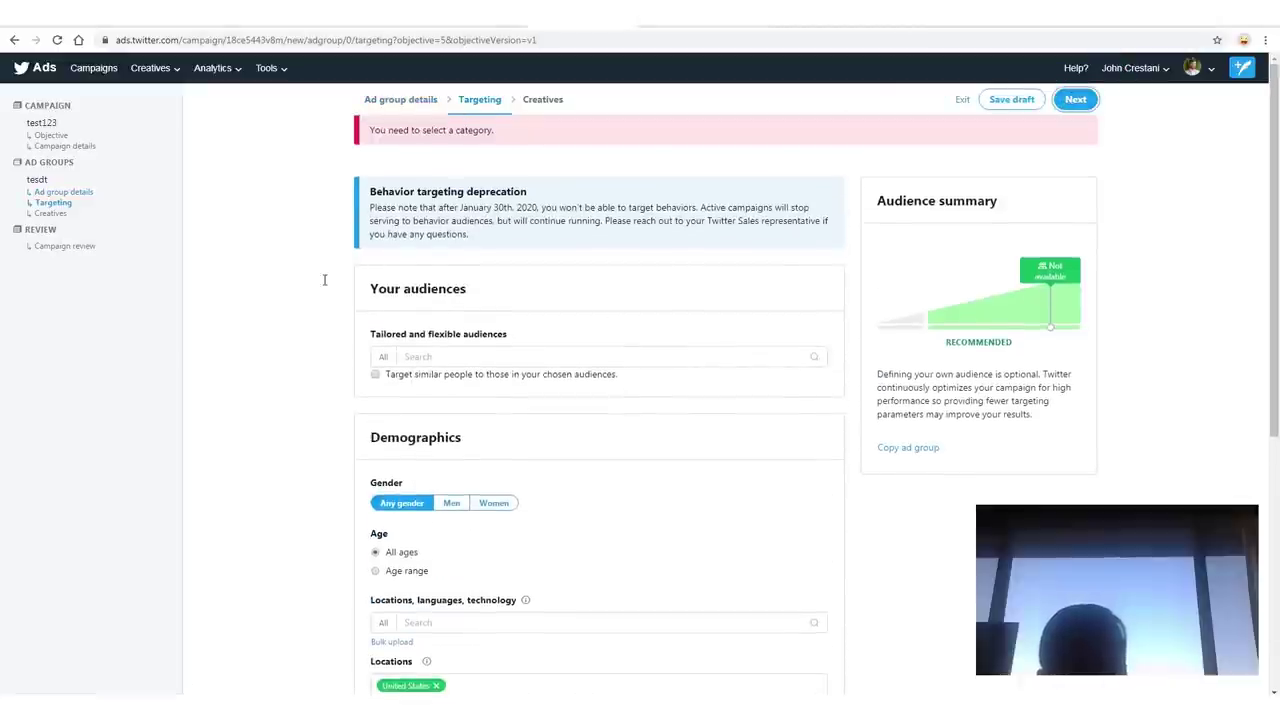
Review the targeting form and read the gender, age, location, language and audience instructions in the Google Docs document's PEOPLE: The Advertisement section.
left_click_drag(328, 258, 331, 582)
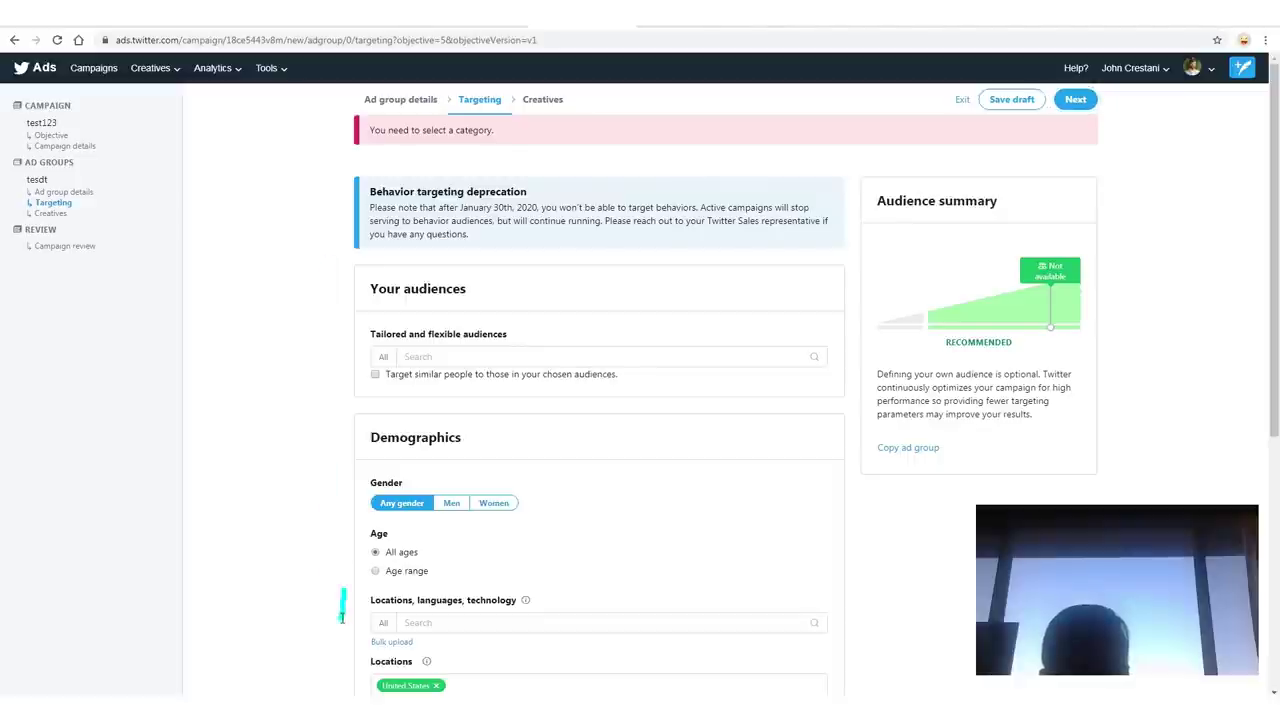
scroll(268, 540, "down", 5)
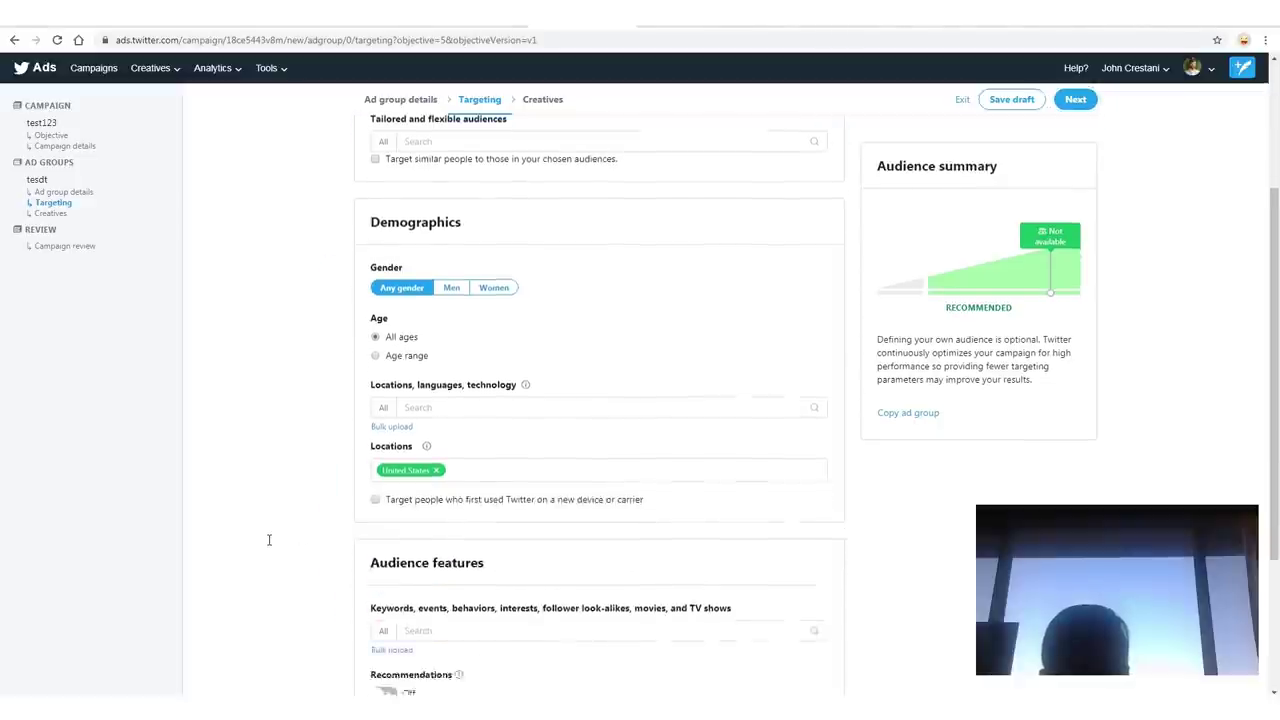
left_click_drag(347, 338, 320, 596)
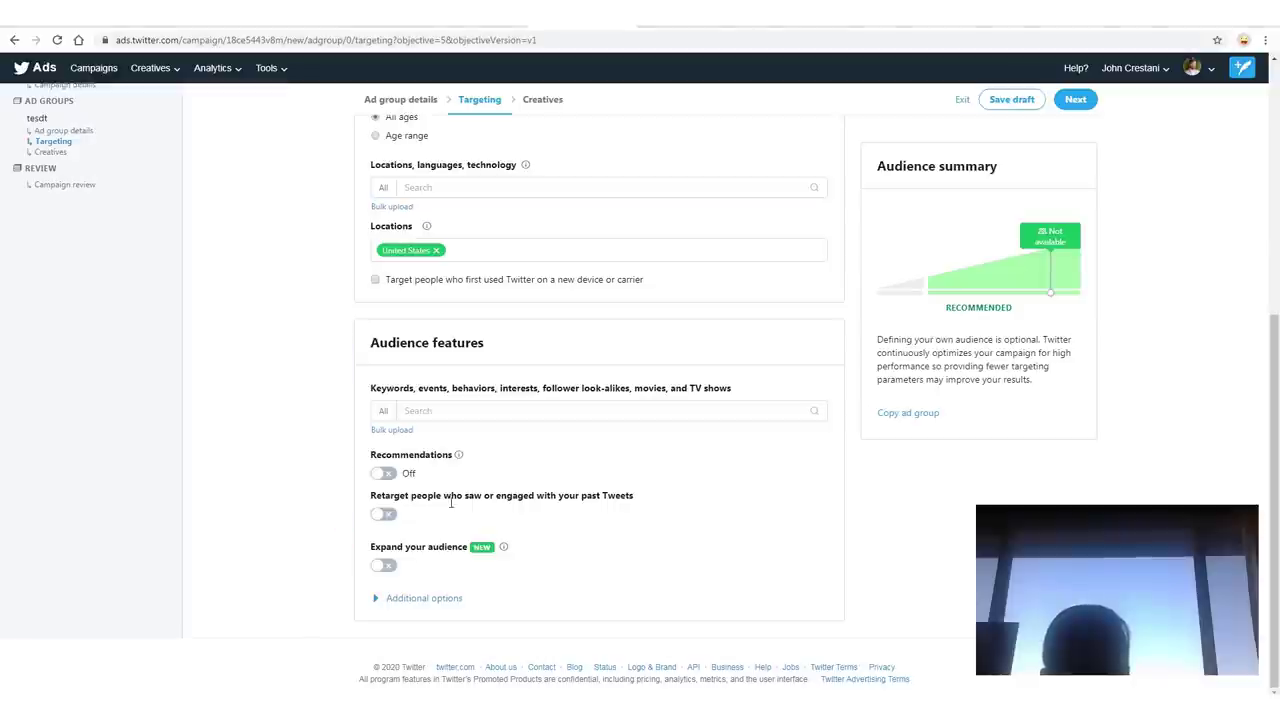
left_click(66, 155)
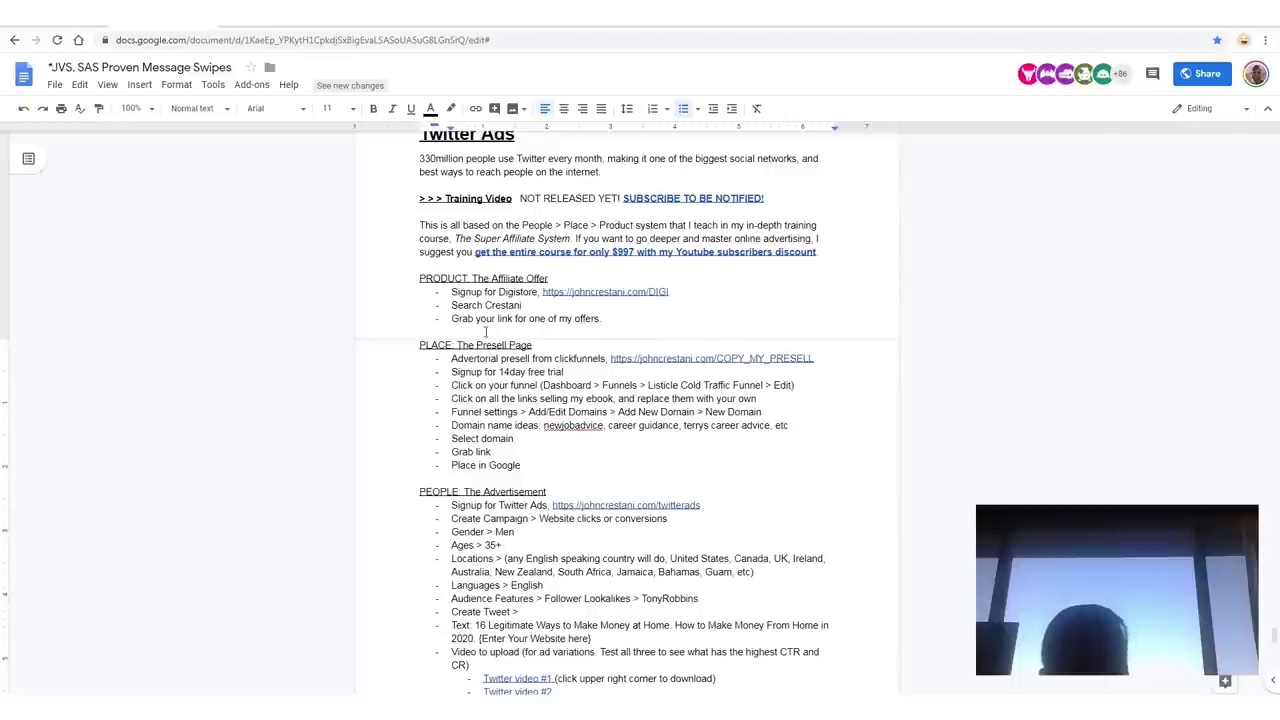
scroll(486, 331, "down", 3)
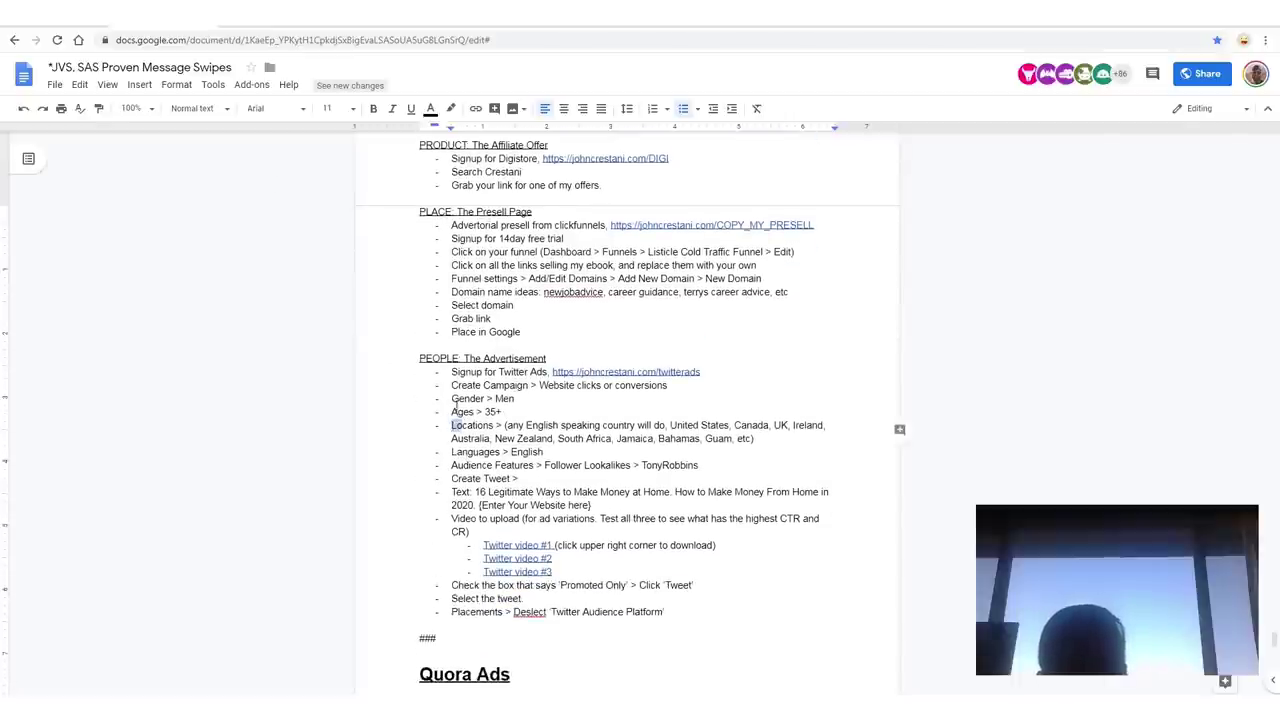
left_click_drag(452, 398, 527, 398)
left_click_drag(449, 411, 787, 439)
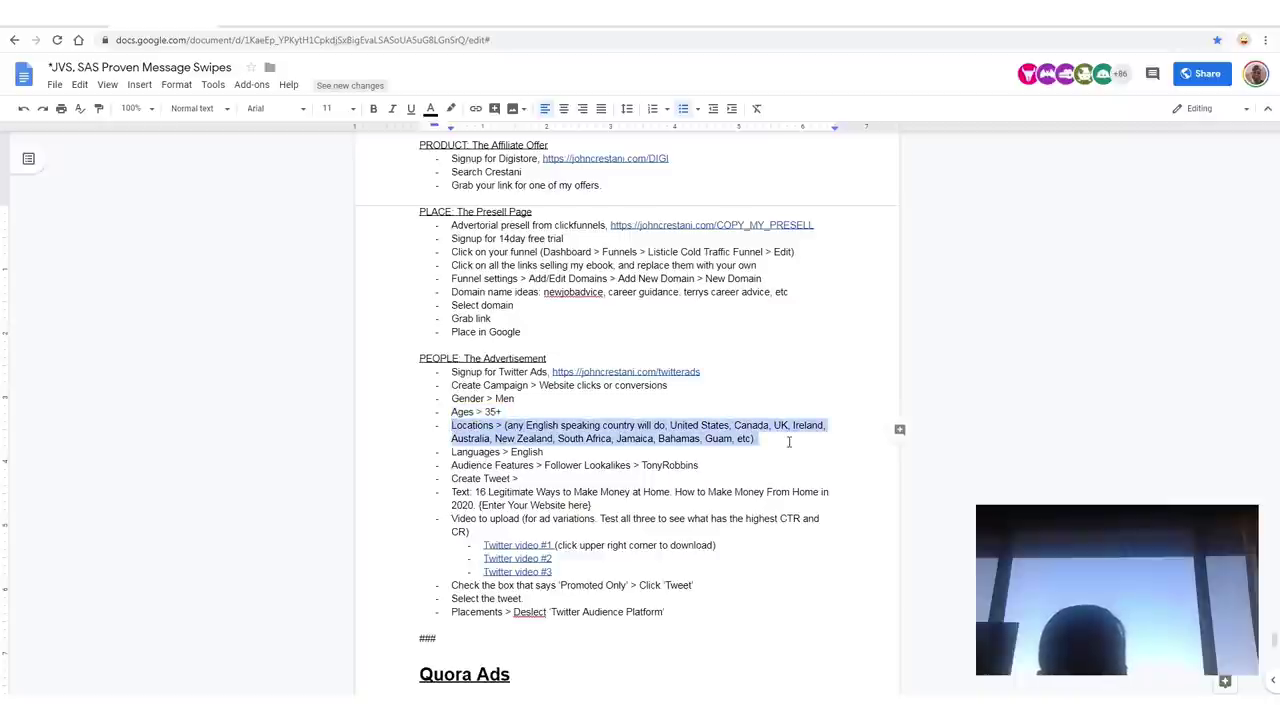
left_click(775, 437)
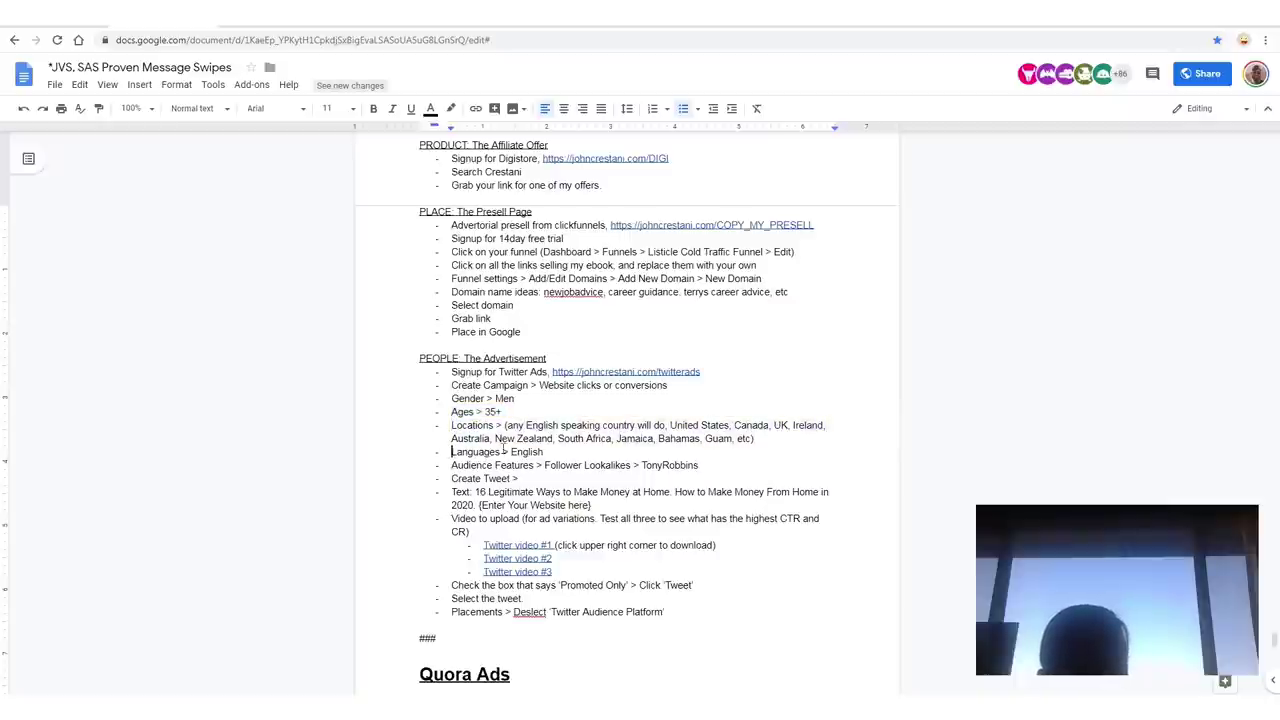
left_click_drag(503, 448, 568, 451)
left_click_drag(449, 465, 717, 464)
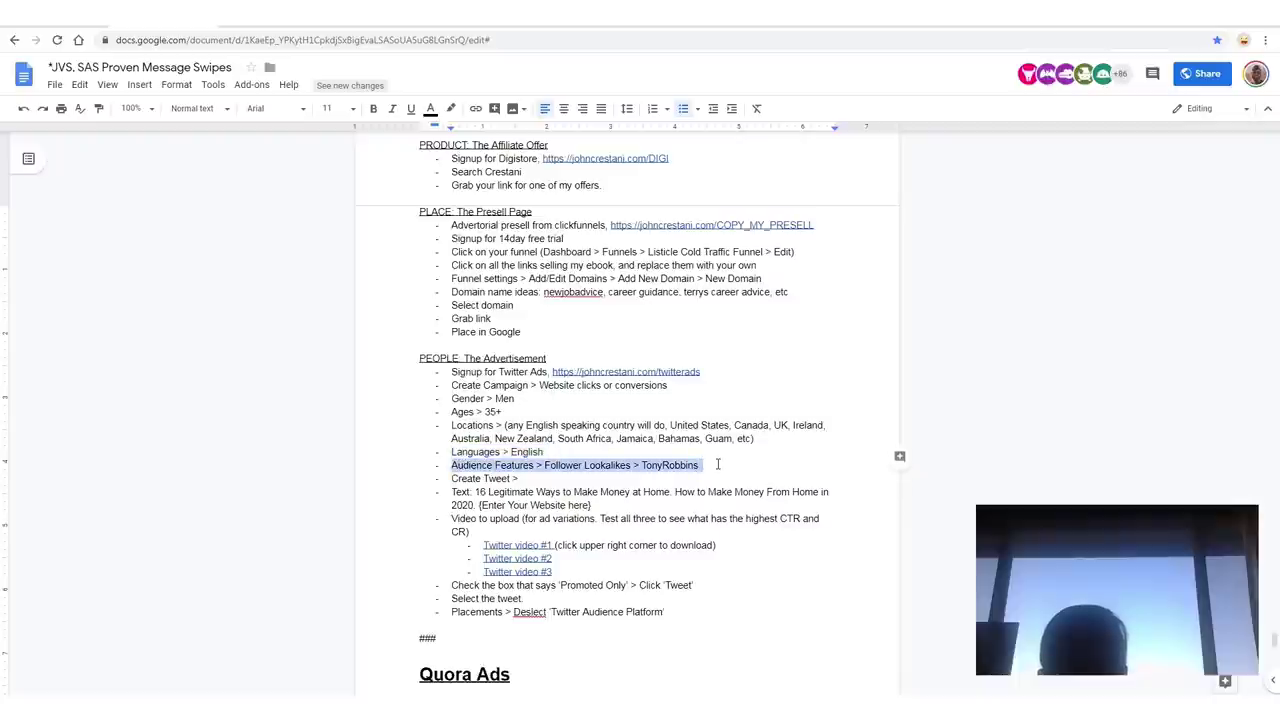
left_click(709, 465)
left_click_drag(596, 465, 716, 468)
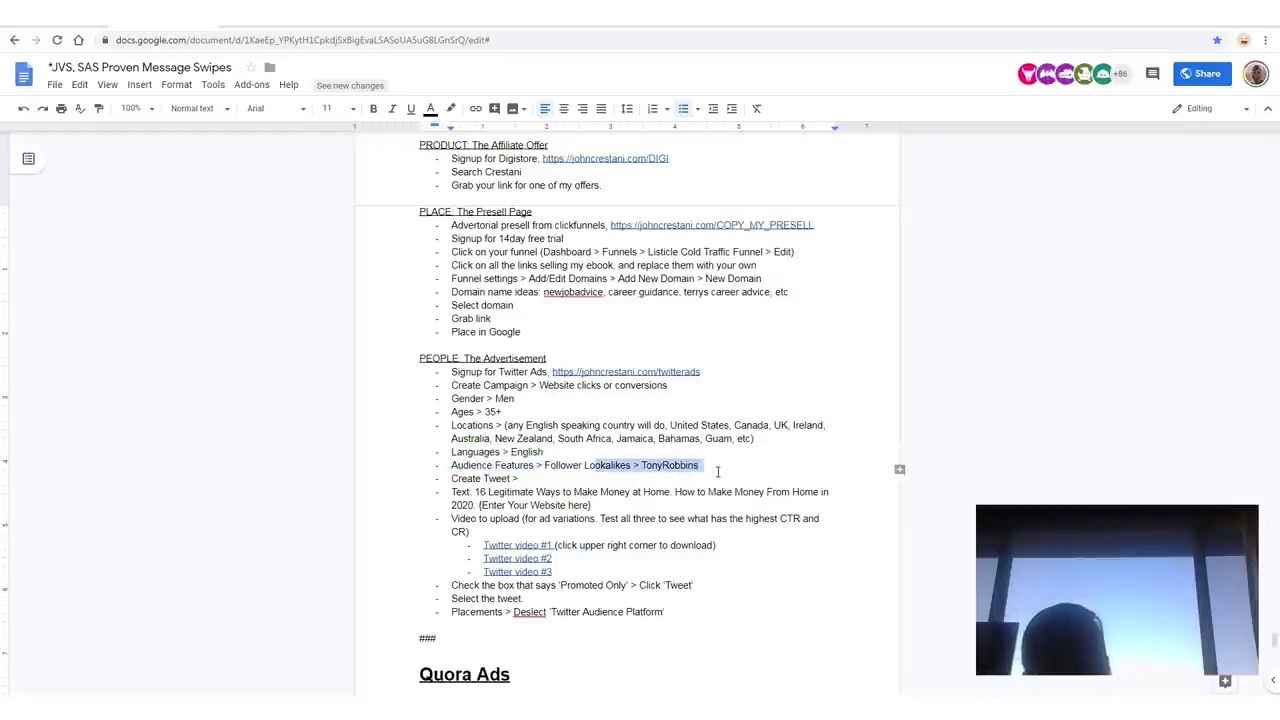
left_click(714, 467)
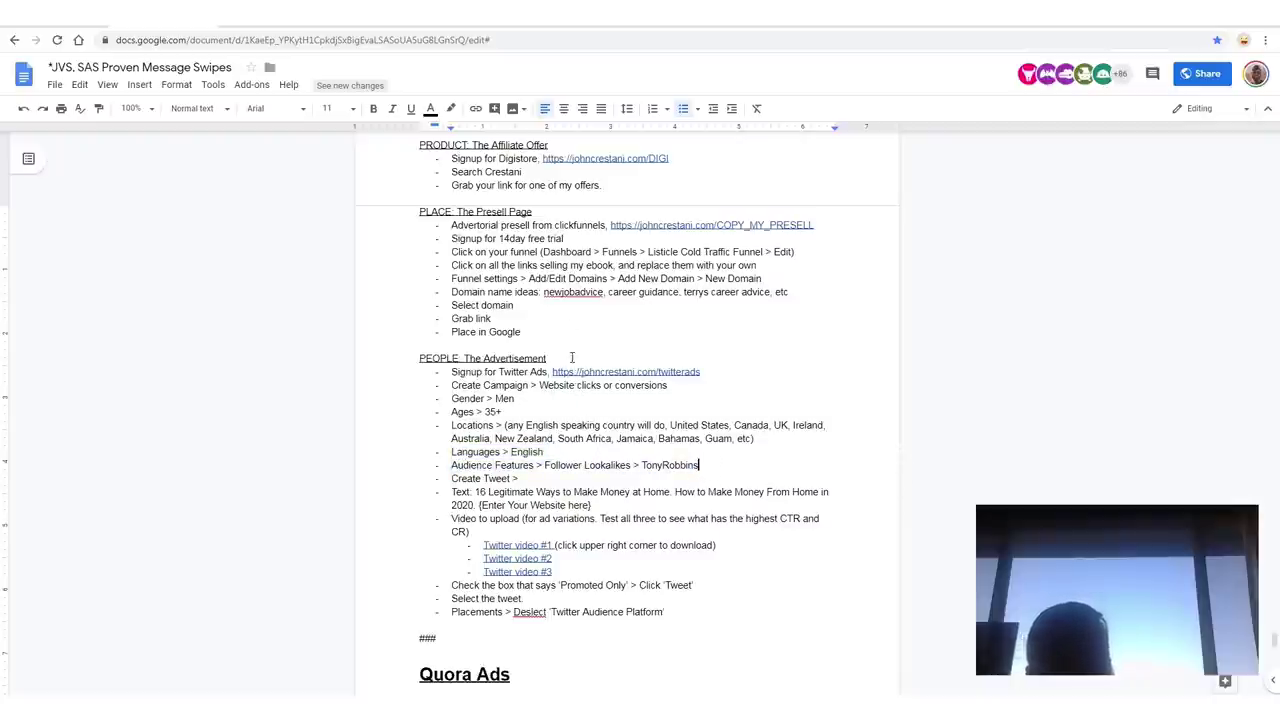
Return to the Twitter Ads targeting settings and restrict the audience's gender to Men.
left_click(582, 20)
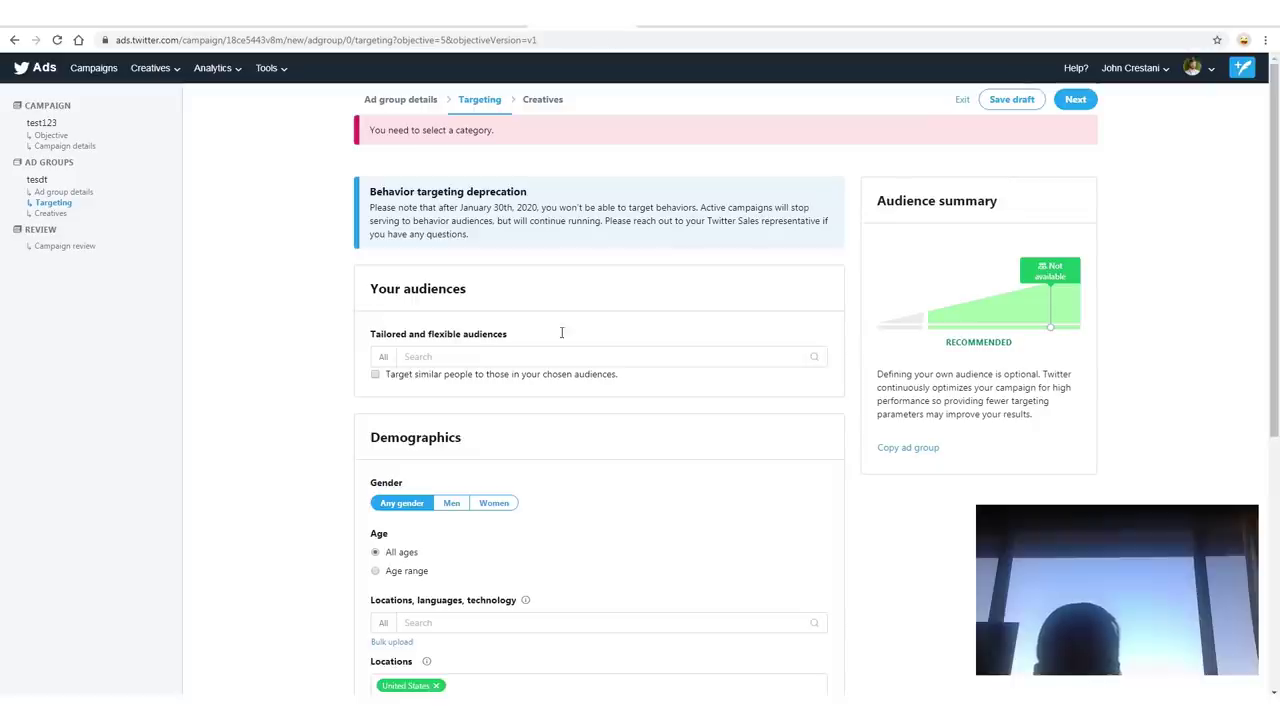
left_click(461, 504)
mouse_move(483, 479)
left_mouse_down()
mouse_move(419, 519)
mouse_move(442, 472)
mouse_move(484, 545)
left_mouse_up()
Try to limit the audience to the age range "35 and up".
scroll(420, 451, "down", 2)
mouse_move(474, 368)
left_mouse_down()
mouse_move(368, 360)
mouse_move(470, 352)
mouse_move(400, 377)
mouse_move(363, 423)
mouse_move(382, 432)
left_mouse_up()
left_click(375, 371)
left_click(417, 391)
scroll(460, 326, "down", 2)
scroll(460, 327, "down", 1)
mouse_move(500, 320)
left_mouse_down()
mouse_move(376, 338)
mouse_move(480, 356)
mouse_move(398, 327)
mouse_move(395, 352)
mouse_move(440, 330)
left_mouse_up()
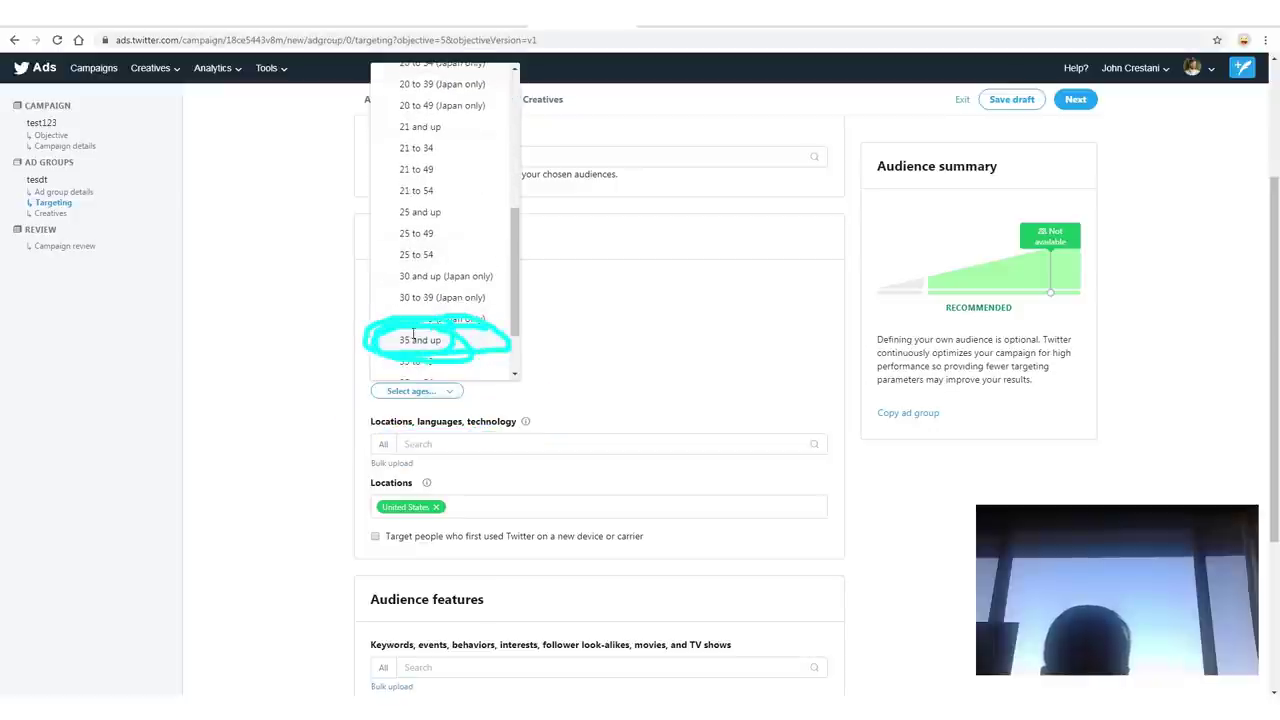
mouse_move(972, 514)
left_mouse_down()
mouse_move(680, 402)
mouse_move(567, 318)
mouse_move(545, 353)
left_mouse_up()
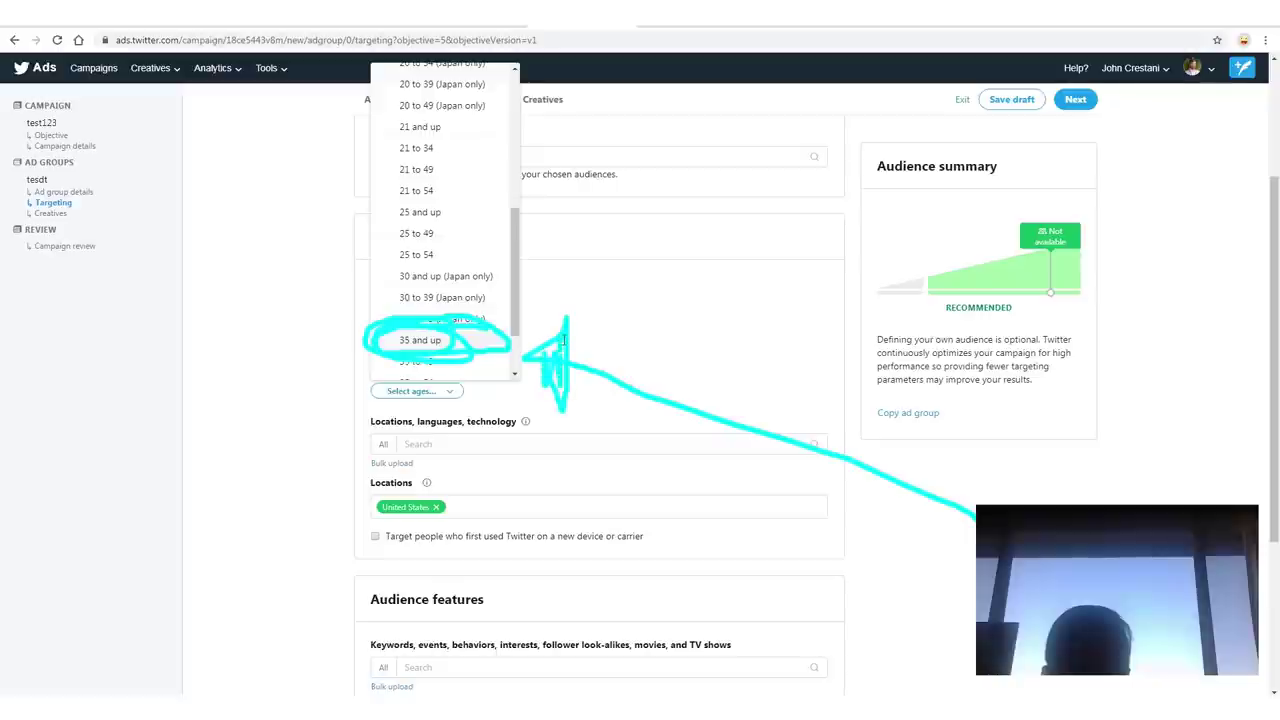
left_click(426, 340)
Add English (en) as a targeted language in the demographics settings.
scroll(525, 421, "down", 1)
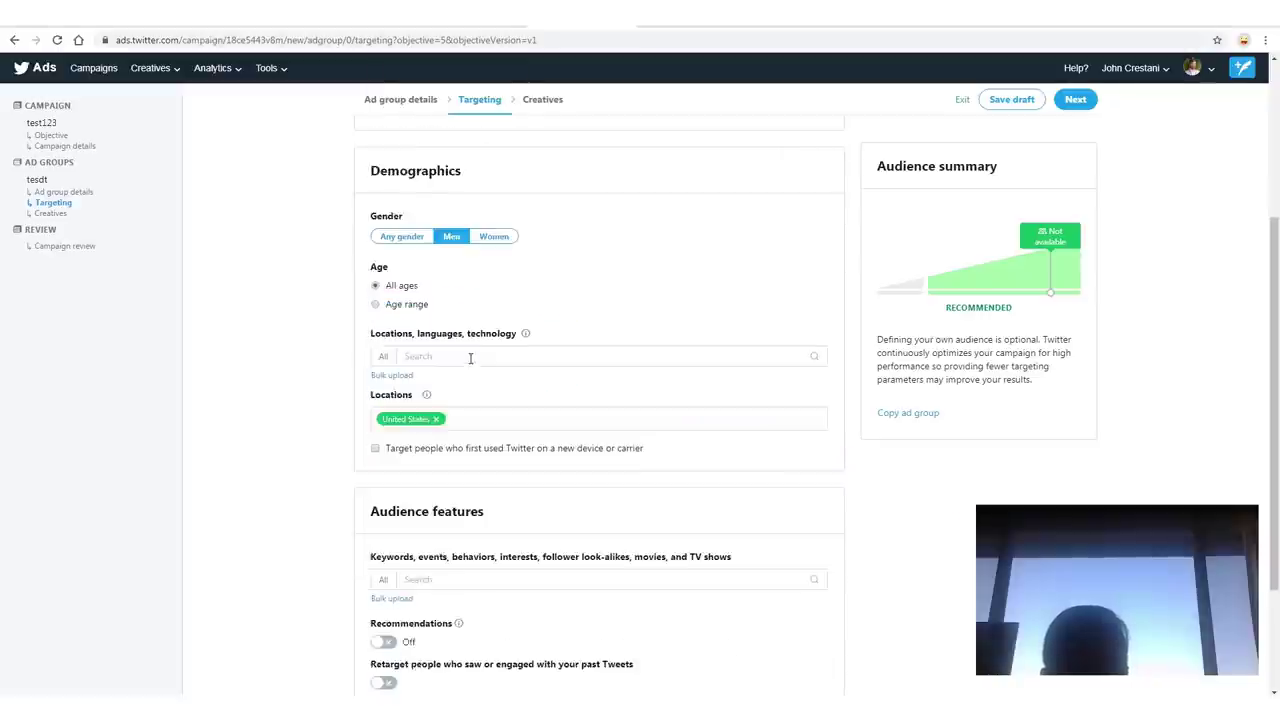
left_click(471, 357)
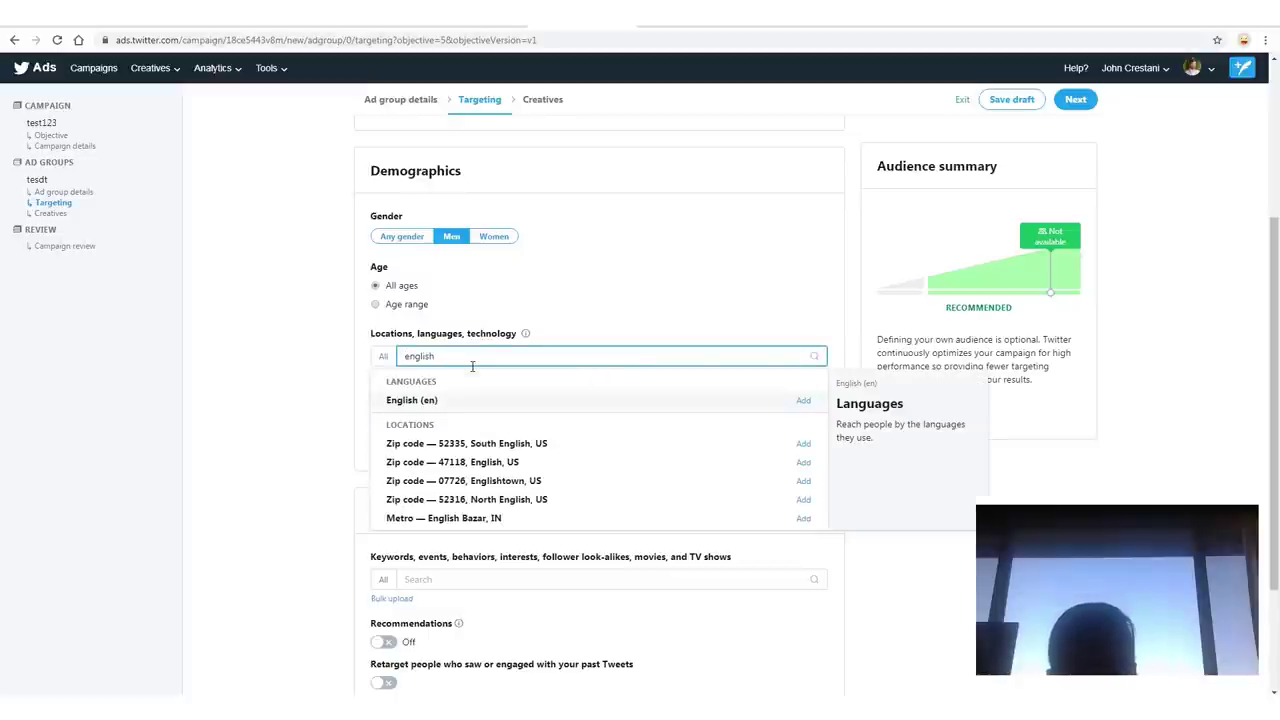
left_click_drag(791, 411, 751, 367)
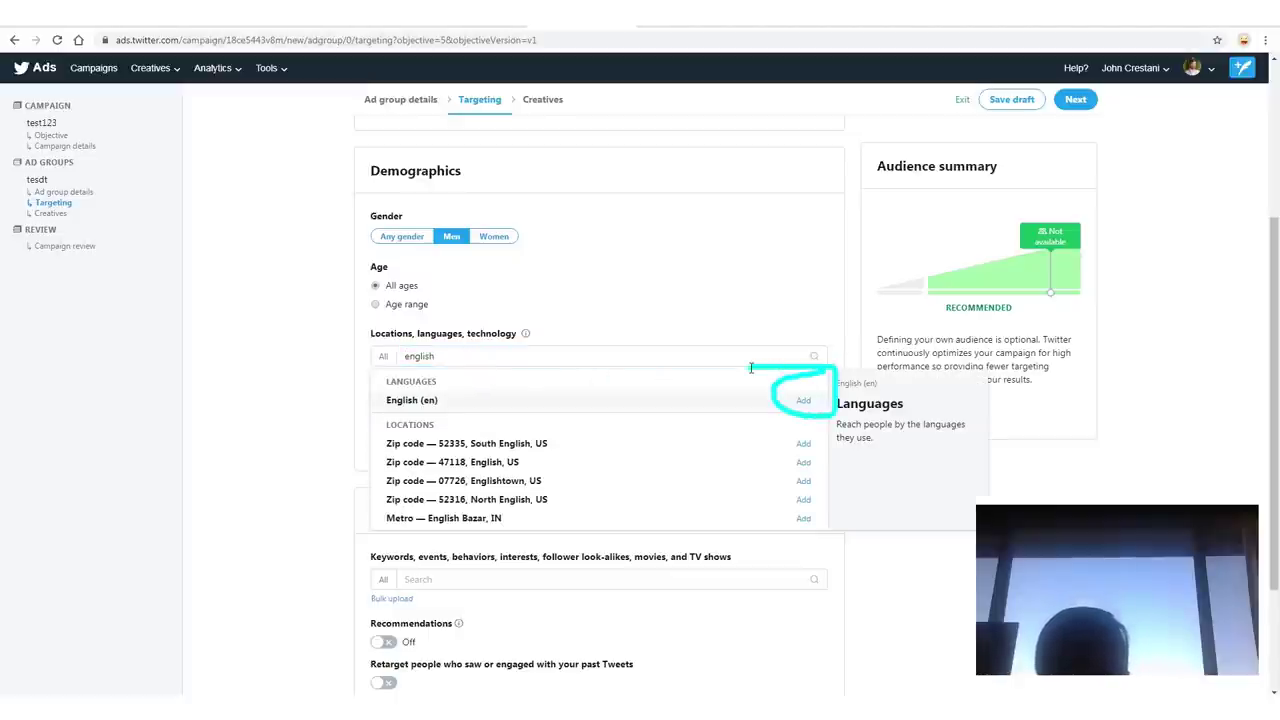
mouse_move(460, 374)
left_mouse_down()
mouse_move(368, 380)
mouse_move(455, 412)
mouse_move(392, 370)
left_mouse_up()
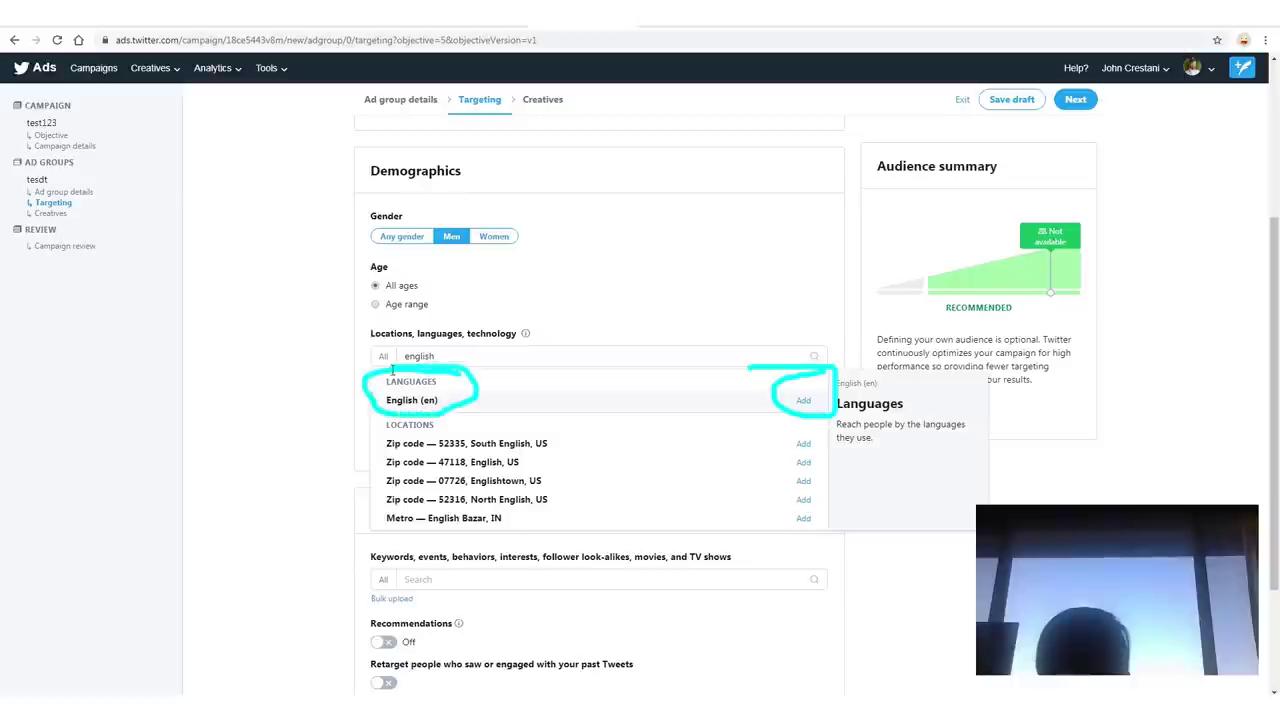
mouse_move(698, 162)
left_mouse_down()
mouse_move(795, 355)
mouse_move(730, 352)
mouse_move(805, 295)
mouse_move(779, 325)
left_mouse_up()
mouse_move(1066, 504)
left_mouse_down()
mouse_move(874, 392)
mouse_move(920, 395)
mouse_move(924, 410)
left_mouse_up()
left_click_drag(690, 603, 705, 418)
key("Escape")
left_click(803, 400)
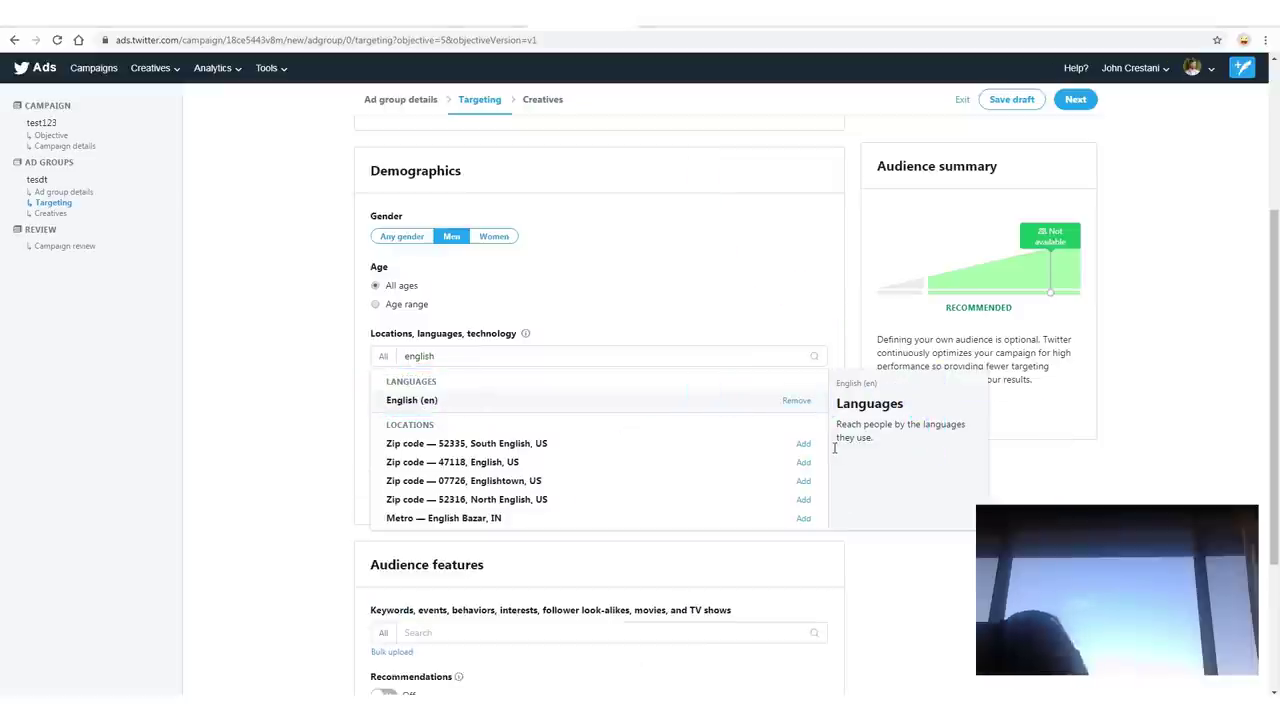
left_click(275, 410)
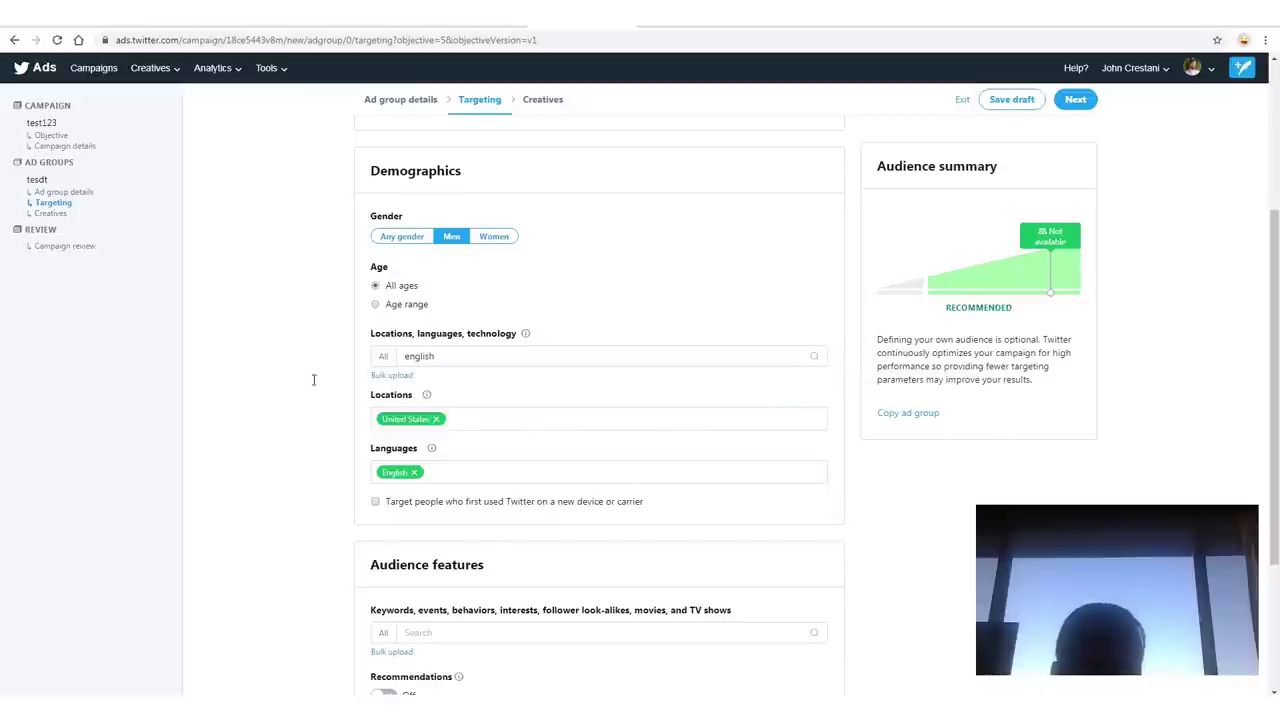
Remove United States from the targeted locations and add the country Canada instead.
left_click(475, 394)
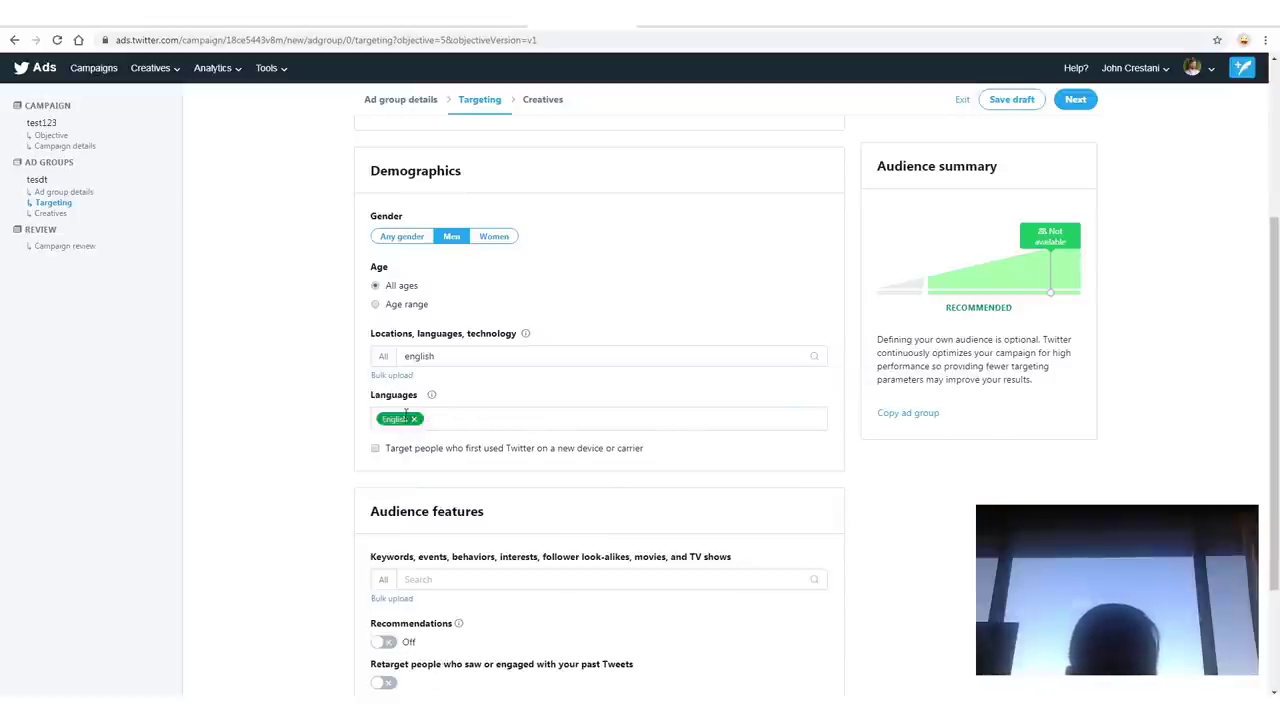
left_click(525, 358)
type("canada")
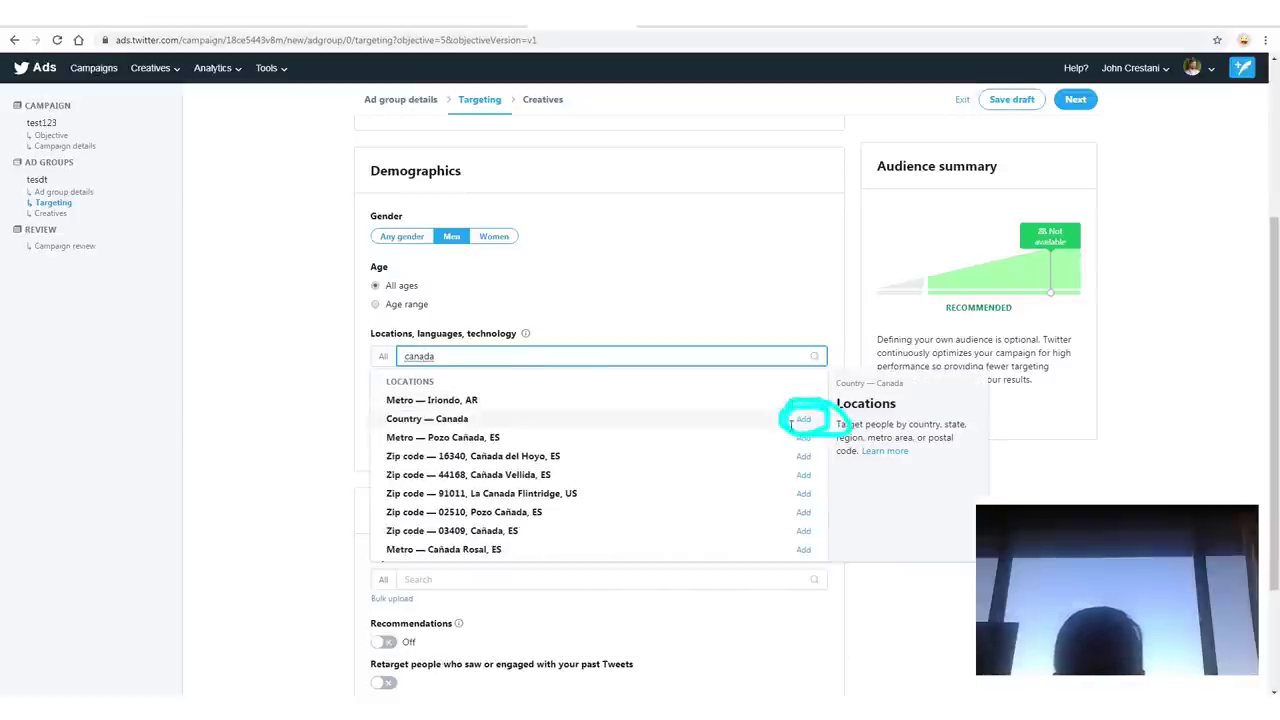
left_click(791, 424)
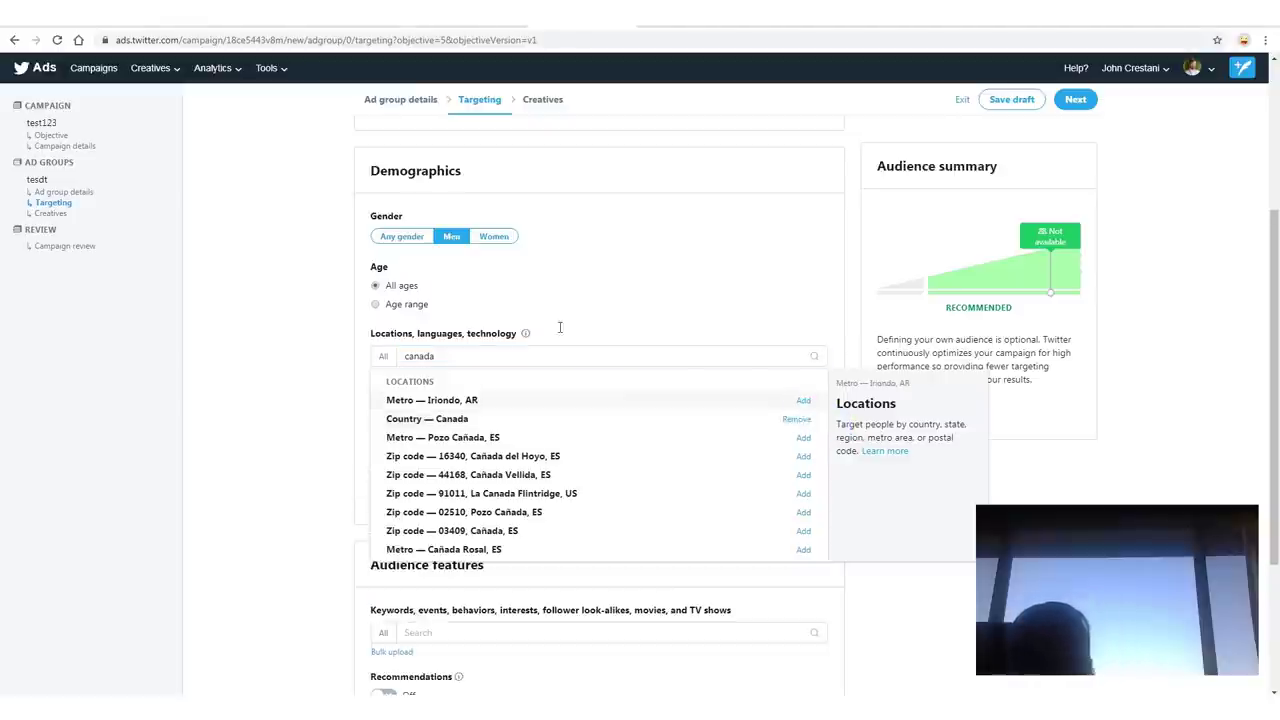
left_click(323, 349)
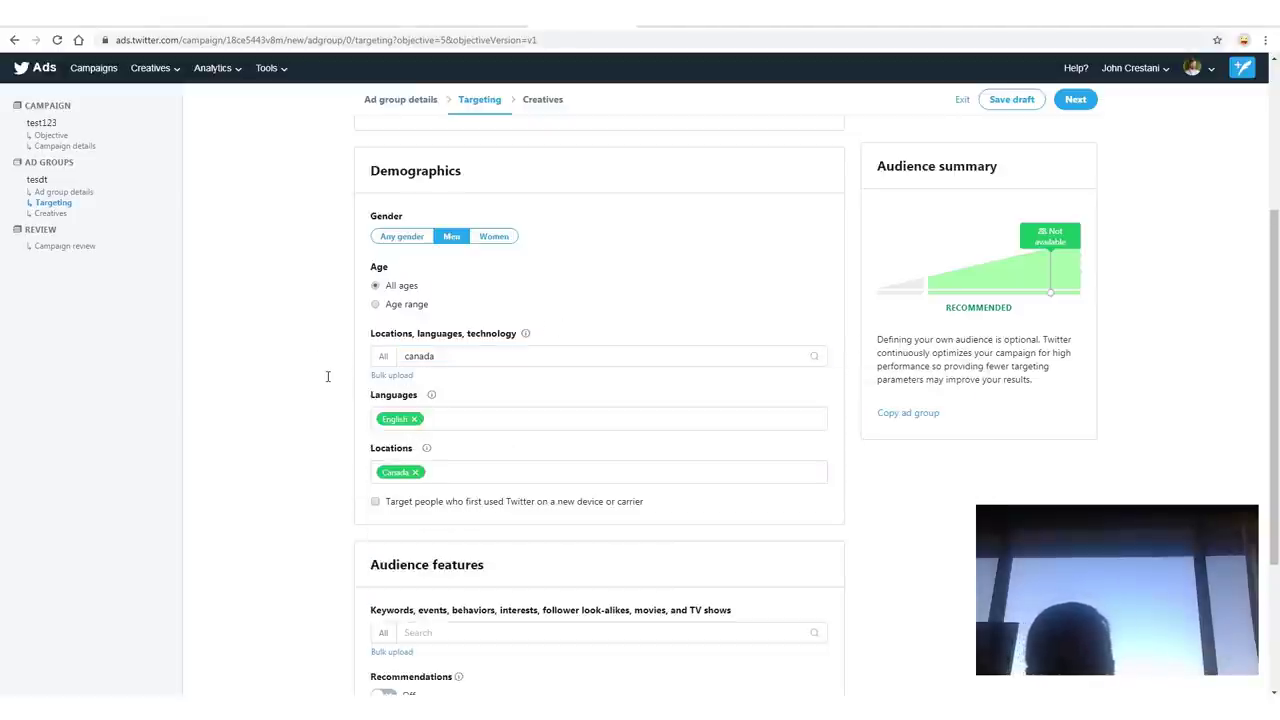
scroll(324, 381, "down", 3)
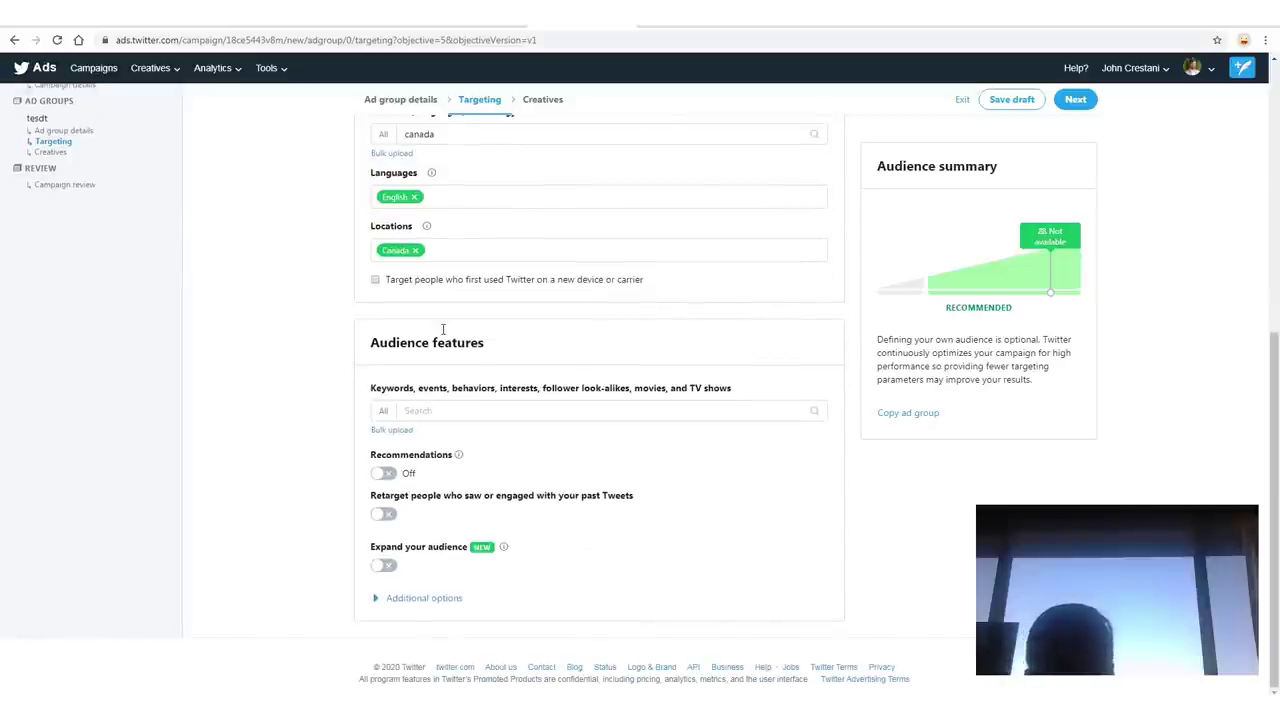
mouse_move(455, 323)
left_mouse_down()
mouse_move(311, 422)
mouse_move(460, 449)
left_mouse_up()
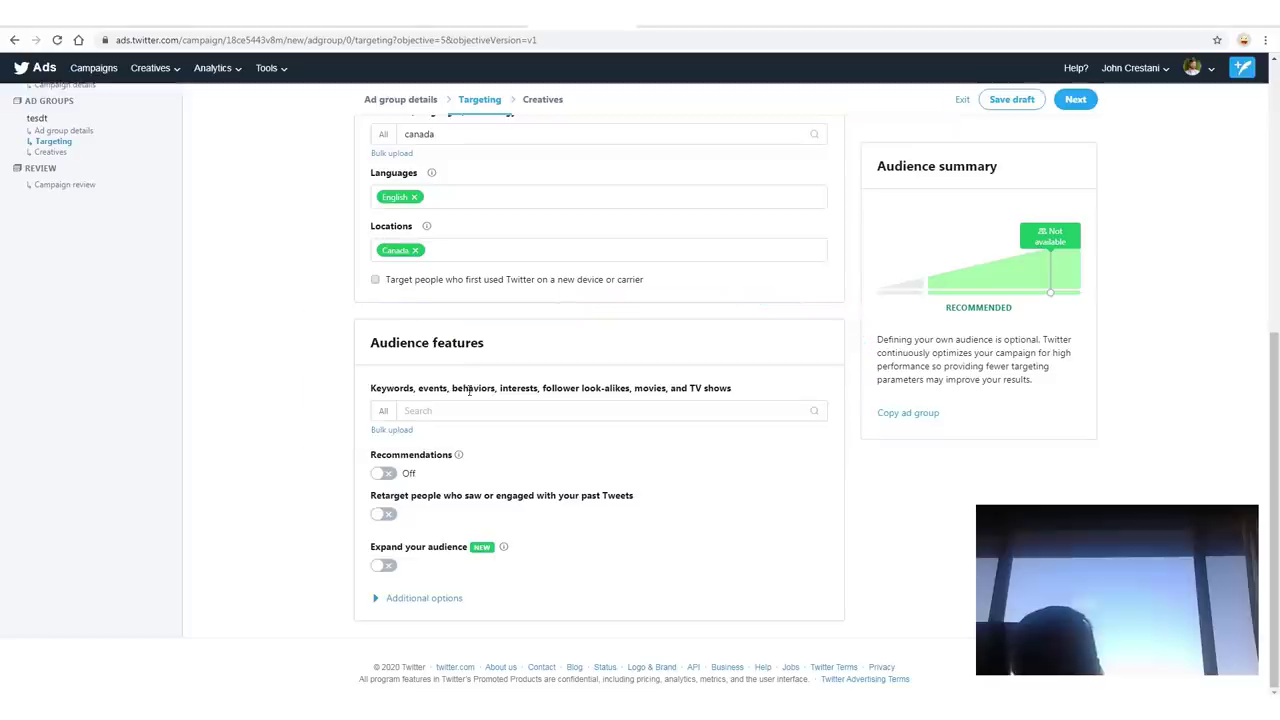
left_click(452, 411)
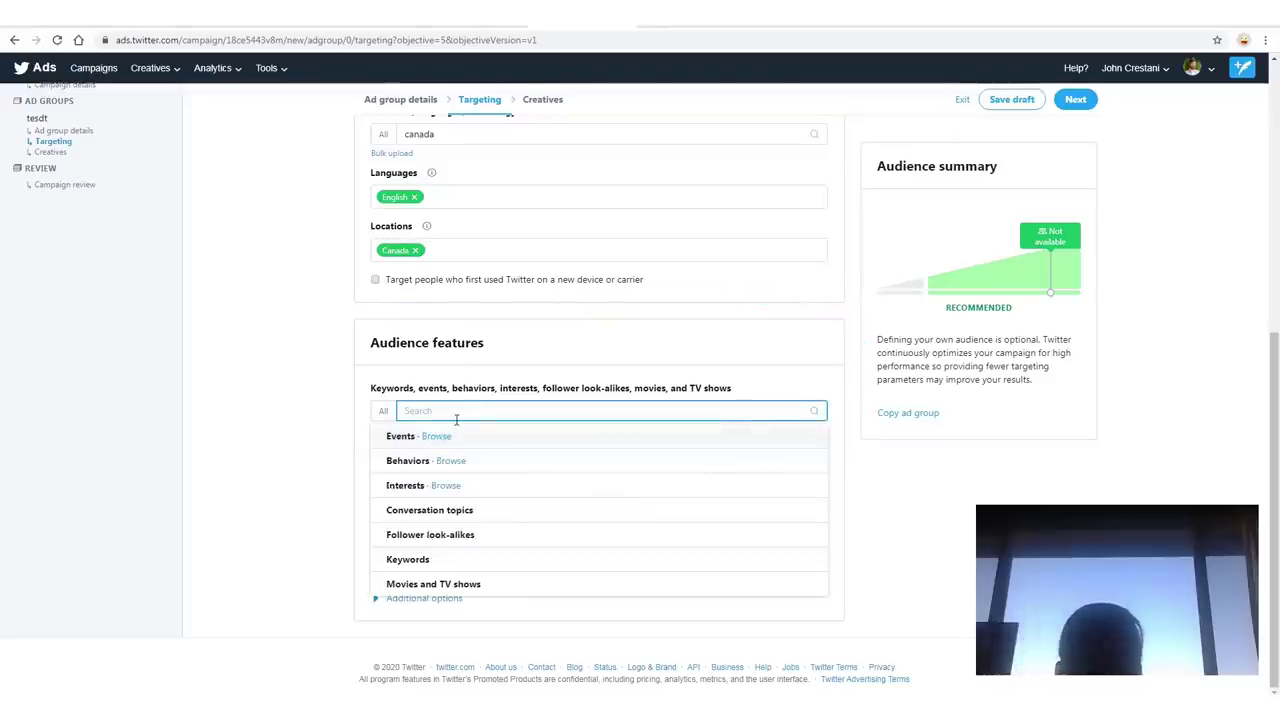
type("grantca")
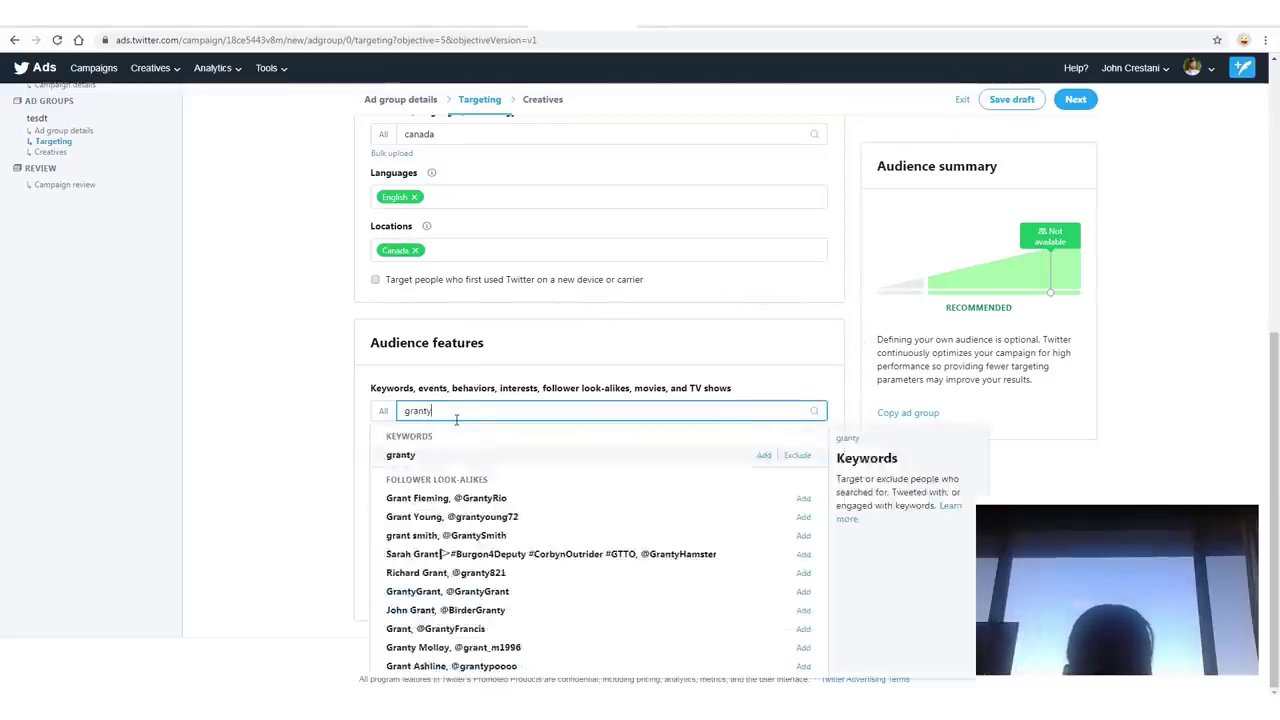
type("rdone")
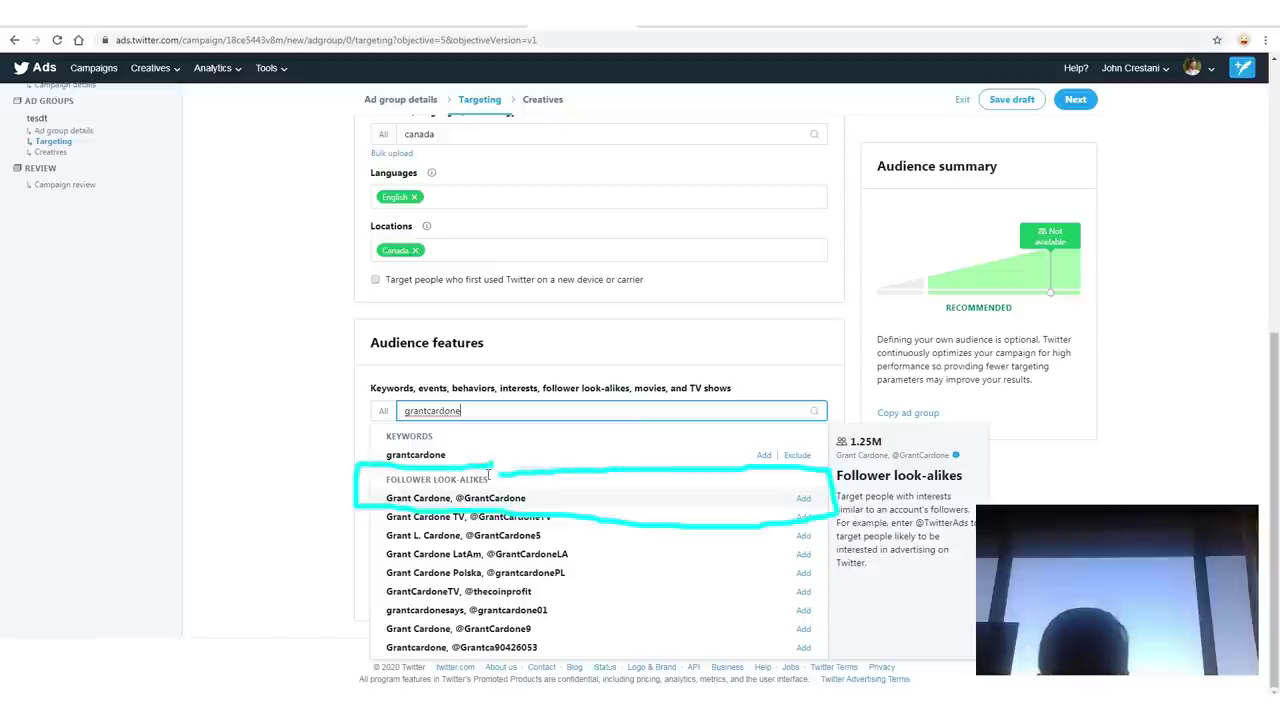
mouse_move(961, 497)
left_mouse_down()
mouse_move(848, 498)
mouse_move(852, 571)
mouse_move(858, 524)
left_mouse_up()
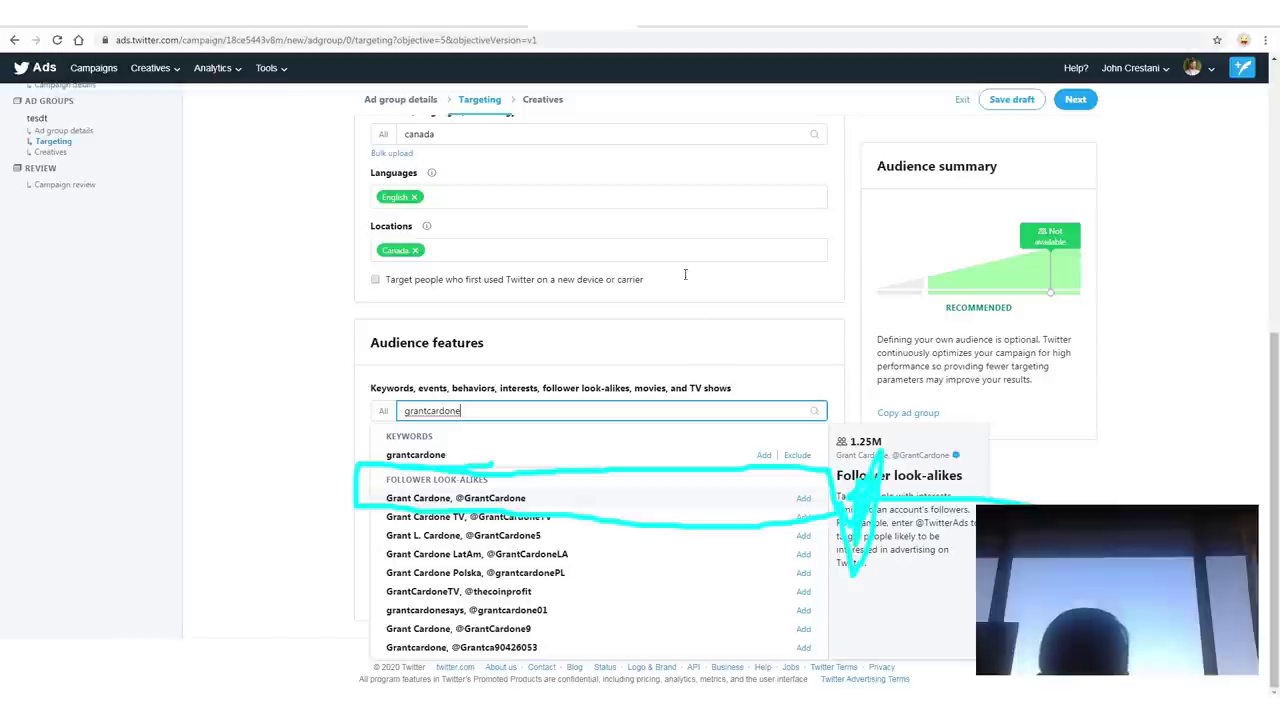
mouse_move(685, 274)
left_mouse_down()
mouse_move(190, 350)
mouse_move(338, 464)
mouse_move(292, 444)
left_mouse_up()
mouse_move(826, 182)
left_mouse_down()
mouse_move(752, 400)
mouse_move(770, 376)
mouse_move(740, 428)
left_mouse_up()
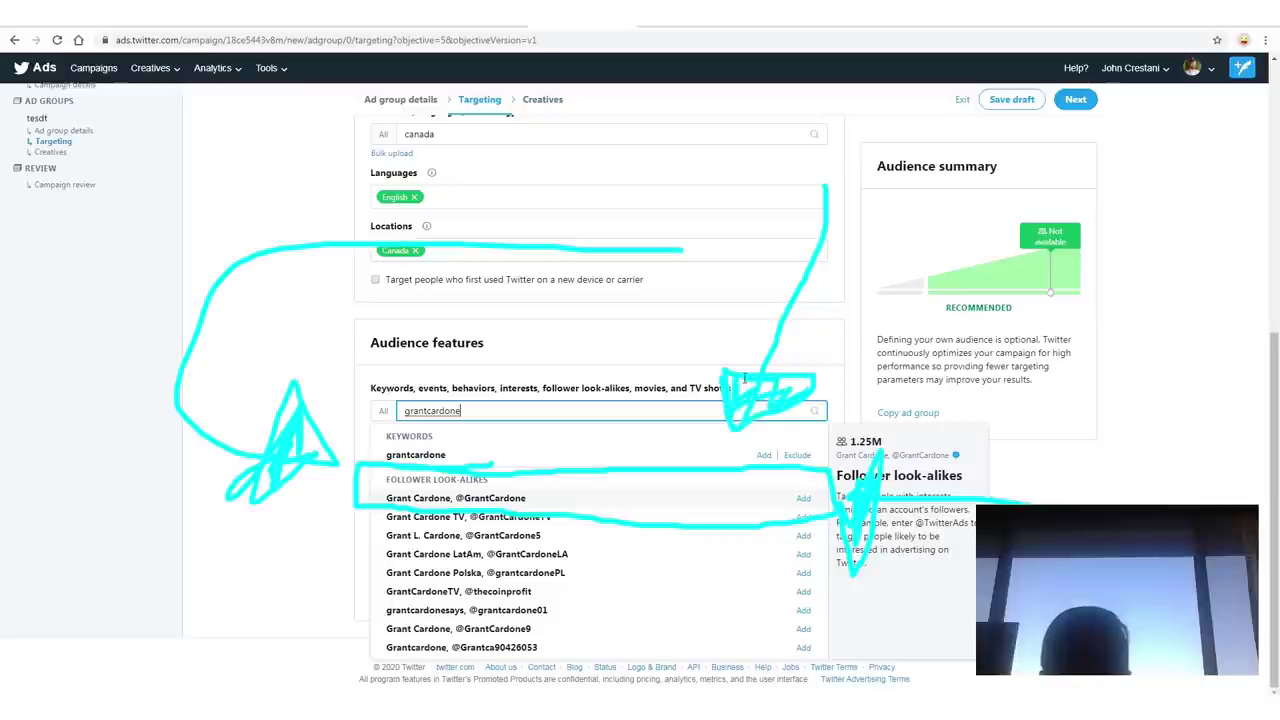
key("Escape")
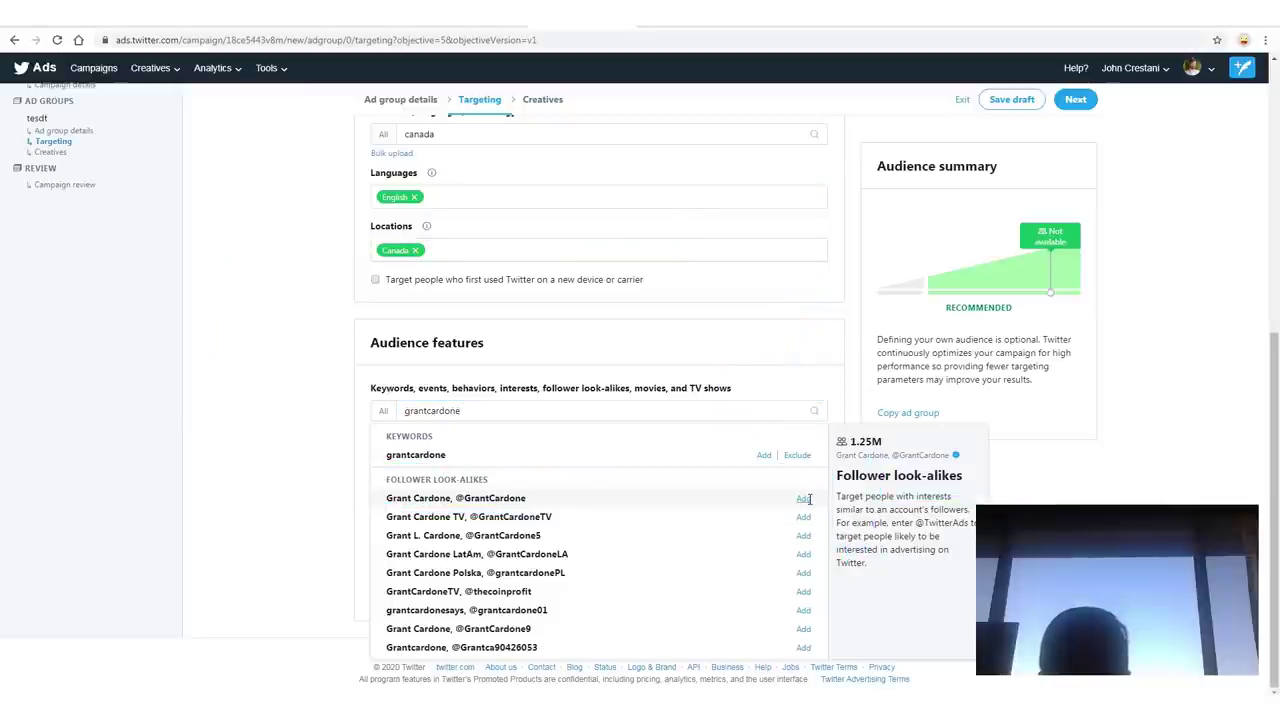
left_click(806, 498)
left_click(340, 517)
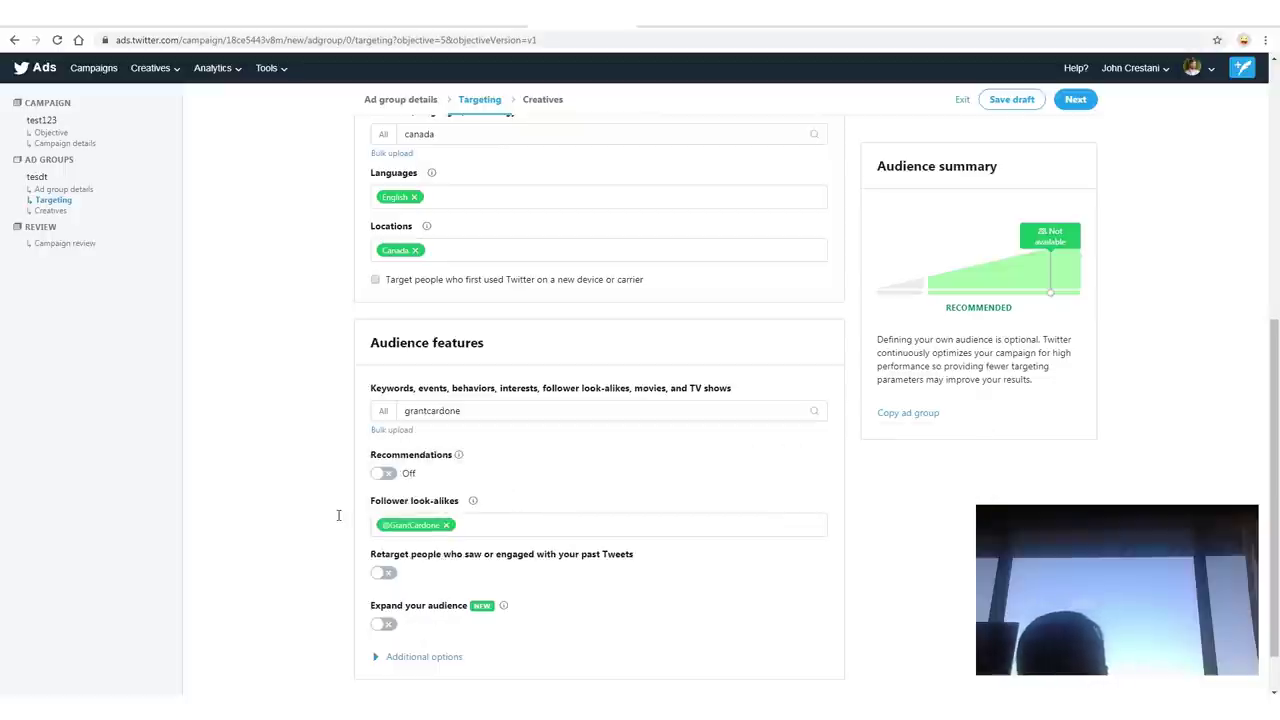
Leave recommendations, retargeting and audience expansion off, and continue to the ad group's creatives.
scroll(340, 517, "down", 1)
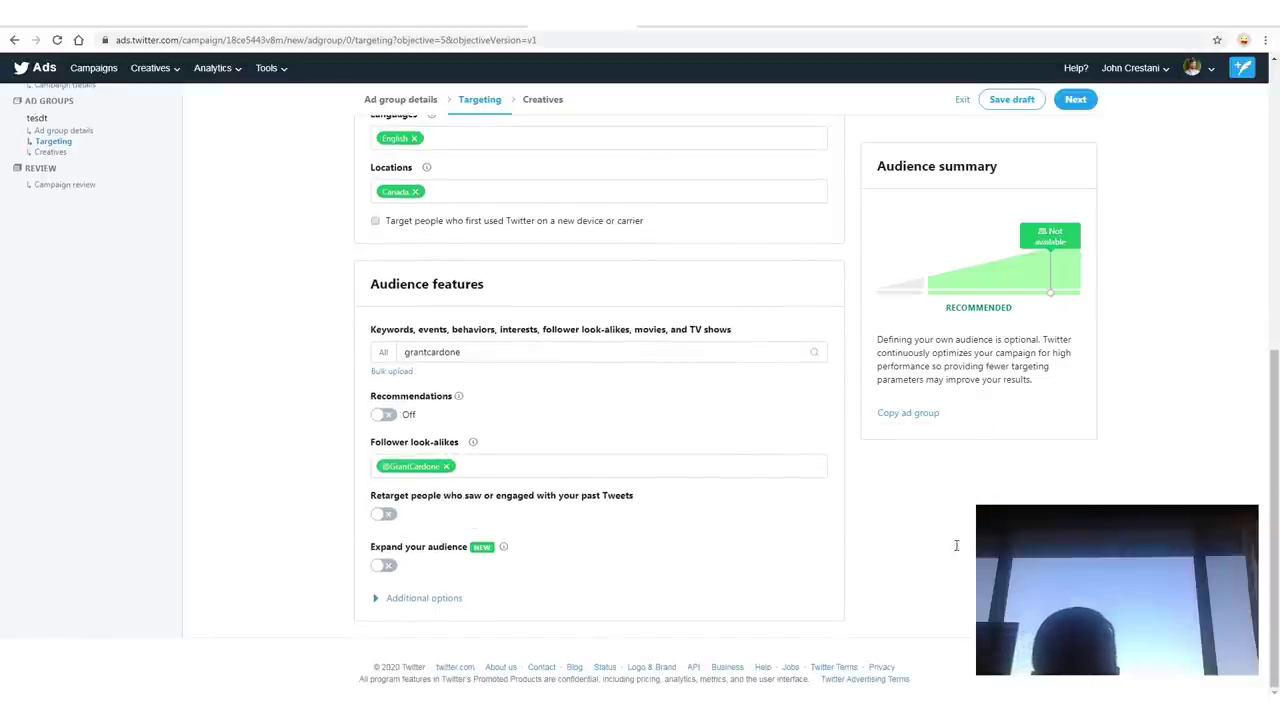
mouse_move(956, 545)
left_mouse_down()
mouse_move(1040, 204)
mouse_move(1032, 140)
mouse_move(1114, 160)
mouse_move(1053, 133)
left_mouse_up()
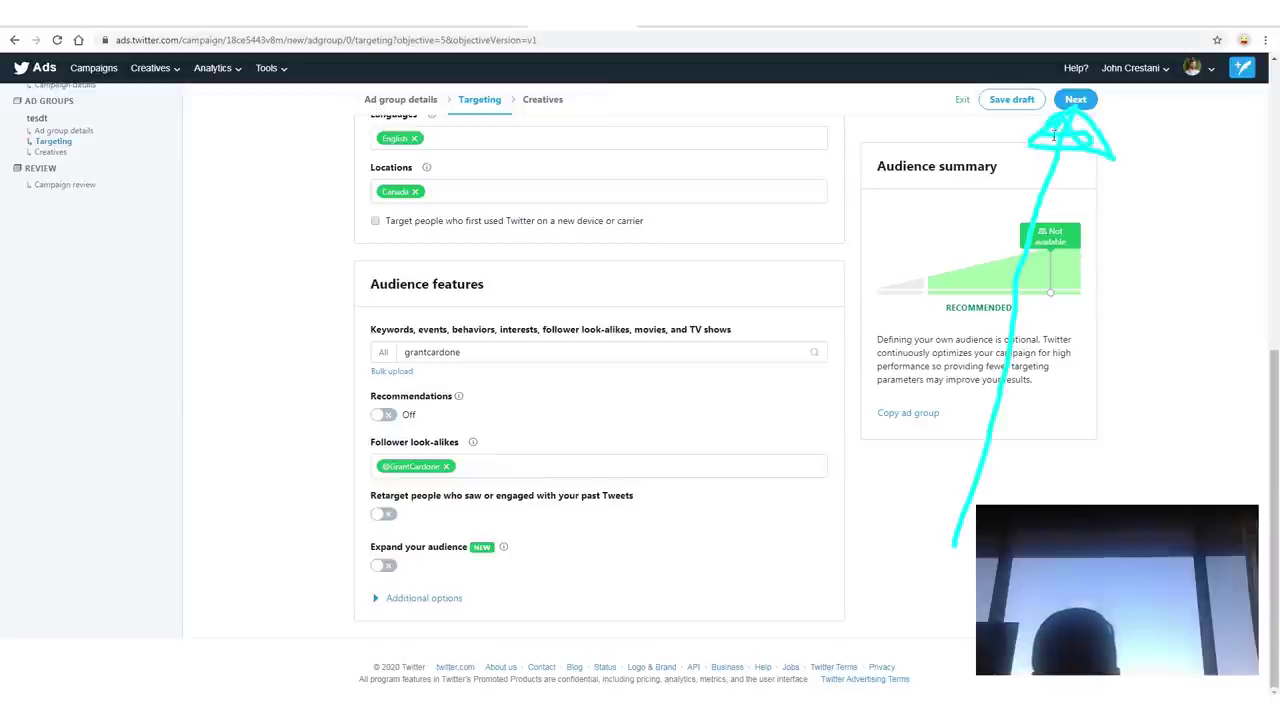
mouse_move(413, 230)
left_mouse_down()
mouse_move(958, 125)
mouse_move(983, 160)
left_mouse_up()
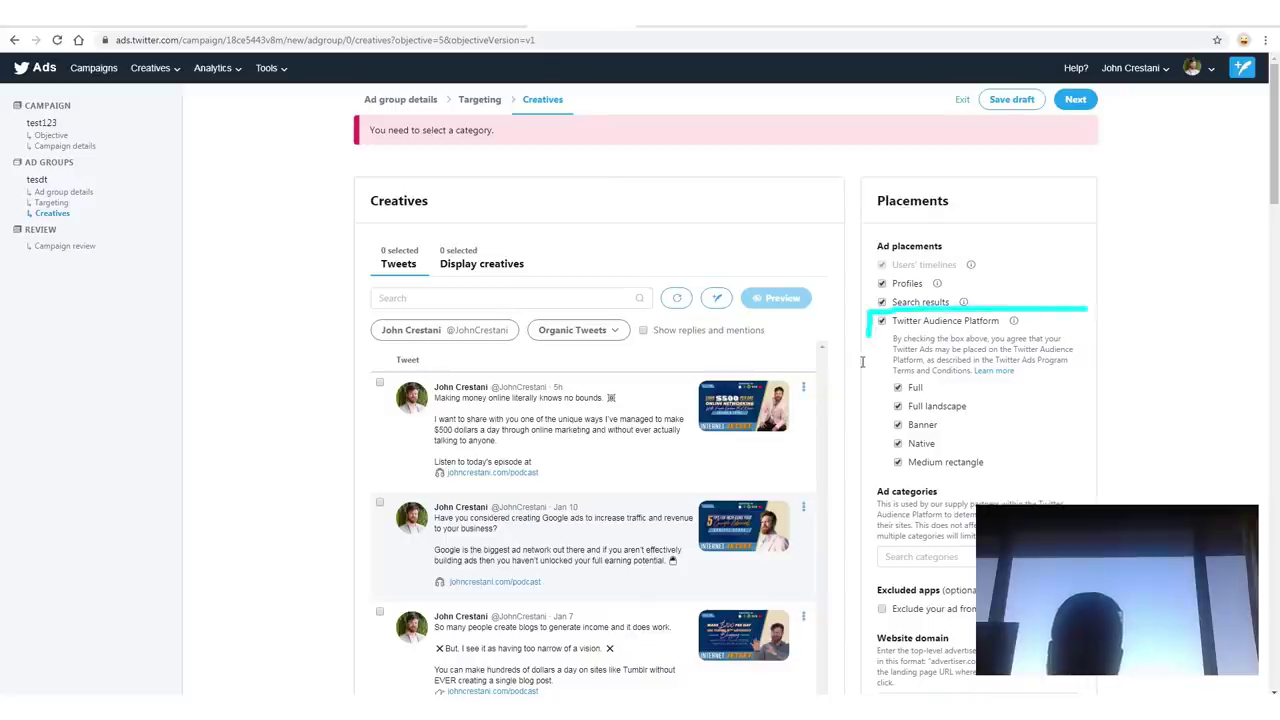
Exclude the Twitter Audience Platform from the ad placements, keeping profiles and search results.
mouse_move(862, 362)
left_mouse_down()
mouse_move(858, 495)
mouse_move(1064, 334)
left_mouse_up()
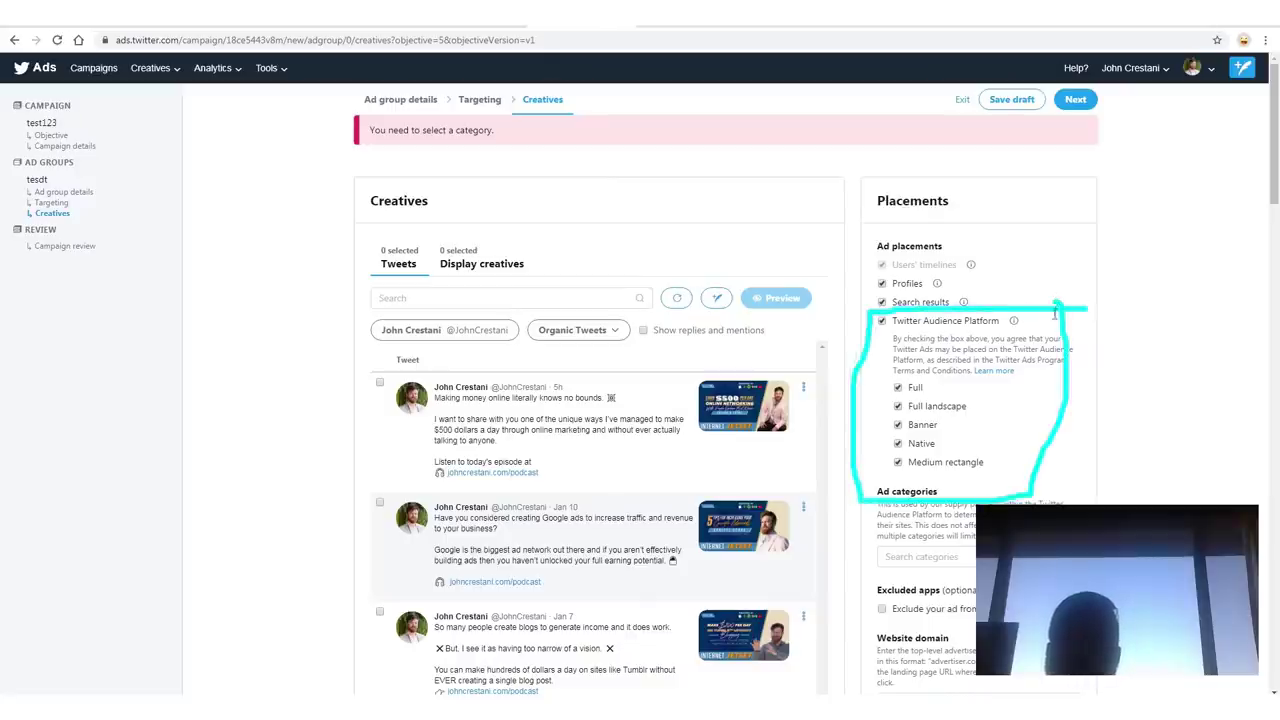
mouse_move(1009, 301)
left_mouse_down()
mouse_move(1049, 362)
mouse_move(1006, 390)
left_mouse_up()
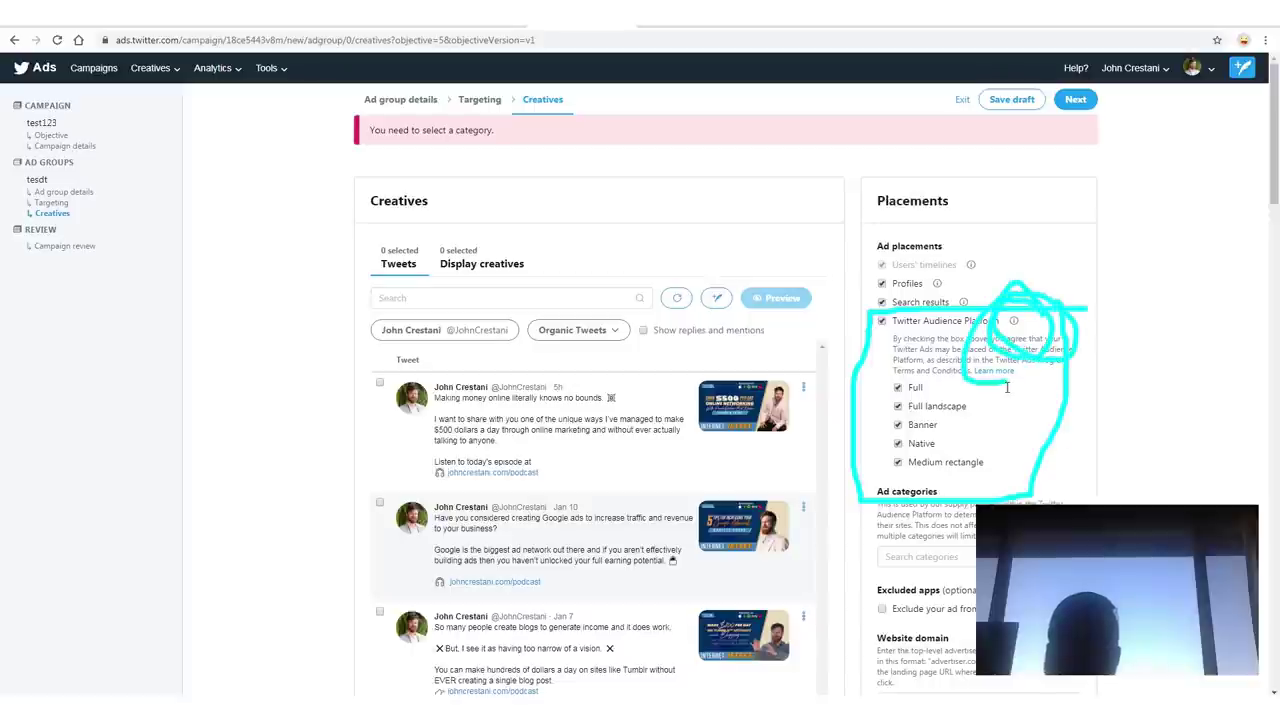
key("Escape")
left_click(884, 321)
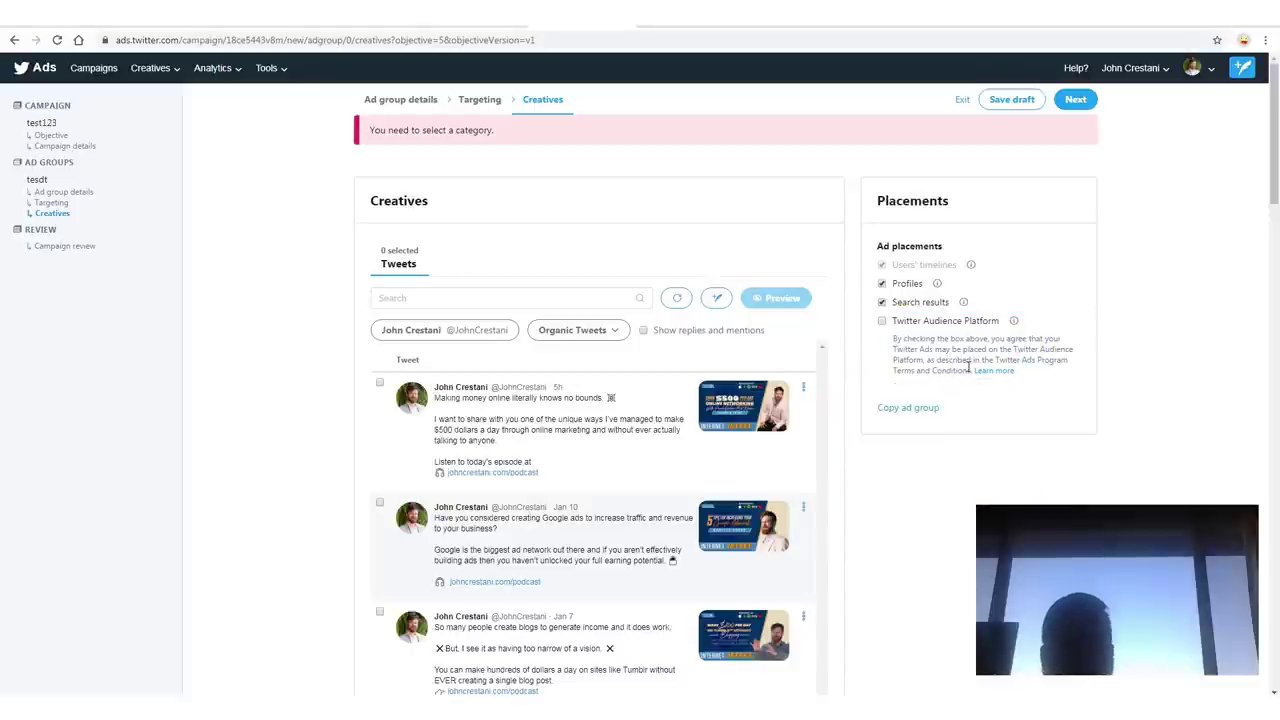
mouse_move(862, 226)
left_mouse_down()
mouse_move(864, 318)
mouse_move(1020, 254)
mouse_move(842, 235)
left_mouse_up()
key("Escape")
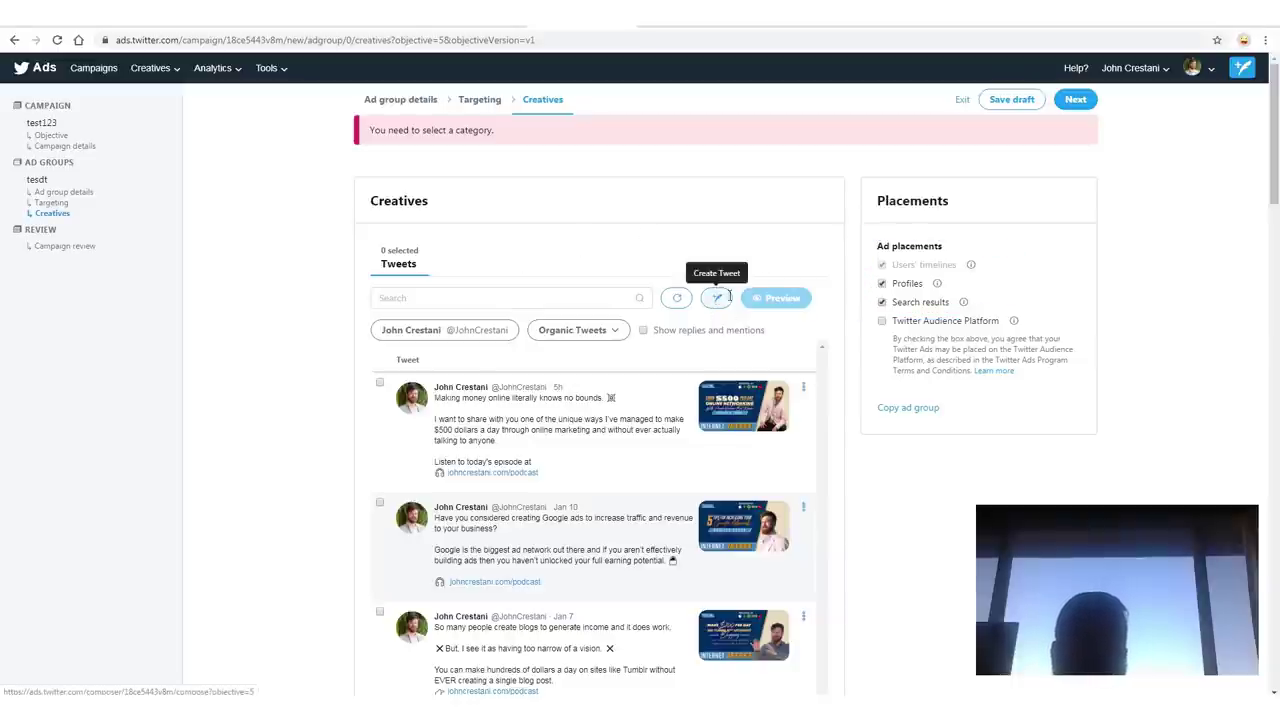
Filter the creatives to Promoted-only Tweets and examine the existing "16 Legitimate Ways to Make Money at Home" tweet as an example.
left_click_drag(764, 269, 702, 271)
mouse_move(728, 316)
left_mouse_down()
mouse_move(680, 262)
mouse_move(725, 338)
mouse_move(690, 280)
mouse_move(795, 327)
left_mouse_up()
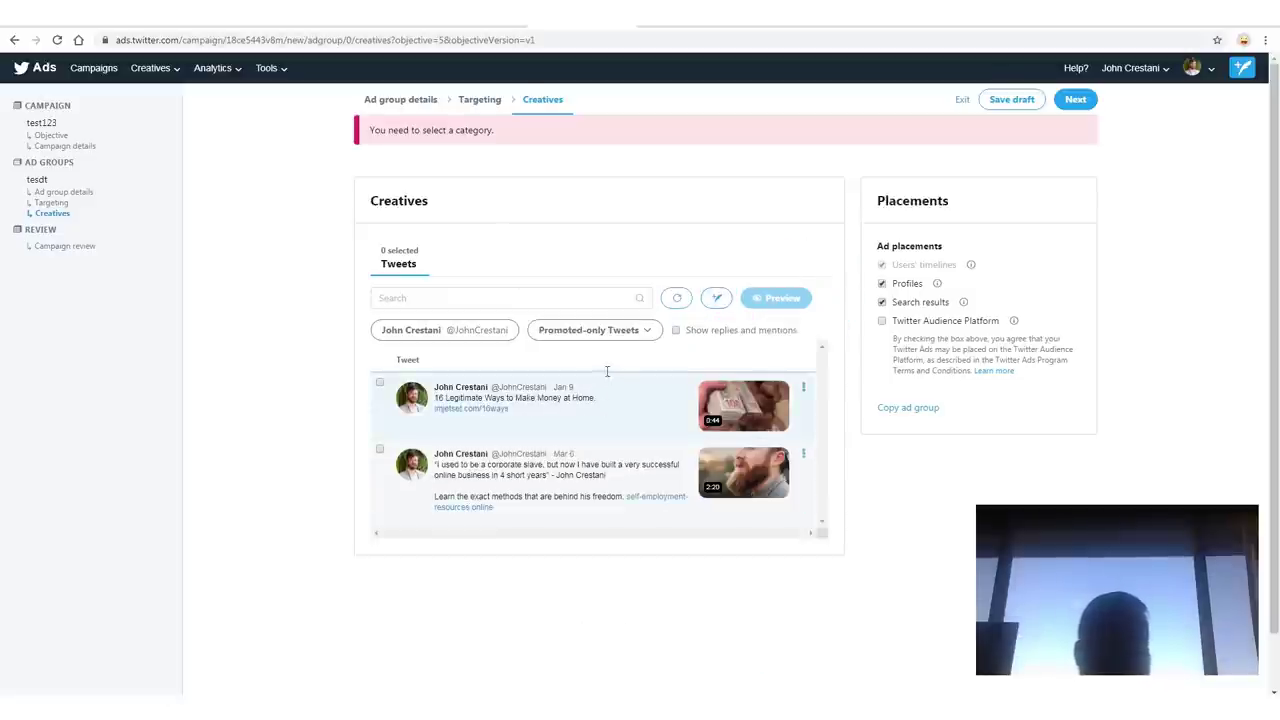
left_click_drag(606, 371, 403, 358)
mouse_move(370, 425)
left_mouse_down()
mouse_move(540, 432)
mouse_move(630, 345)
mouse_move(372, 372)
left_mouse_up()
left_click_drag(432, 408, 613, 428)
left_click_drag(453, 421, 577, 427)
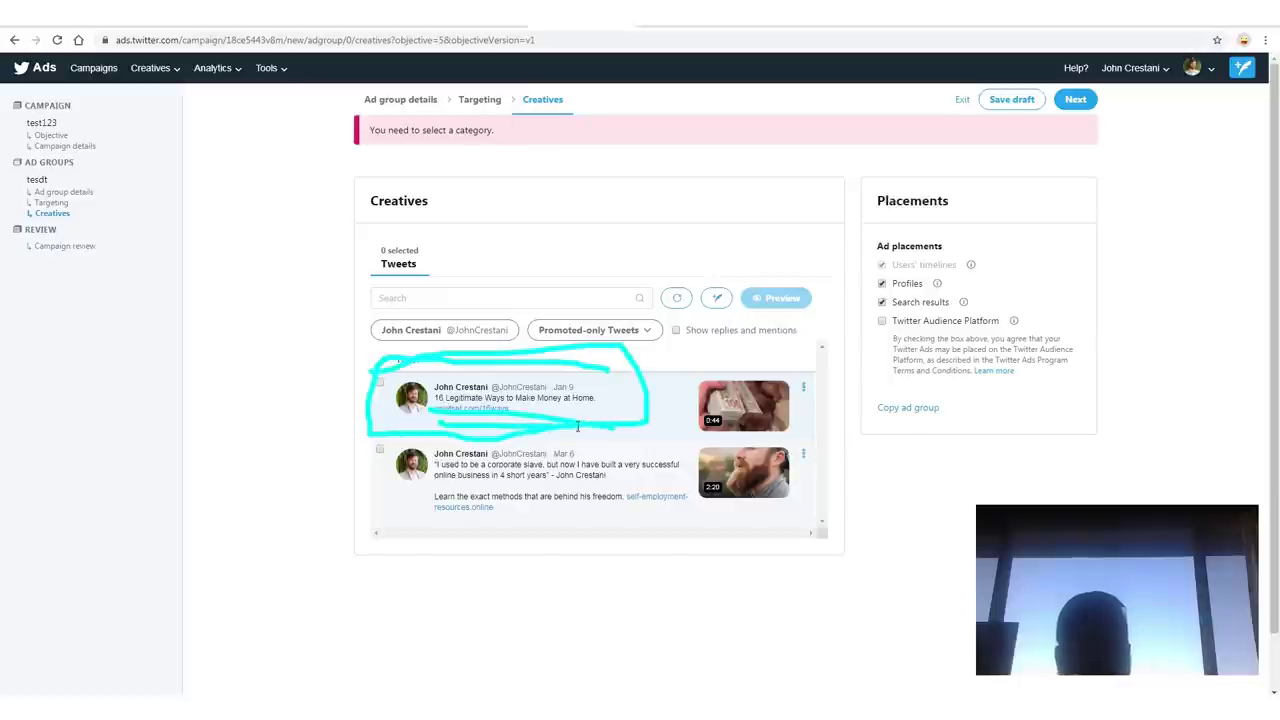
key("Escape")
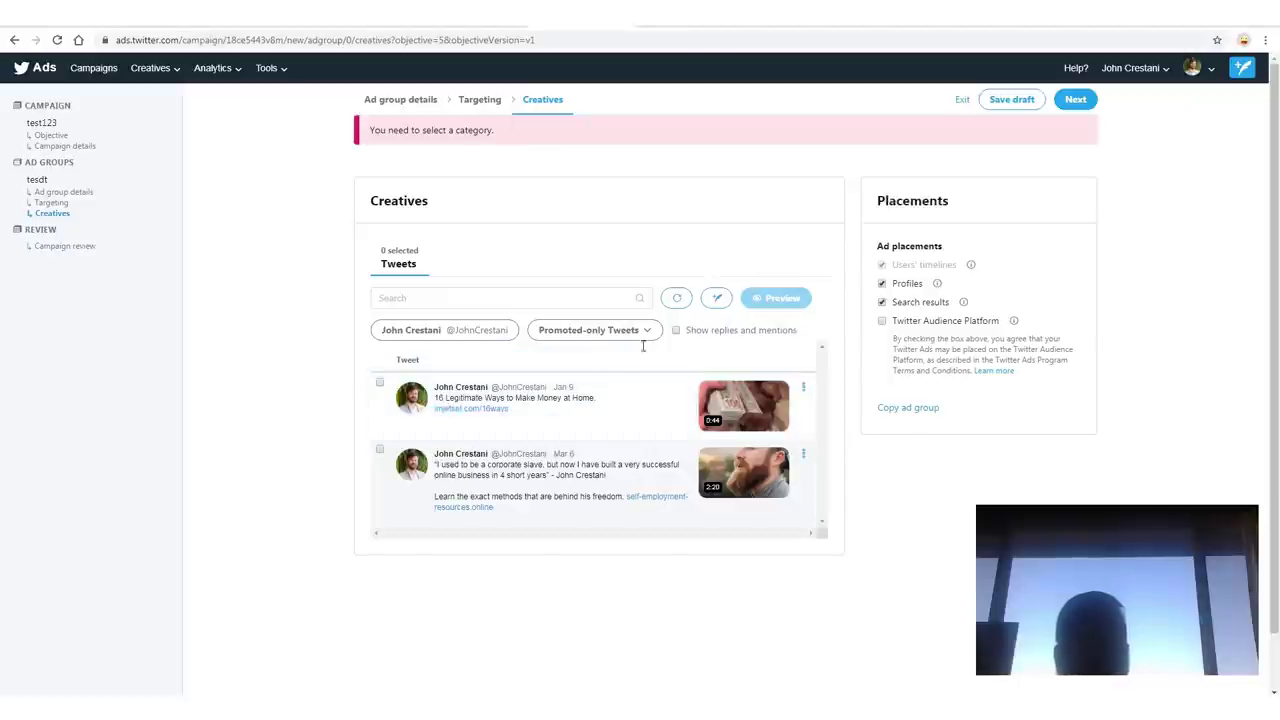
Start a new promoted-only tweet and copy in the ClickFunnels page's headline, "16 Legitimate Ways to Make Money at Home".
mouse_move(744, 268)
left_mouse_down()
mouse_move(662, 330)
mouse_move(752, 312)
mouse_move(718, 302)
left_mouse_up()
key("Escape")
left_click(717, 299)
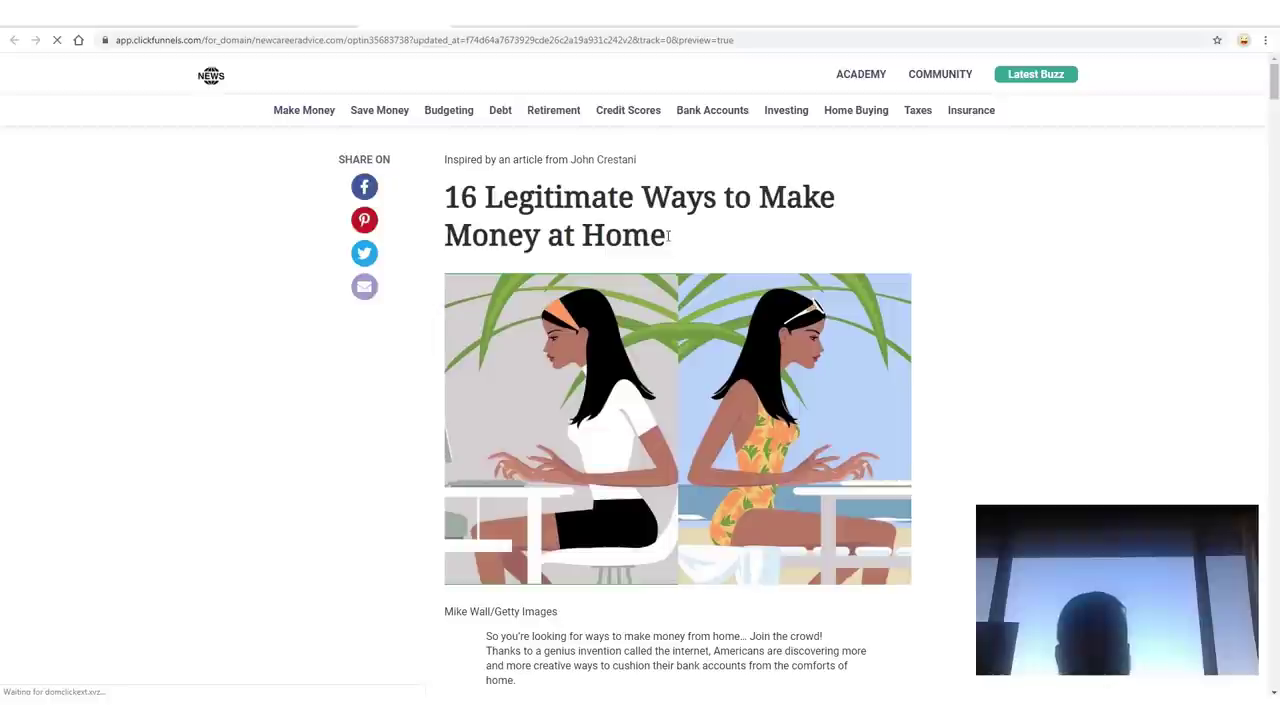
left_click_drag(665, 240, 446, 195)
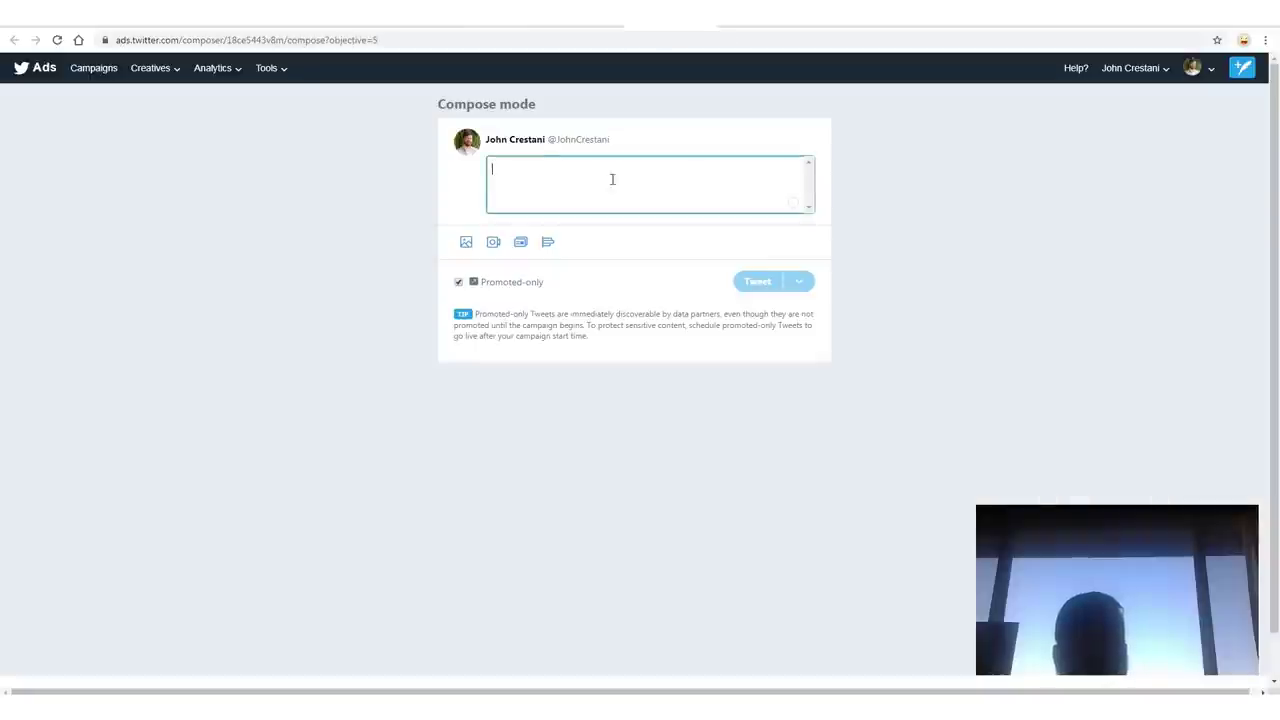
type("16 Legitimate Ways to Make Money at Home")
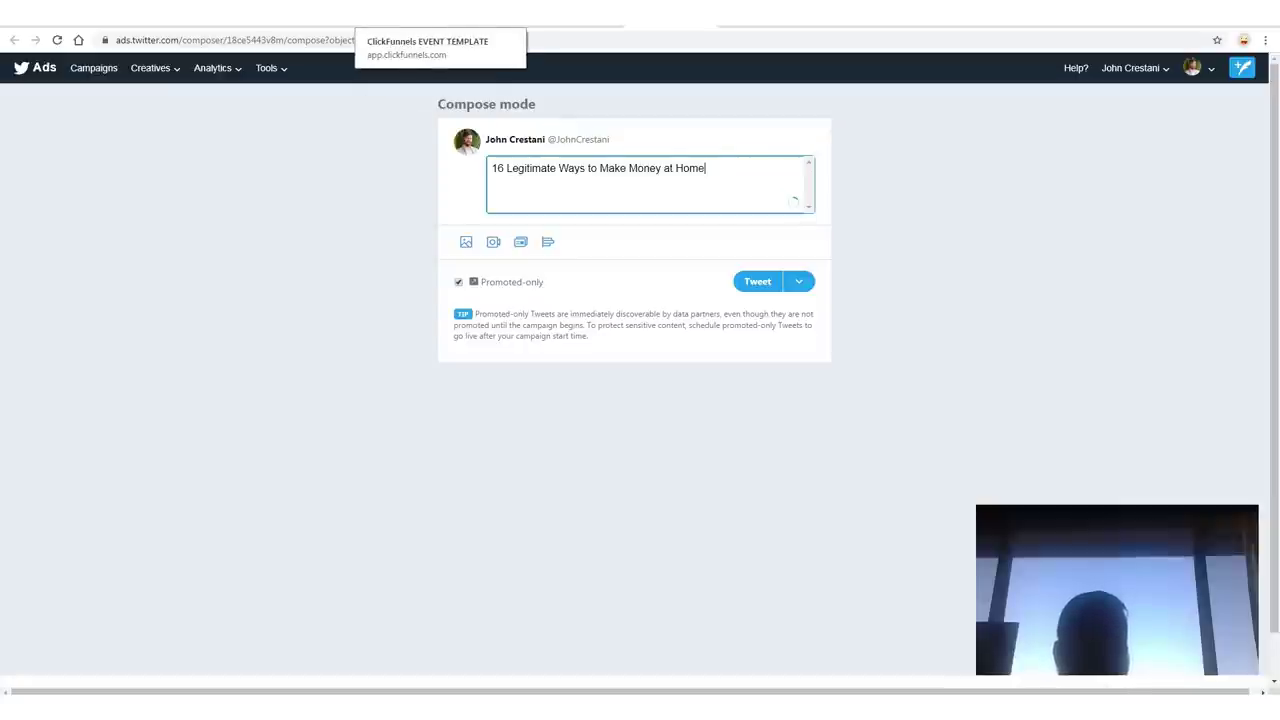
left_click(267, 682)
right_click(236, 448)
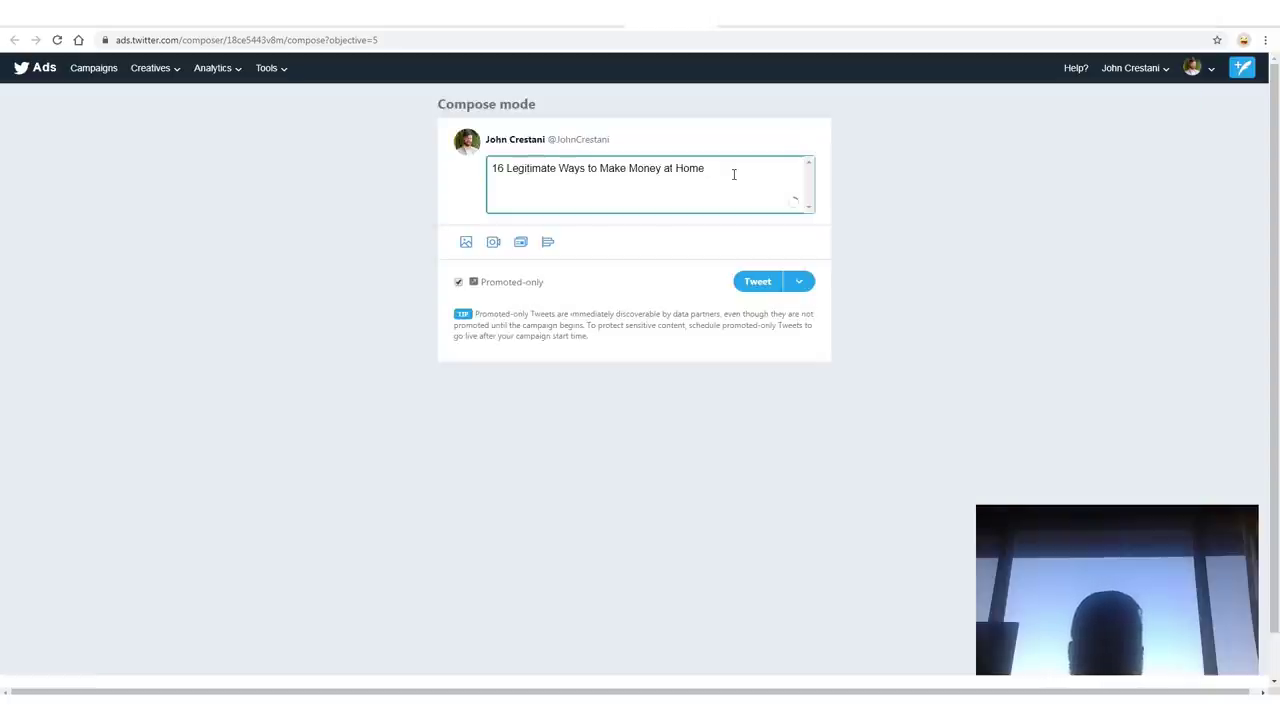
key("Return")
type("https://newcareeradvice.com/bizopp-listiclefy1o235v")
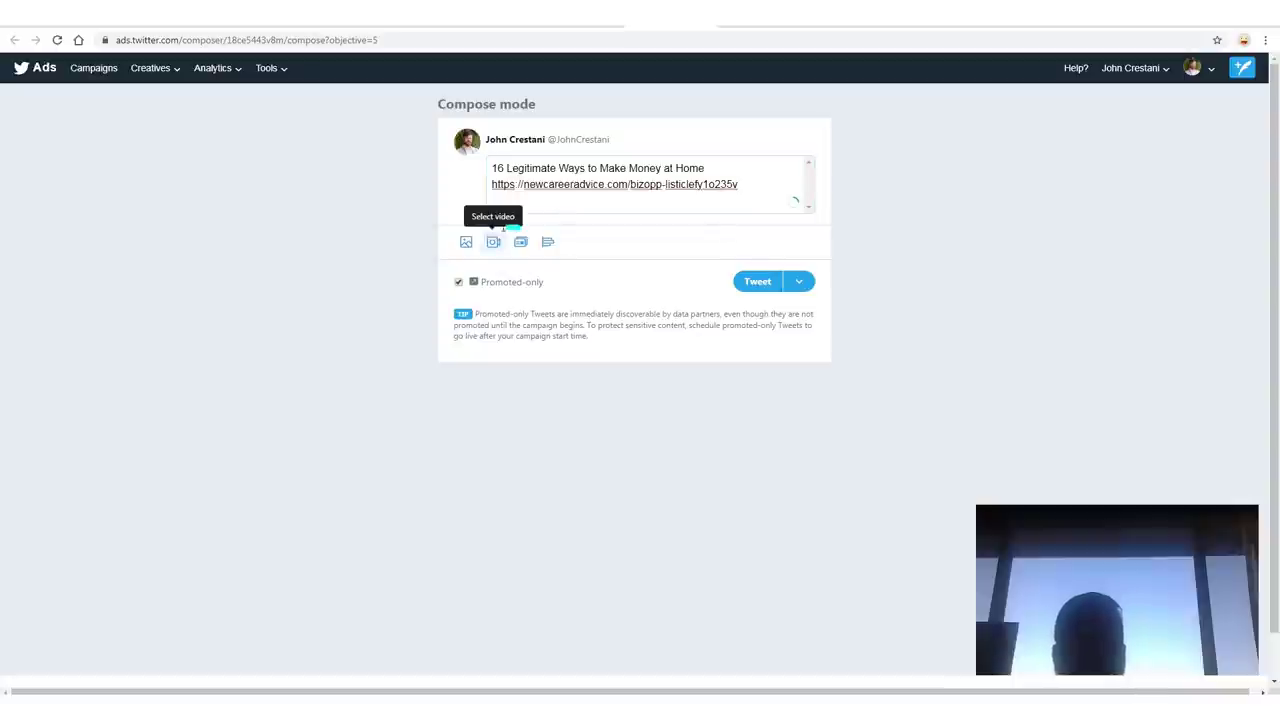
mouse_move(503, 228)
left_mouse_down()
mouse_move(546, 249)
mouse_move(520, 224)
left_mouse_up()
left_click_drag(690, 500, 591, 311)
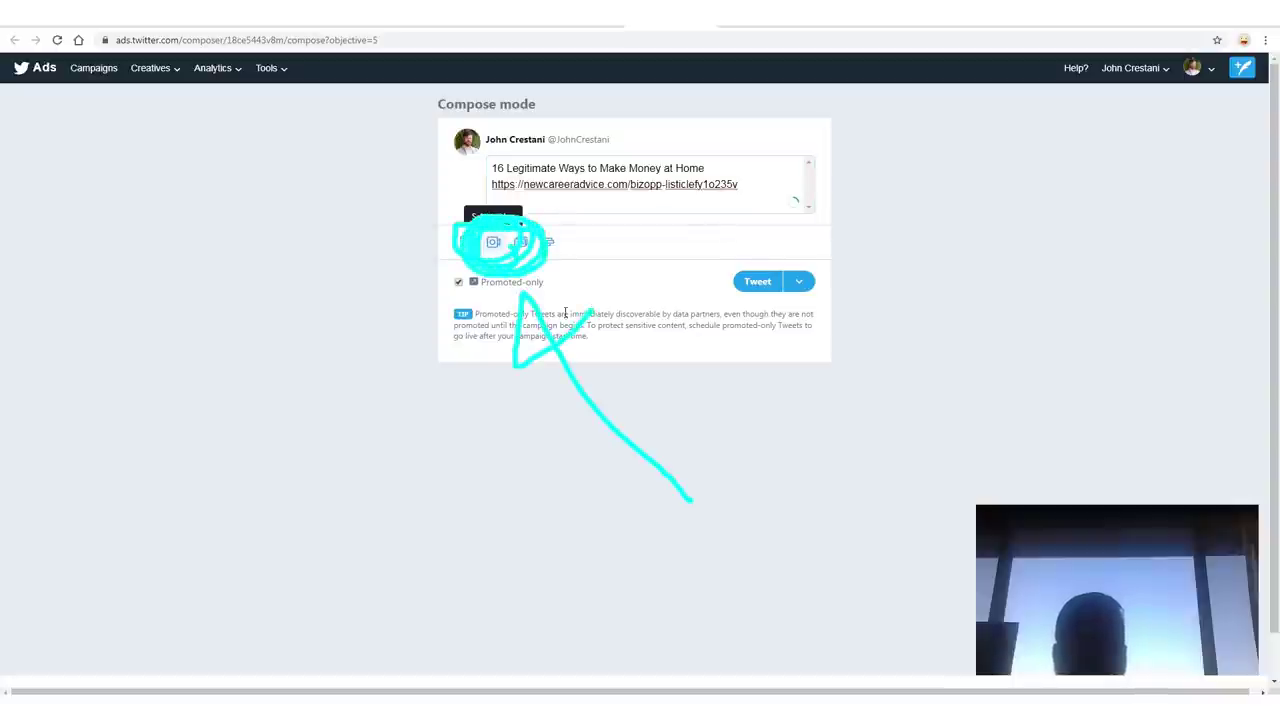
Switch to the Google Docs message swipes document and open the linked Twitter video #2 file, tweetvid2.mp4.
key("Escape")
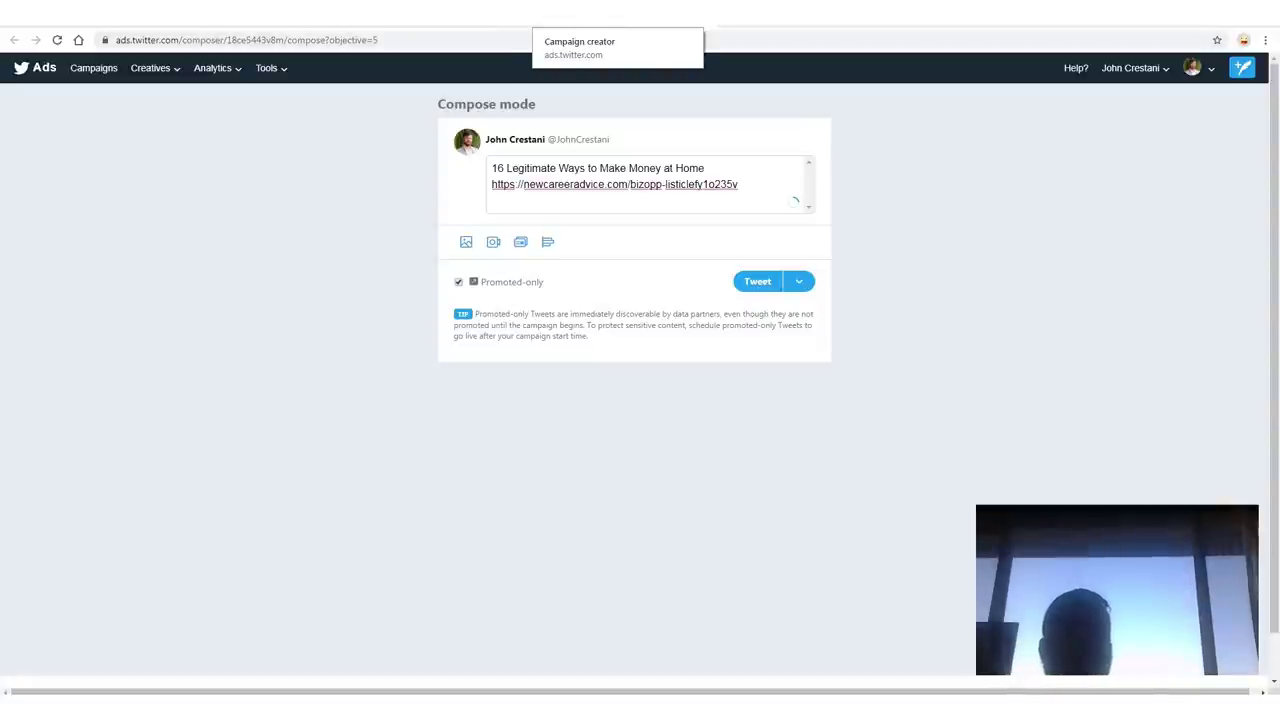
left_click(160, 18)
left_click(526, 546)
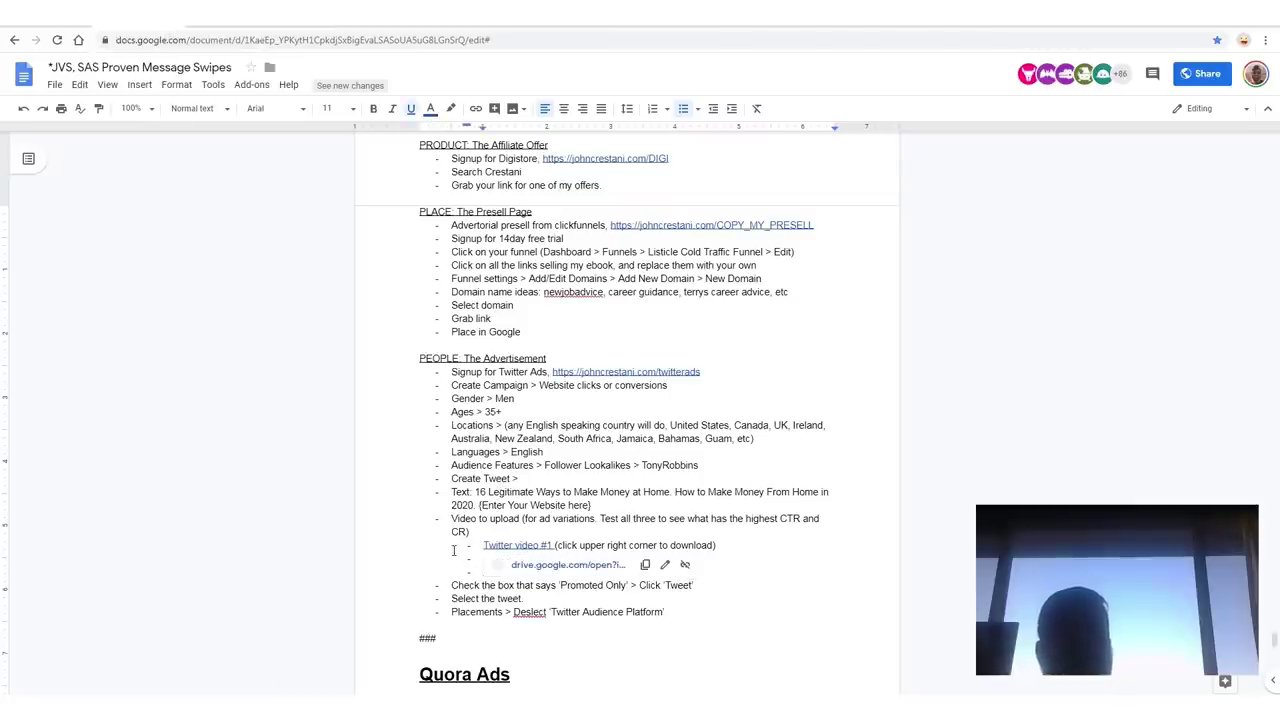
left_click(474, 573)
left_click(538, 571)
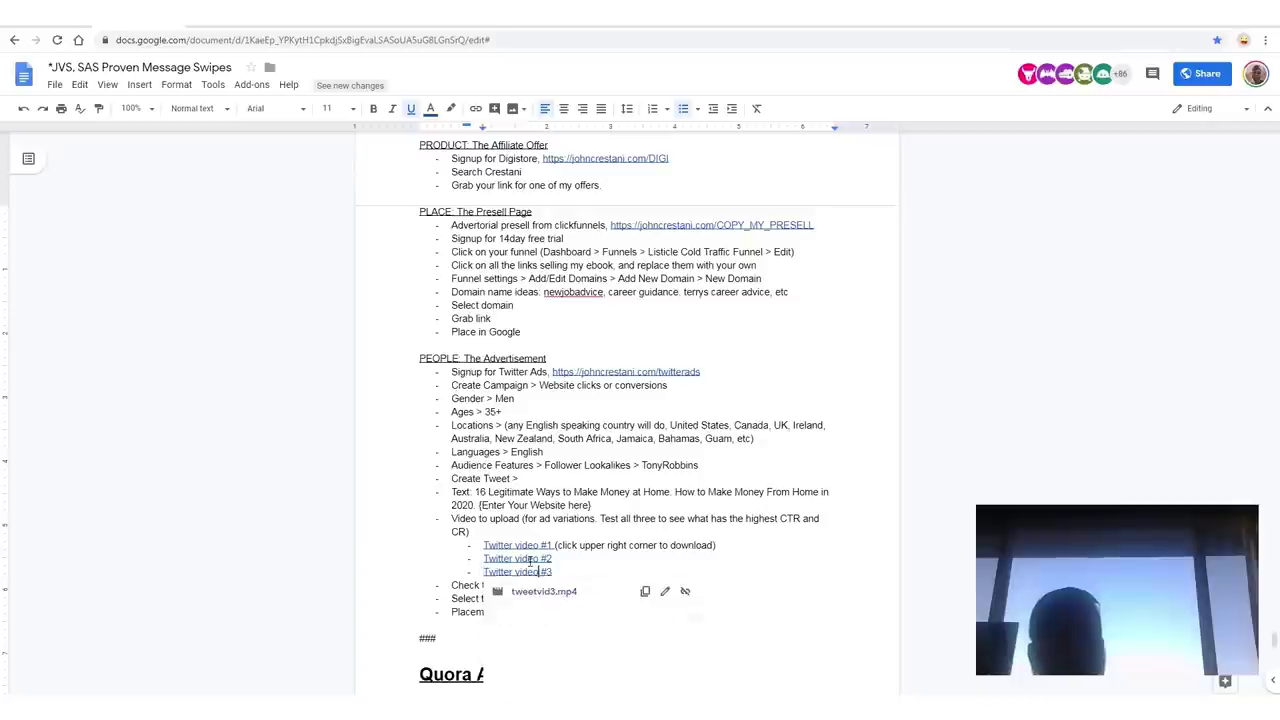
left_click(524, 559)
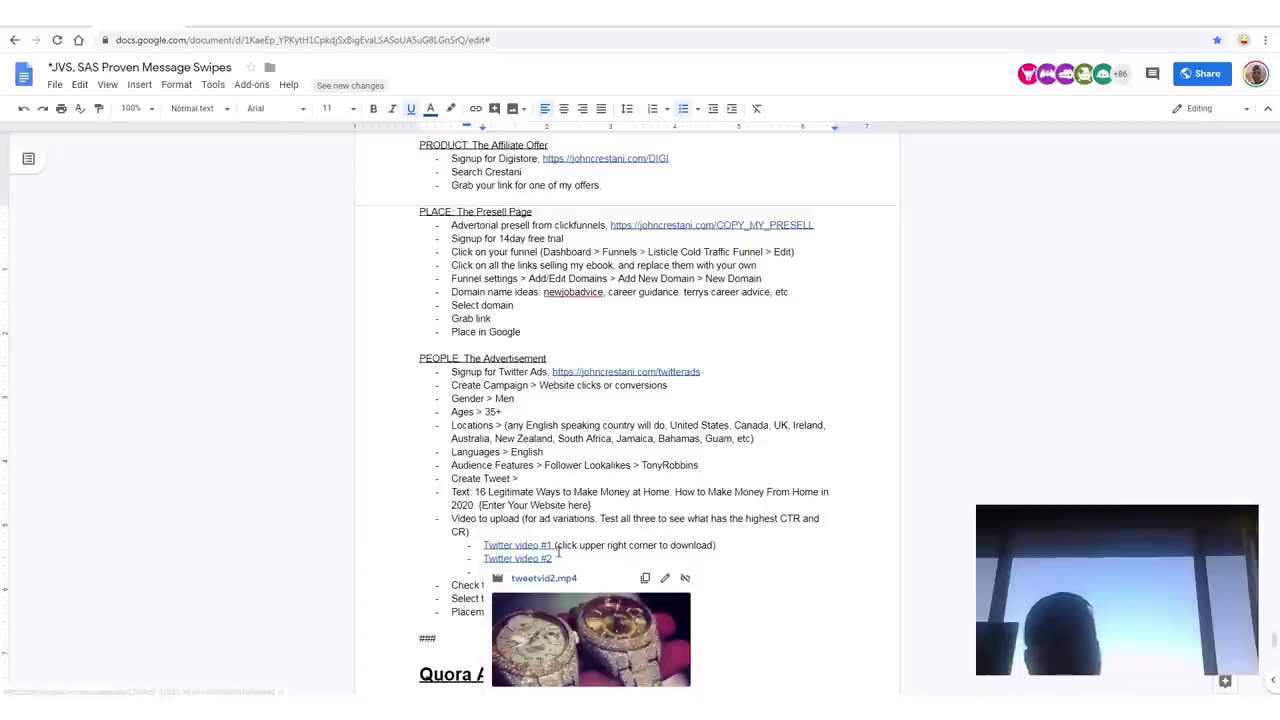
left_click(540, 577)
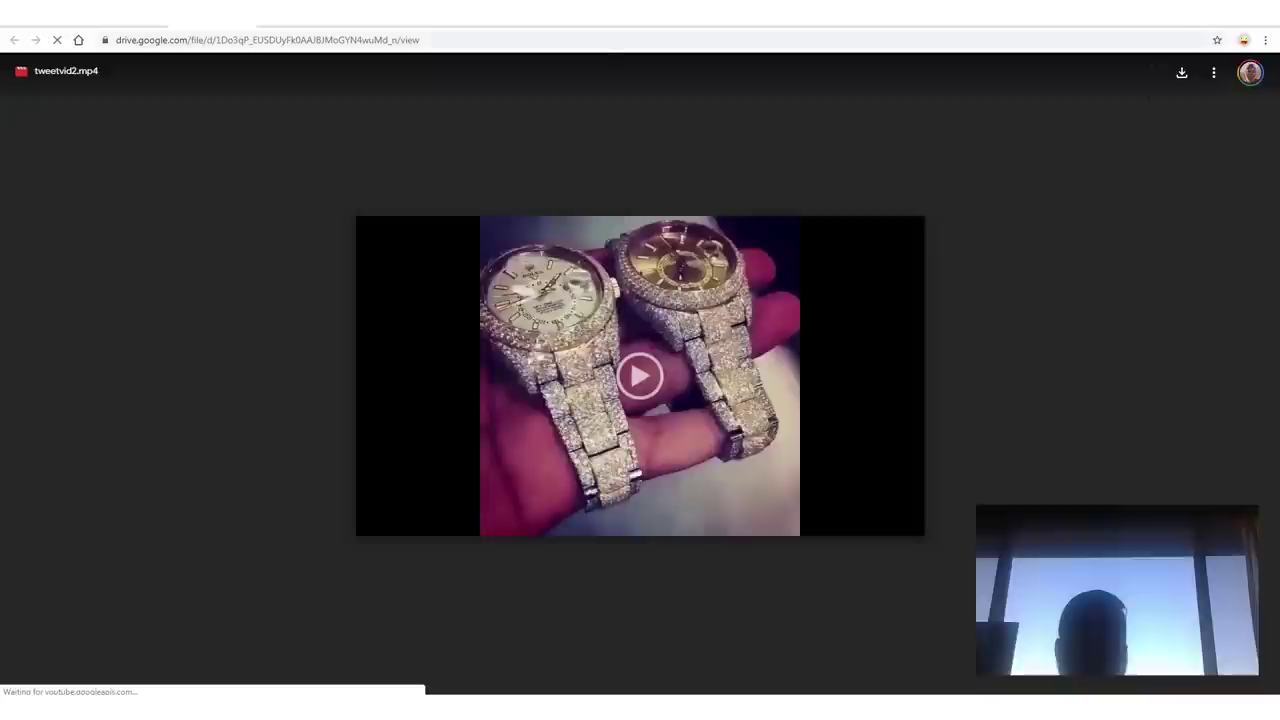
Download tweetvid2.mp4 from Google Drive and play its preview.
left_click_drag(1180, 48, 1220, 52)
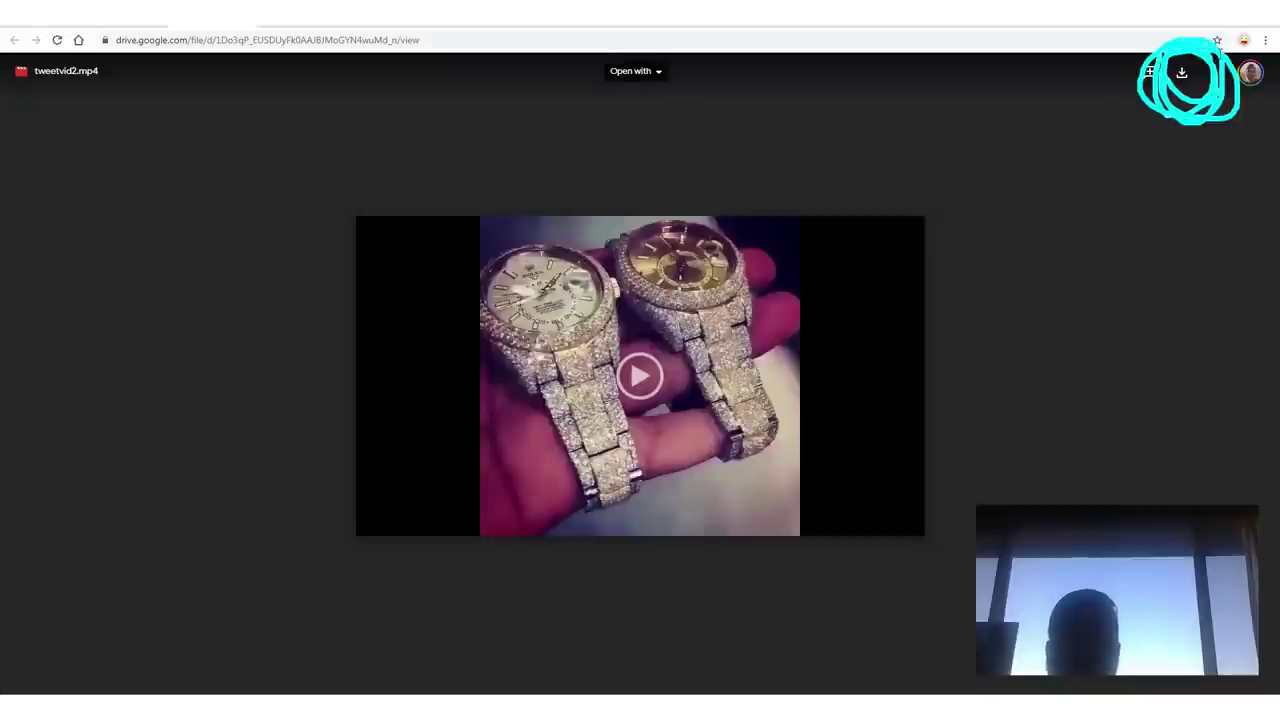
left_click_drag(293, 415, 877, 82)
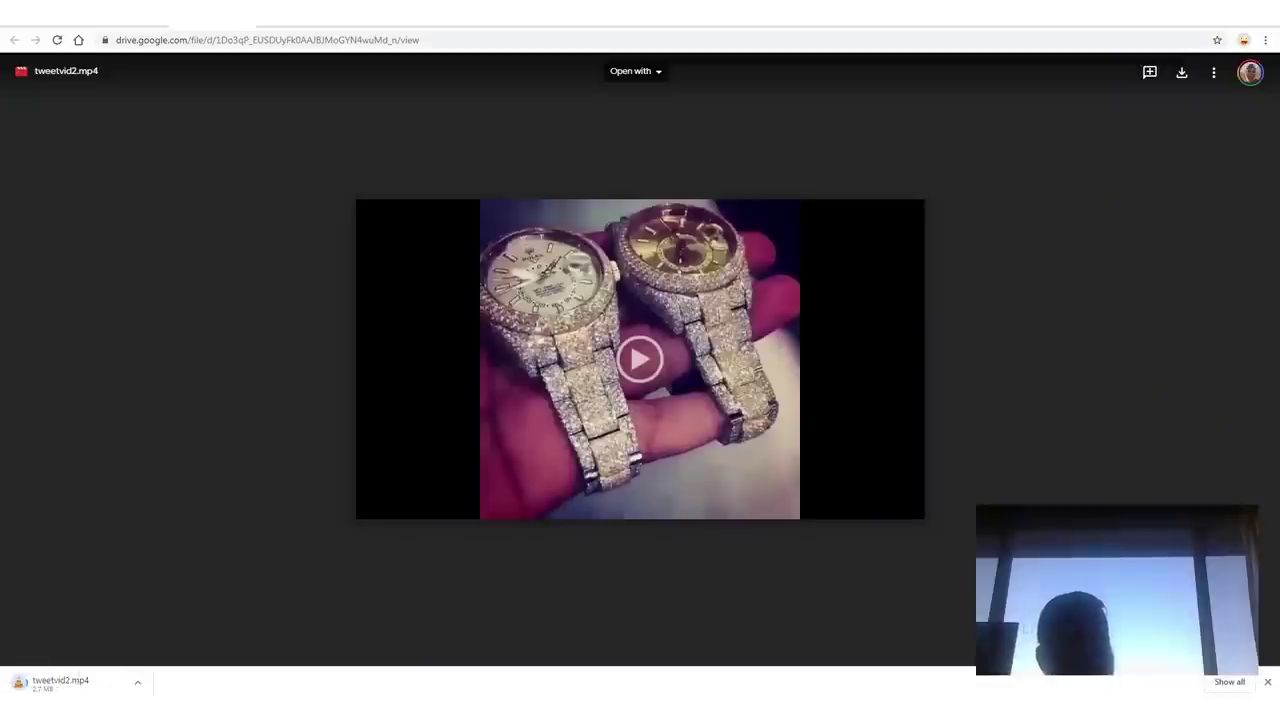
left_click(643, 357)
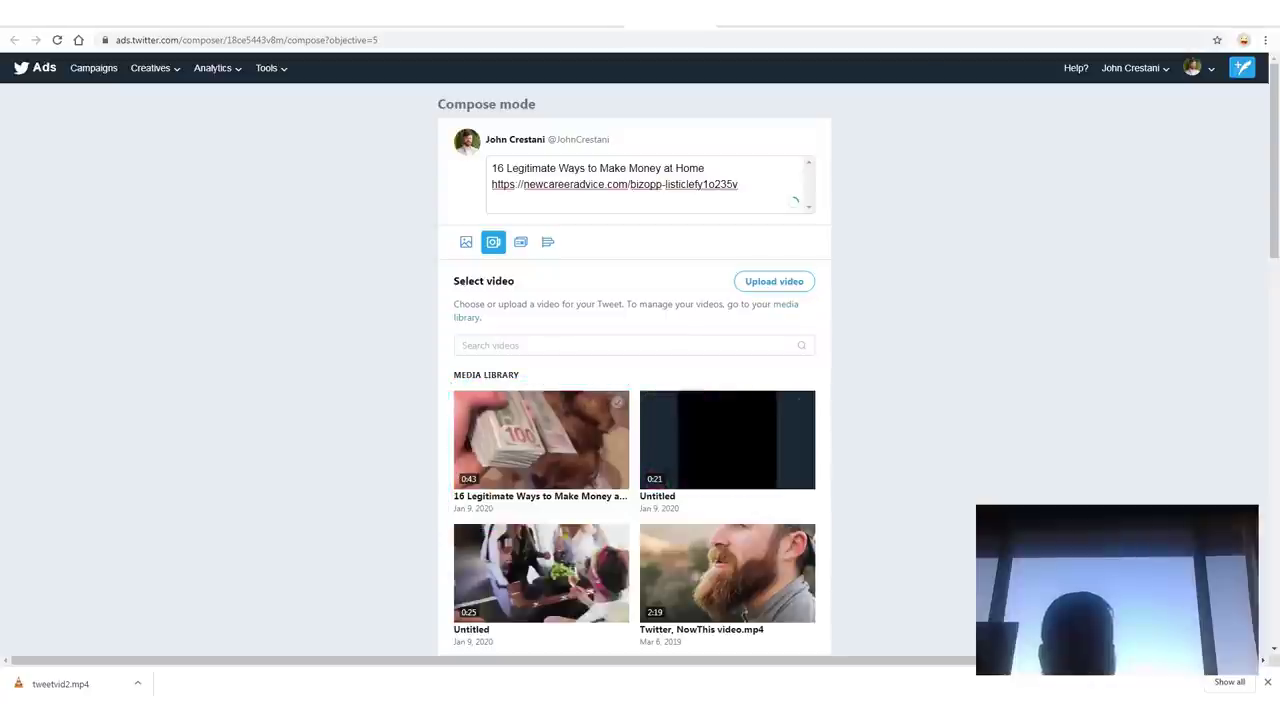
Attach the untitled 0:21 video from the Twitter Ads media library to the tweet and publish it as promoted-only.
left_click(733, 445)
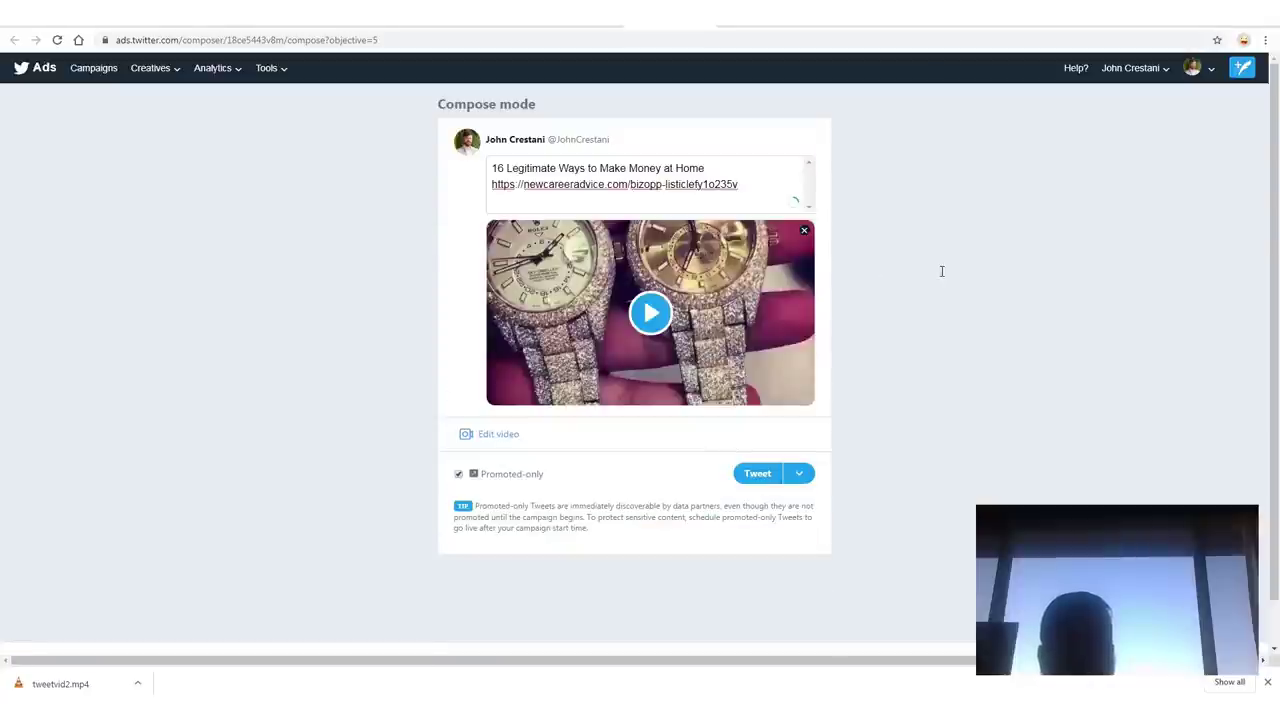
mouse_move(960, 125)
left_mouse_down()
mouse_move(320, 180)
mouse_move(298, 236)
left_mouse_up()
left_click(799, 473)
left_click(865, 446)
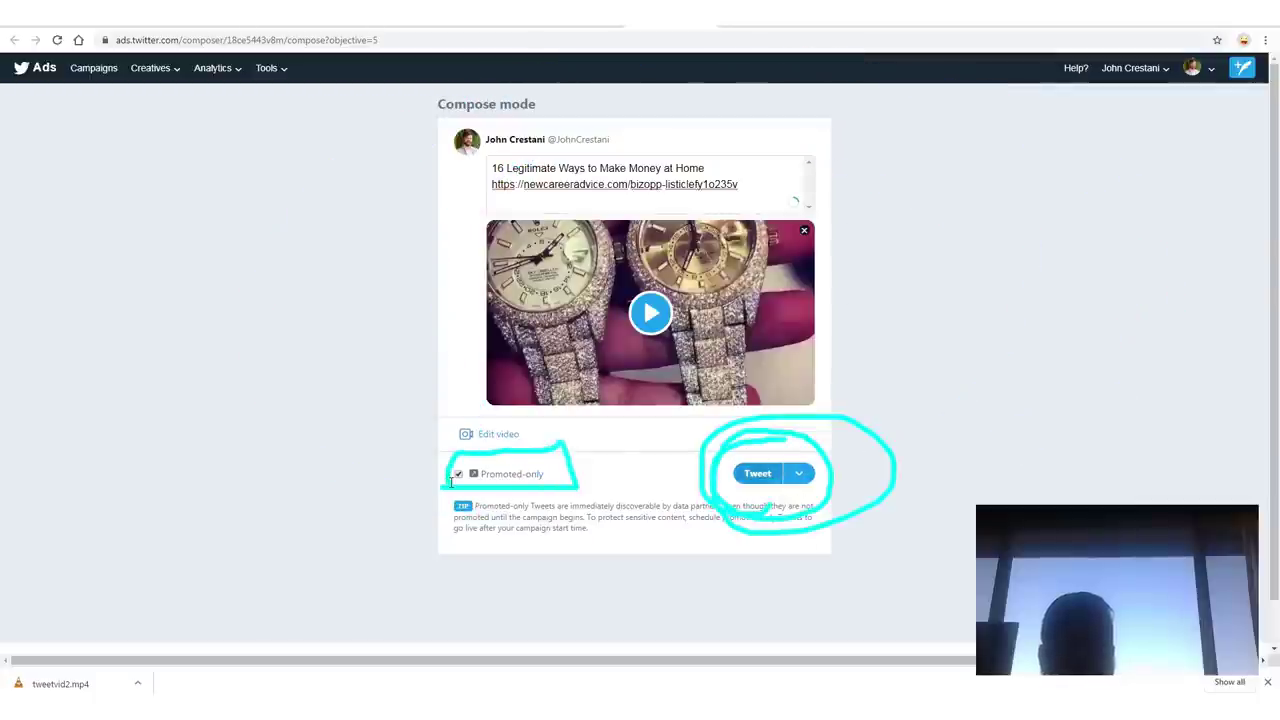
left_click(765, 477)
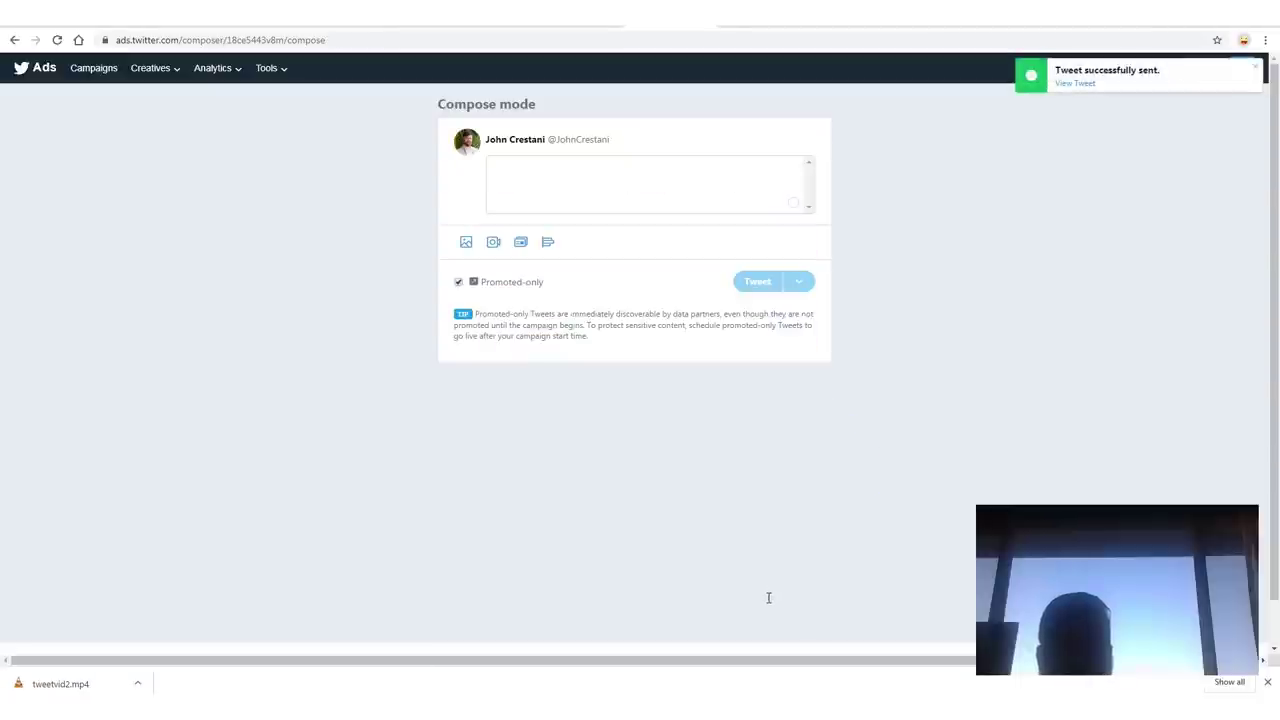
Return to the campaign's creatives and examine the tweet type filter options and the new tweet listed under Promoted-only Tweets.
scroll(838, 296, "up", 1)
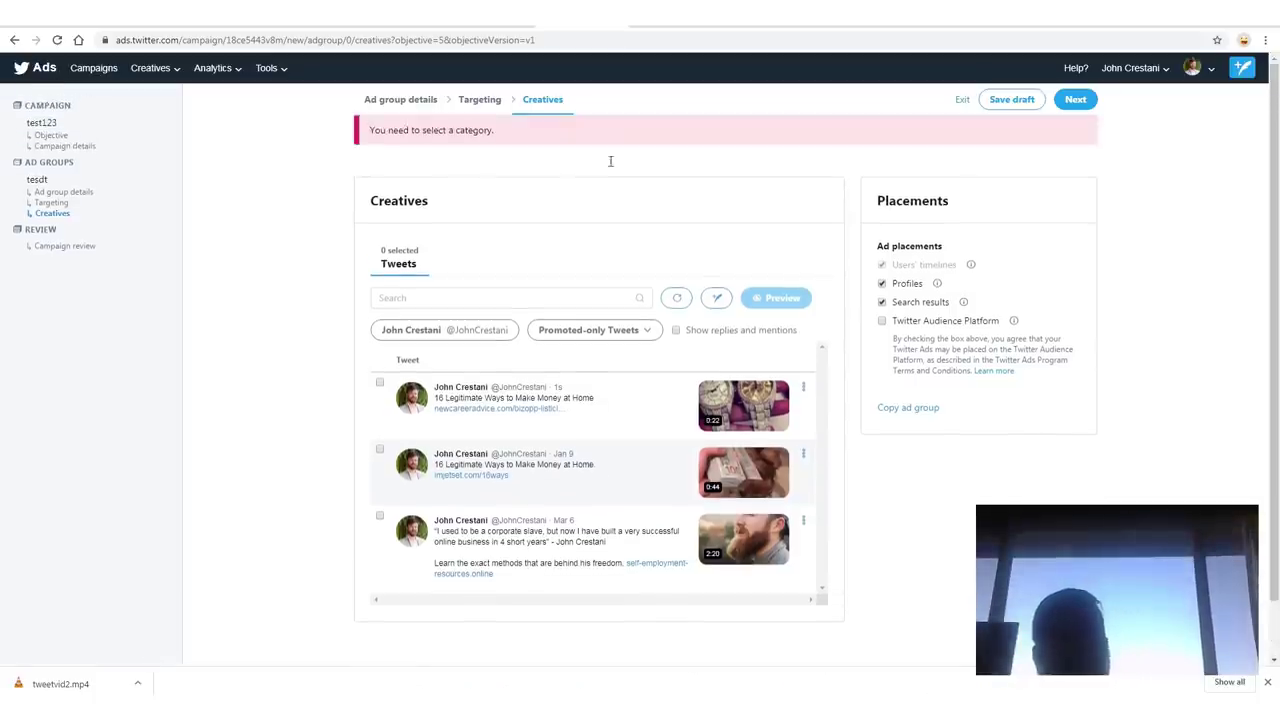
mouse_move(360, 365)
left_mouse_down()
mouse_move(354, 376)
mouse_move(646, 450)
mouse_move(813, 452)
left_mouse_up()
left_click_drag(820, 368, 373, 357)
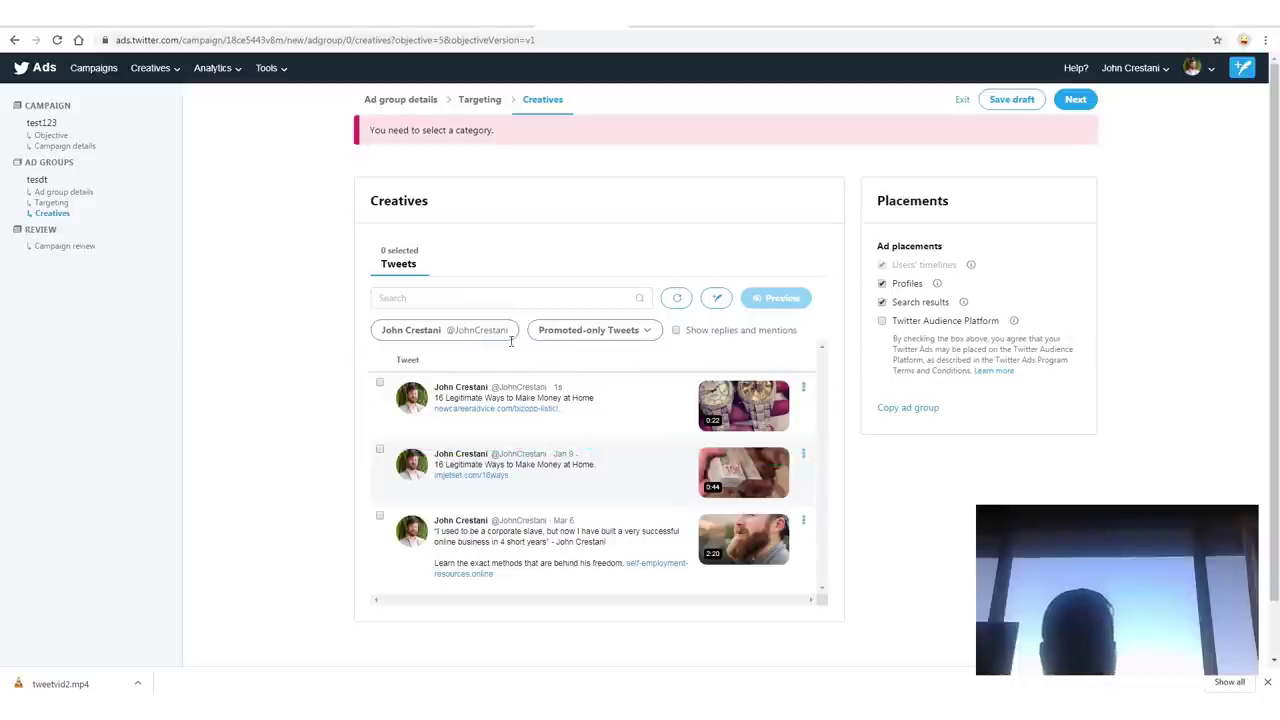
mouse_move(670, 313)
left_mouse_down()
mouse_move(530, 350)
mouse_move(672, 320)
left_mouse_up()
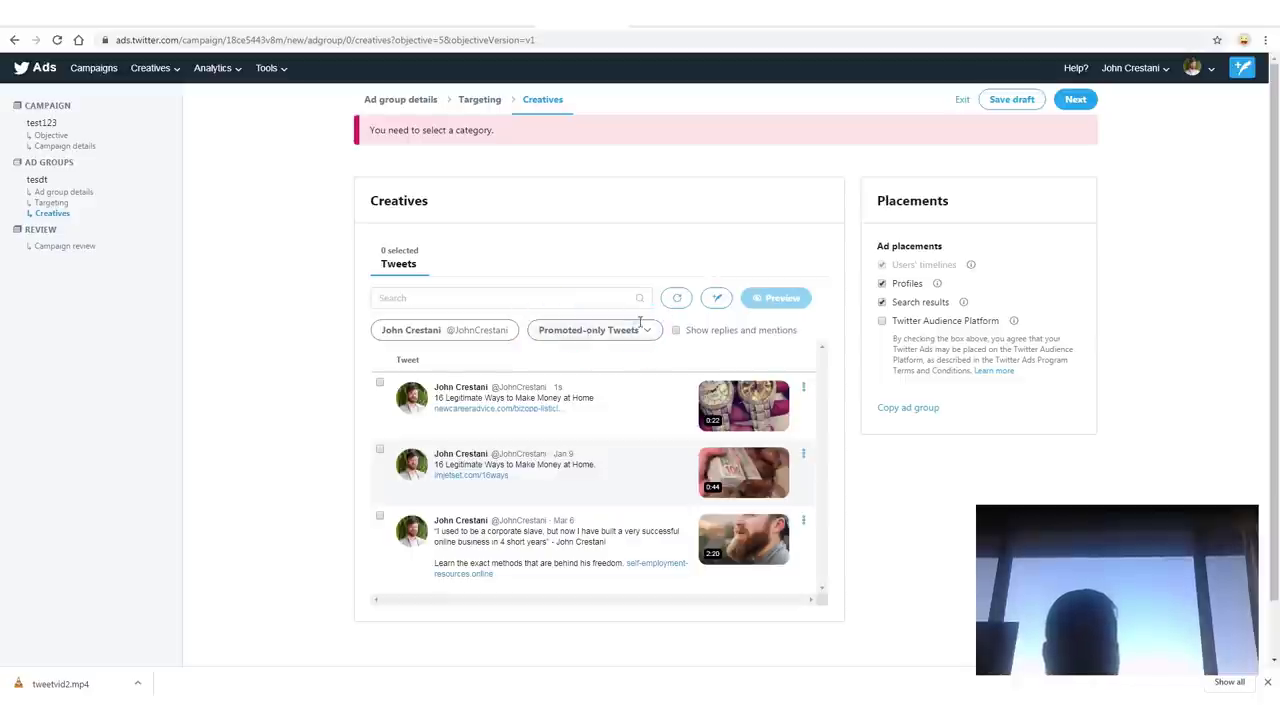
left_click(640, 330)
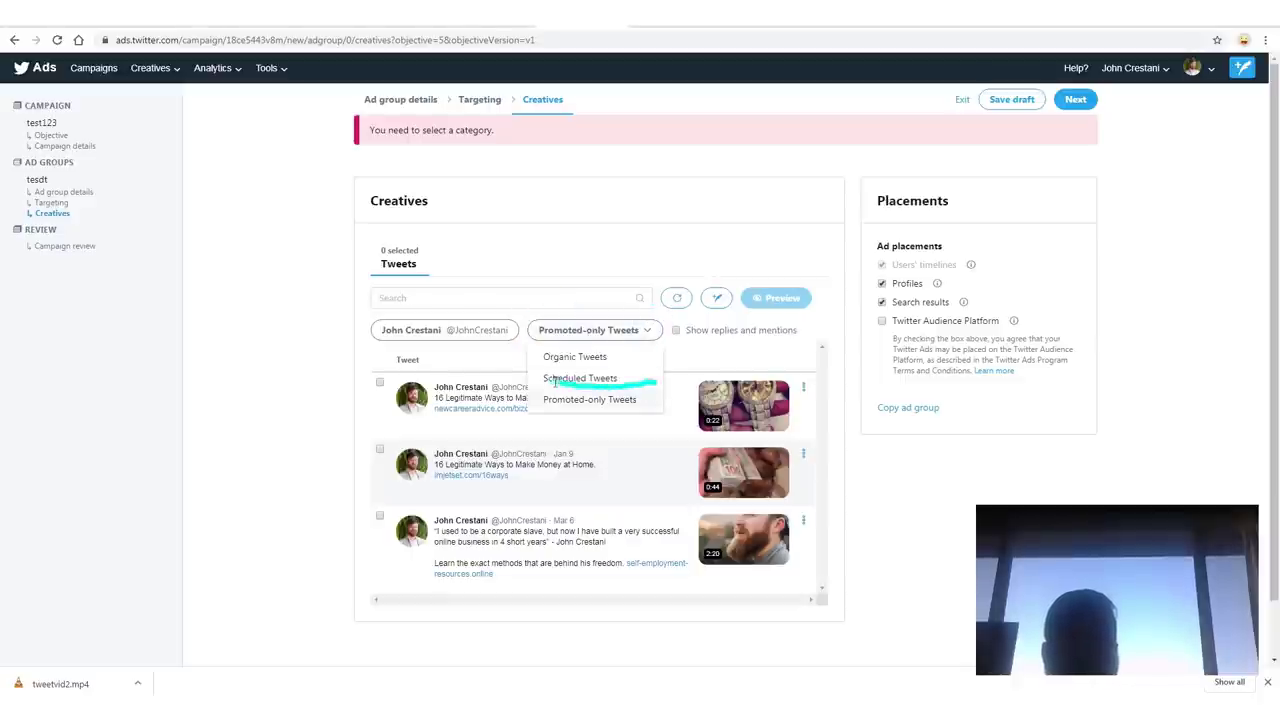
mouse_move(530, 413)
left_mouse_down()
mouse_move(666, 422)
mouse_move(631, 383)
left_mouse_up()
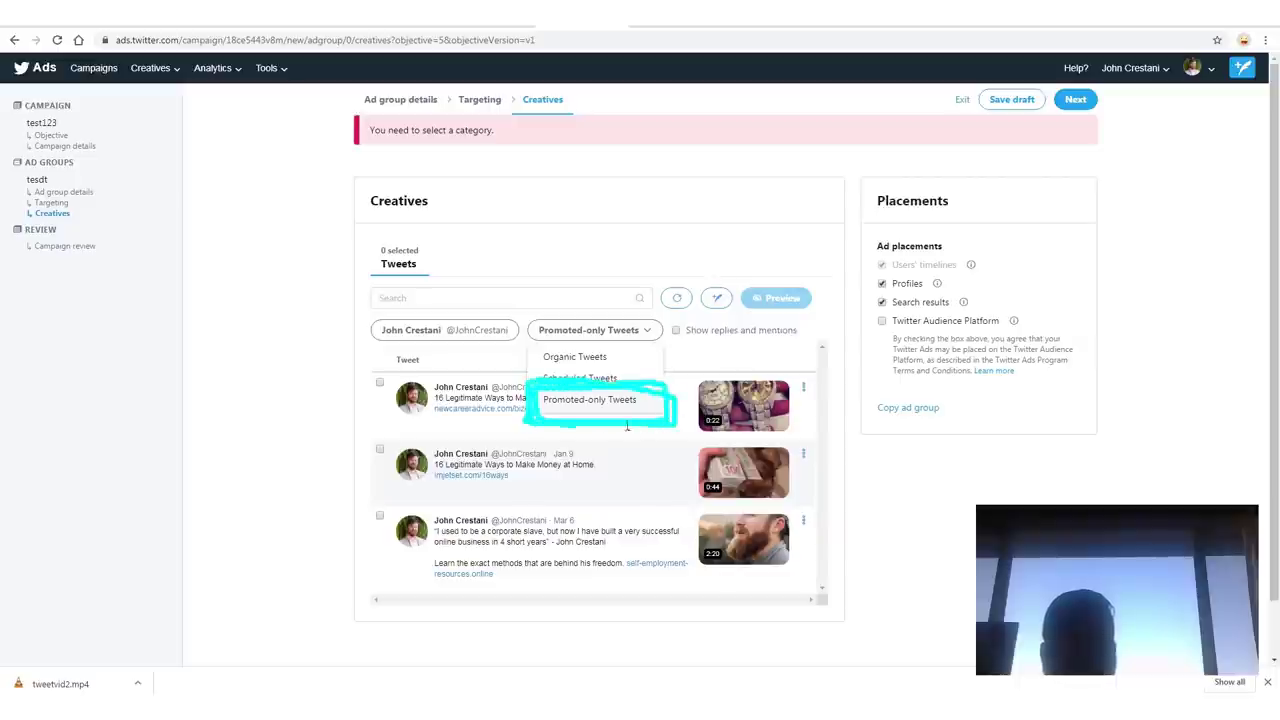
mouse_move(903, 570)
left_mouse_down()
mouse_move(700, 325)
mouse_move(706, 372)
left_mouse_up()
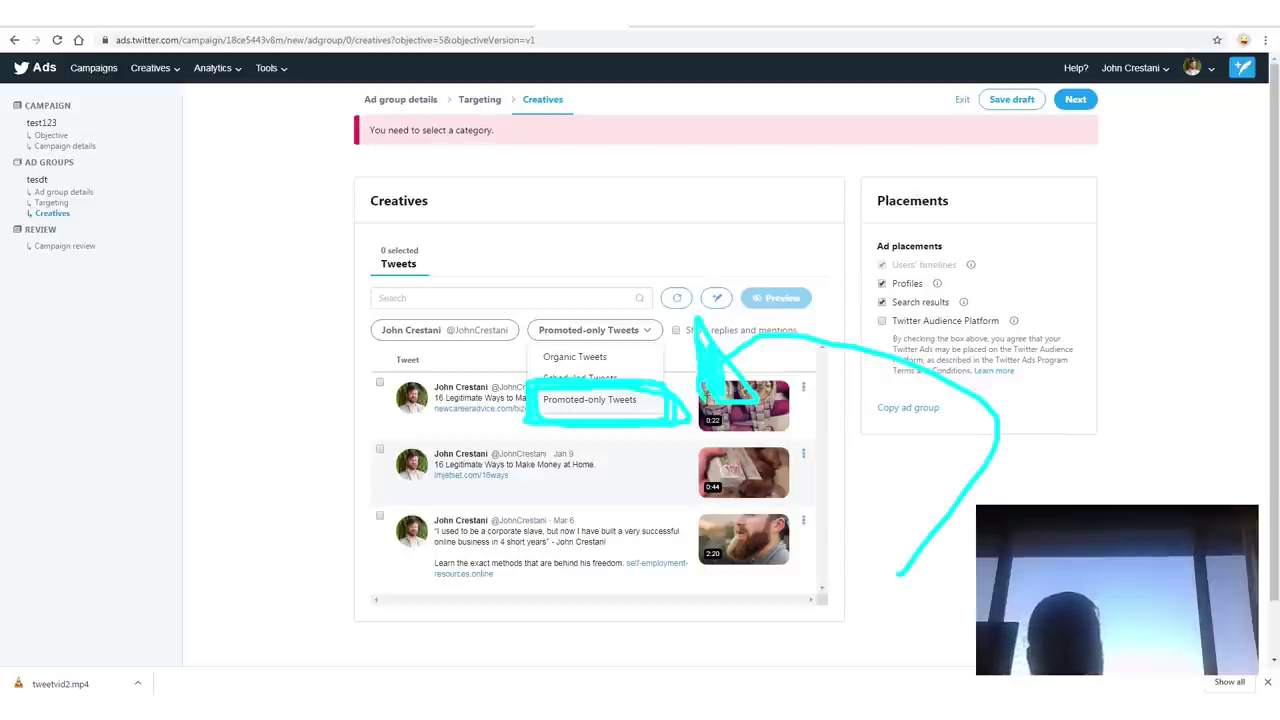
mouse_move(676, 167)
left_mouse_down()
mouse_move(428, 262)
mouse_move(462, 372)
mouse_move(498, 355)
mouse_move(485, 375)
left_mouse_up()
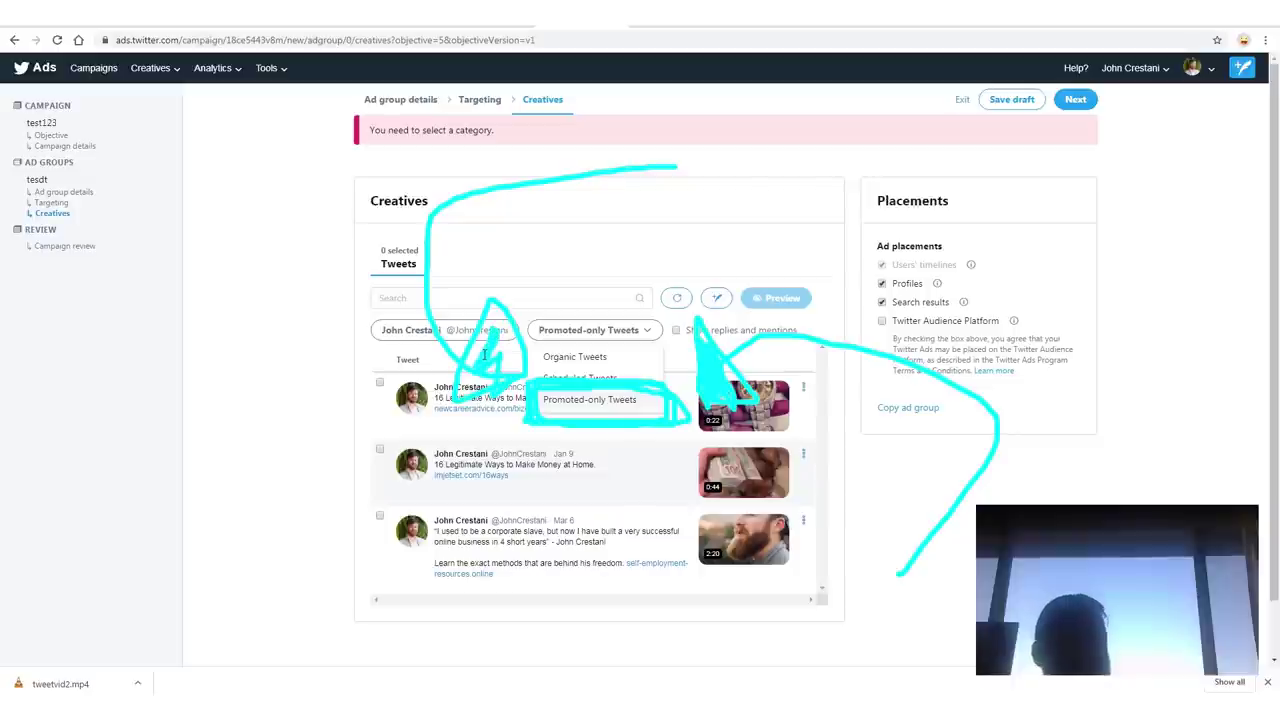
mouse_move(636, 607)
left_mouse_down()
mouse_move(617, 455)
mouse_move(647, 480)
left_mouse_up()
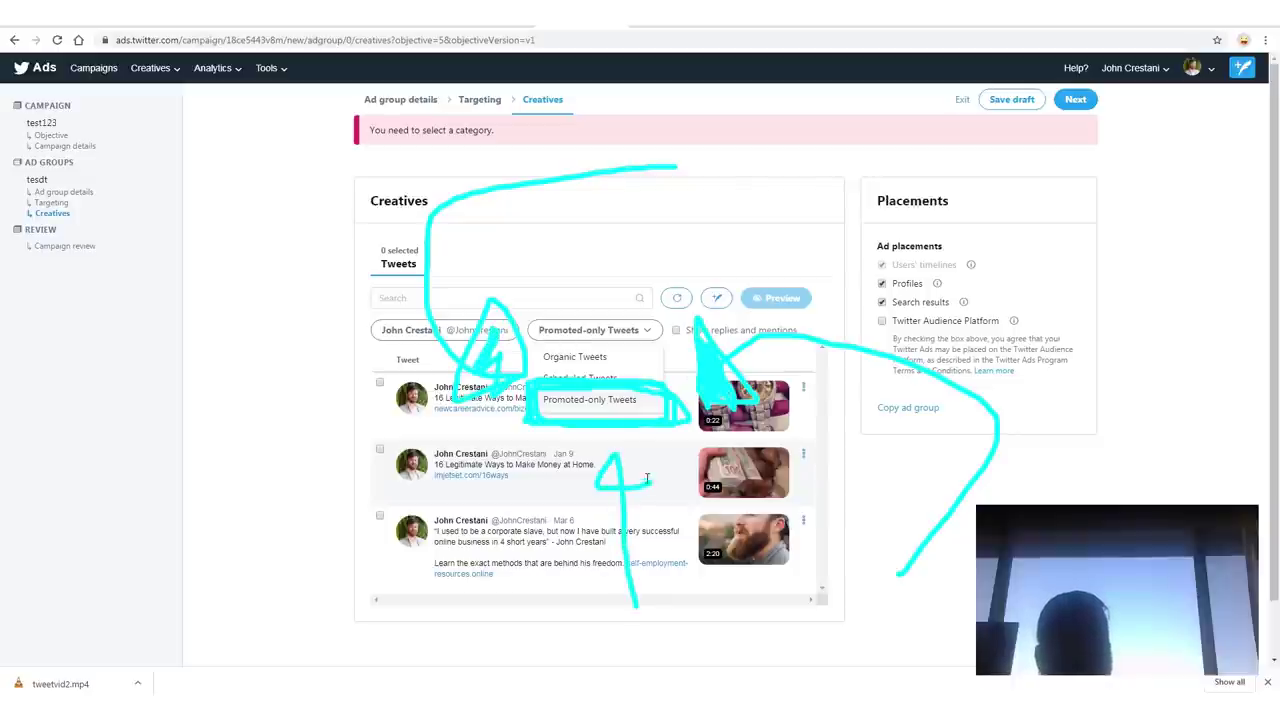
key("Escape")
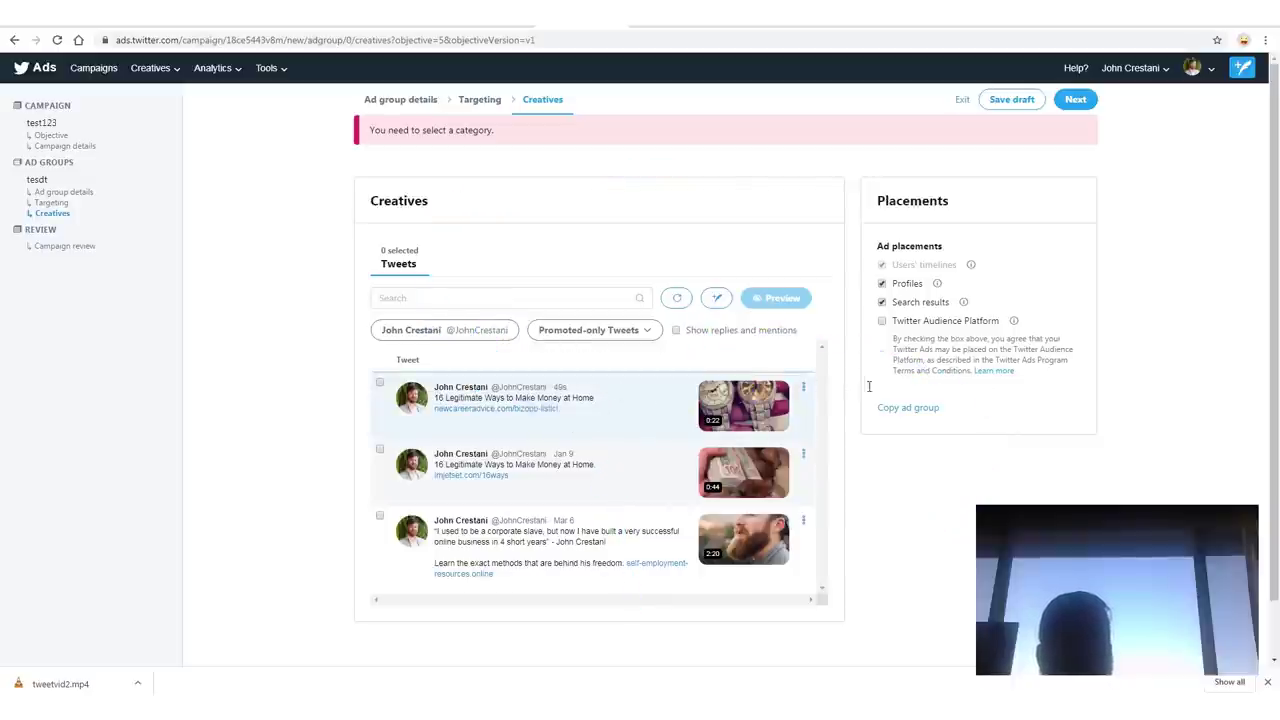
Select the new "16 Legitimate Ways to Make Money at Home" tweet with the newcareeradvice.com link as the creative and continue to the campaign review.
mouse_move(869, 386)
left_mouse_down()
mouse_move(520, 347)
mouse_move(362, 396)
left_mouse_up()
mouse_move(793, 442)
left_mouse_down()
mouse_move(472, 360)
mouse_move(378, 363)
mouse_move(368, 379)
mouse_move(394, 392)
mouse_move(378, 362)
left_mouse_up()
key("Escape")
left_click(380, 382)
key("Escape")
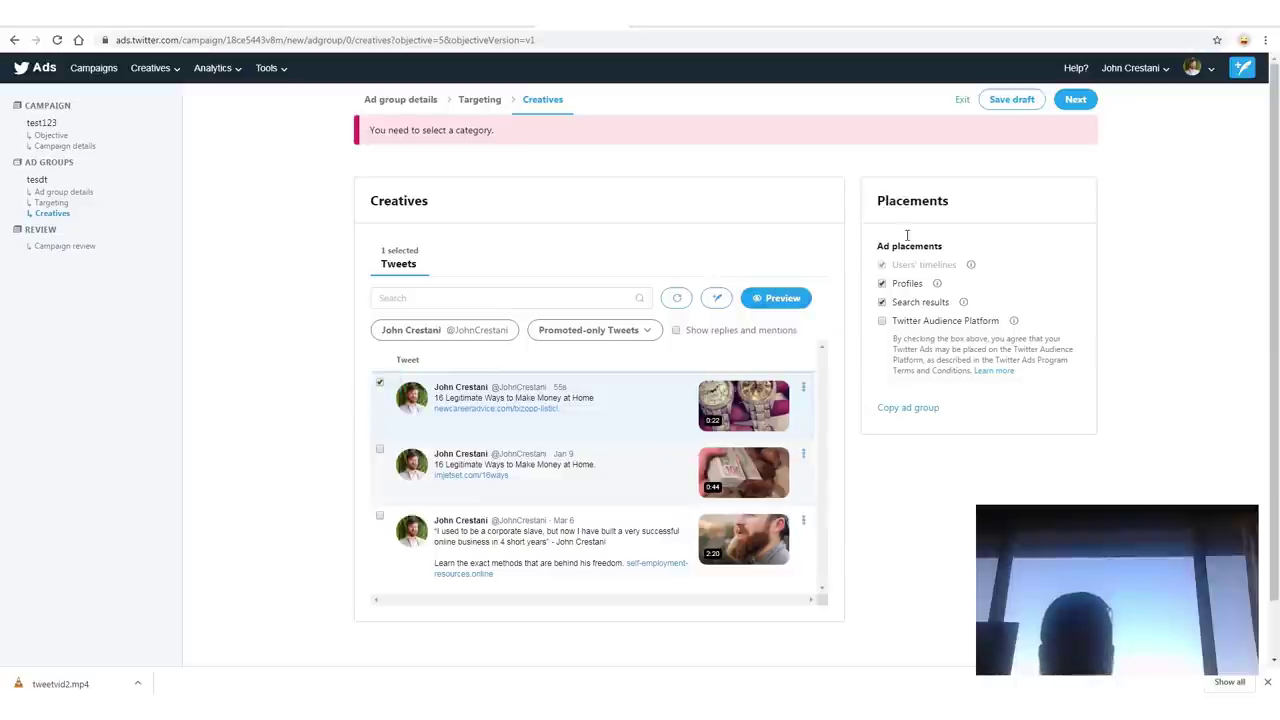
left_click(1075, 99)
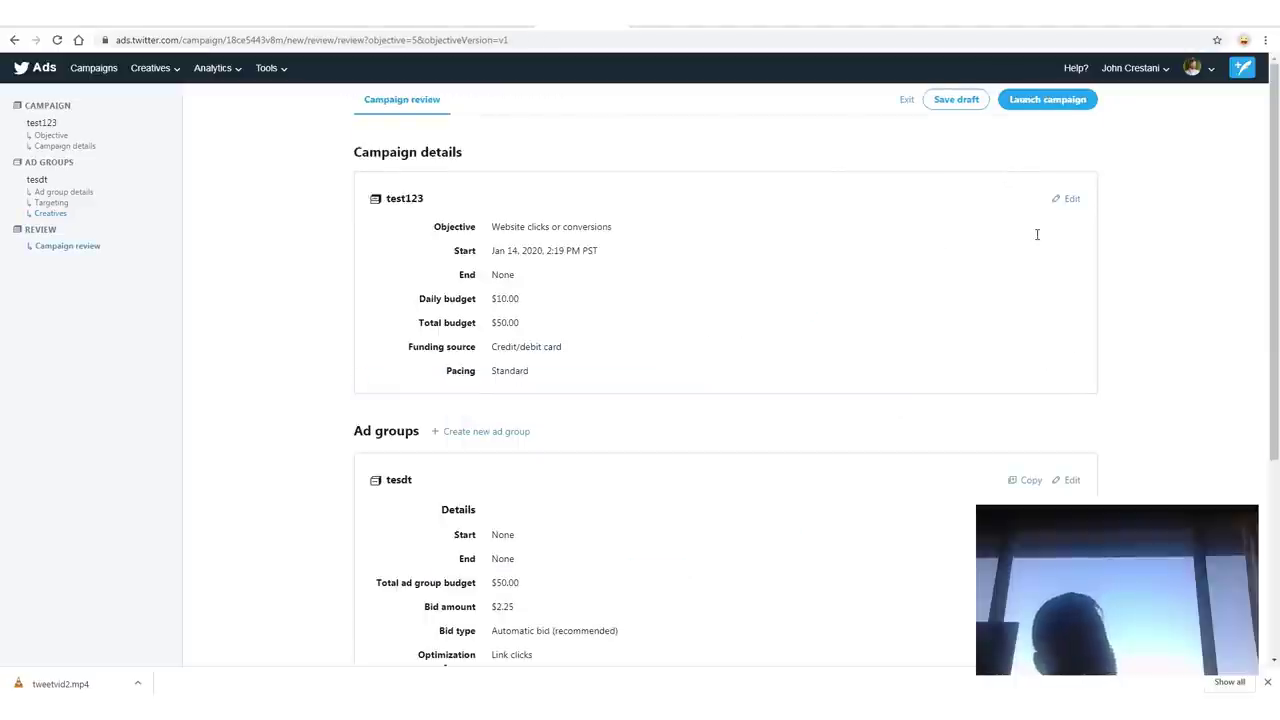
Review the campaign details and the tesdt ad group's summary, and launch the test123 campaign.
scroll(690, 366, "down", 3)
scroll(692, 372, "up", 3)
scroll(697, 363, "down", 3)
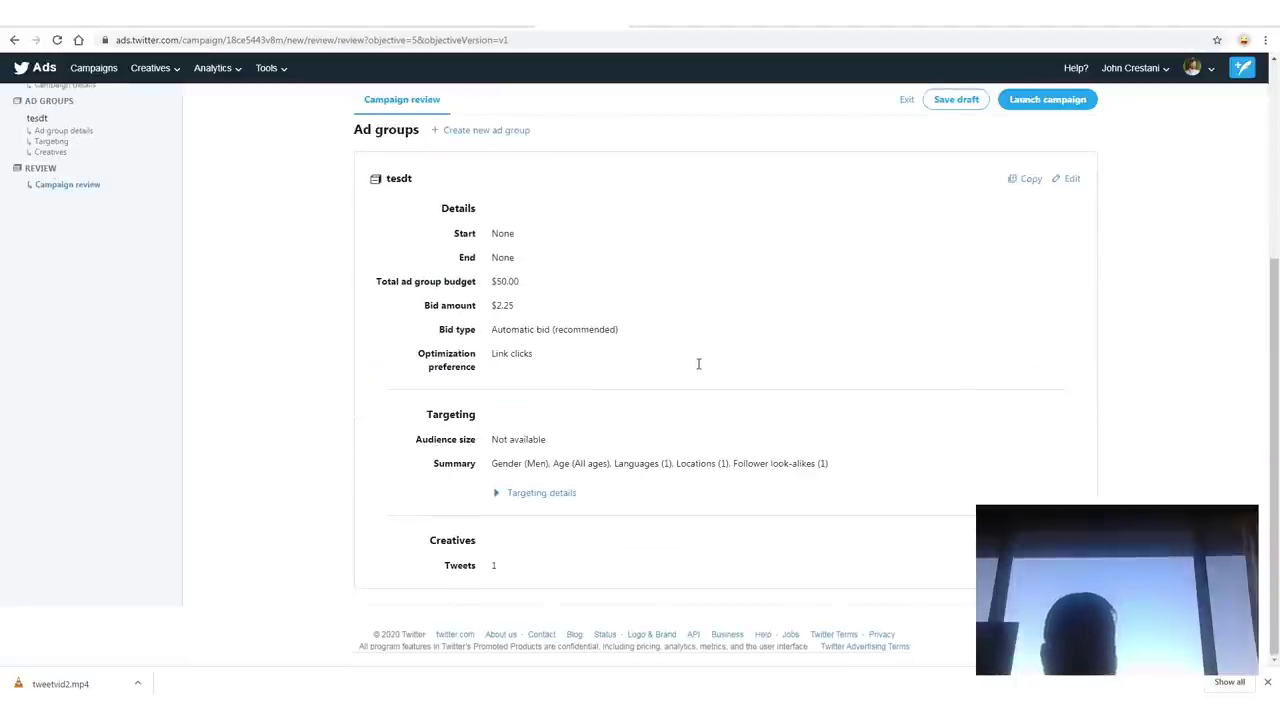
scroll(666, 386, "up", 3)
left_click_drag(330, 132, 320, 408)
key("Escape")
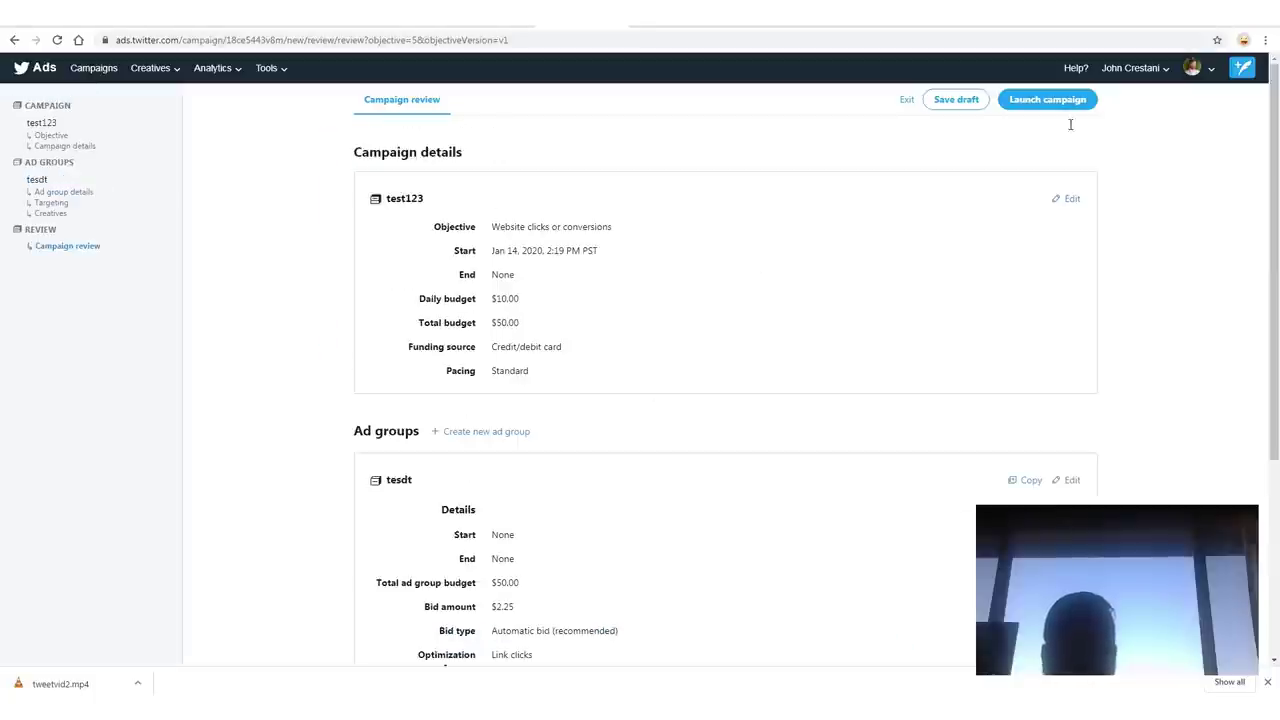
mouse_move(1130, 105)
left_mouse_down()
mouse_move(1100, 72)
mouse_move(1078, 150)
mouse_move(990, 120)
mouse_move(1161, 97)
mouse_move(1150, 195)
mouse_move(1010, 195)
left_mouse_up()
mouse_move(364, 458)
left_mouse_down()
mouse_move(600, 90)
mouse_move(850, 30)
left_mouse_up()
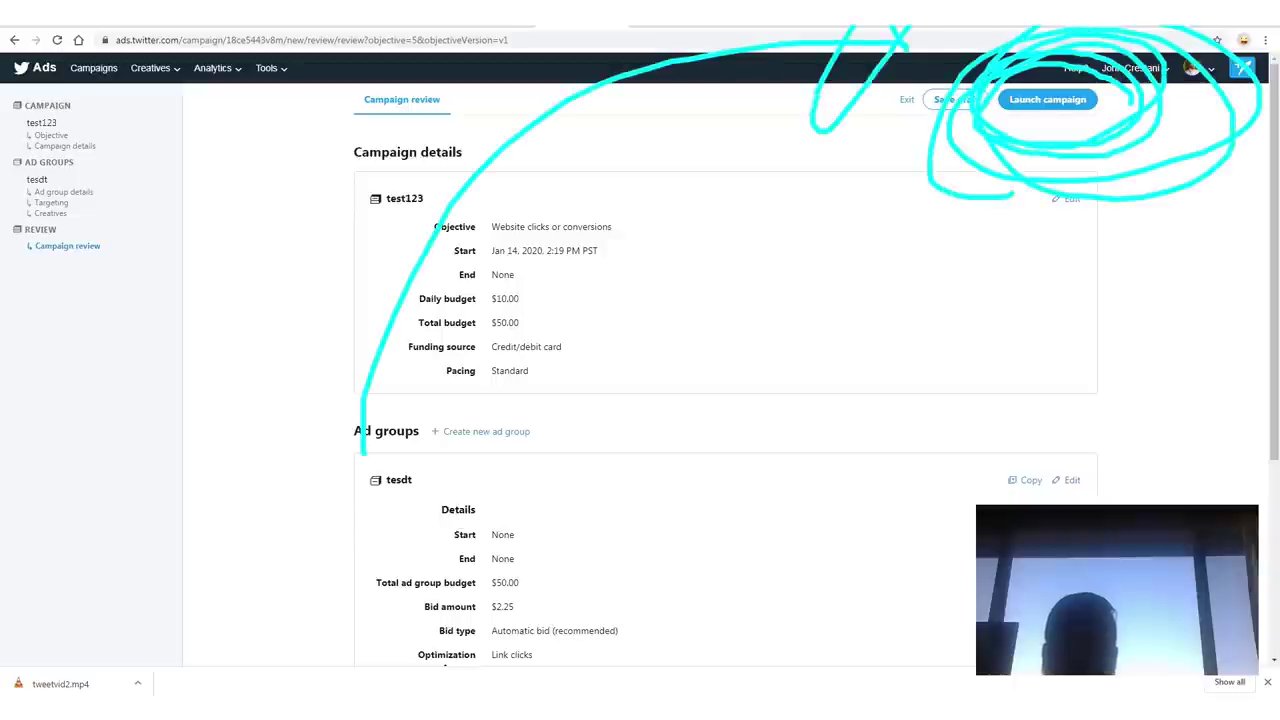
mouse_move(968, 556)
left_mouse_down()
mouse_move(1060, 297)
mouse_move(1100, 300)
left_mouse_up()
key("Escape")
left_click(1060, 100)
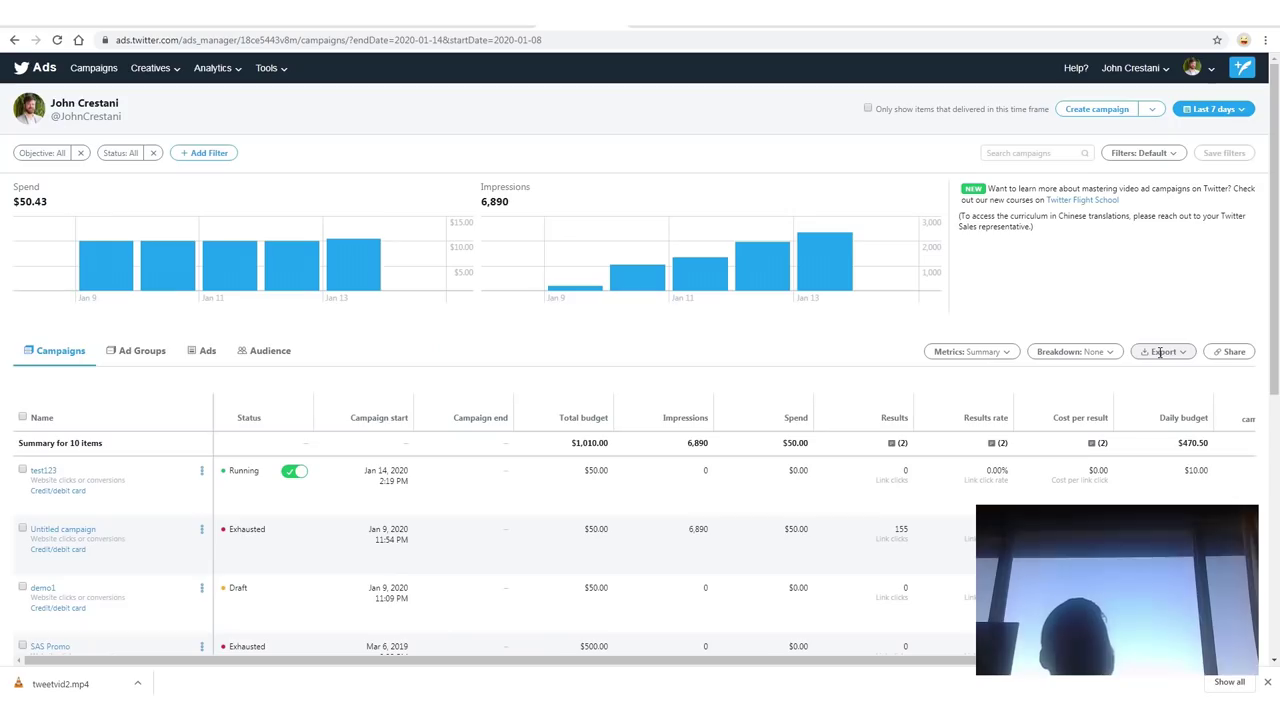